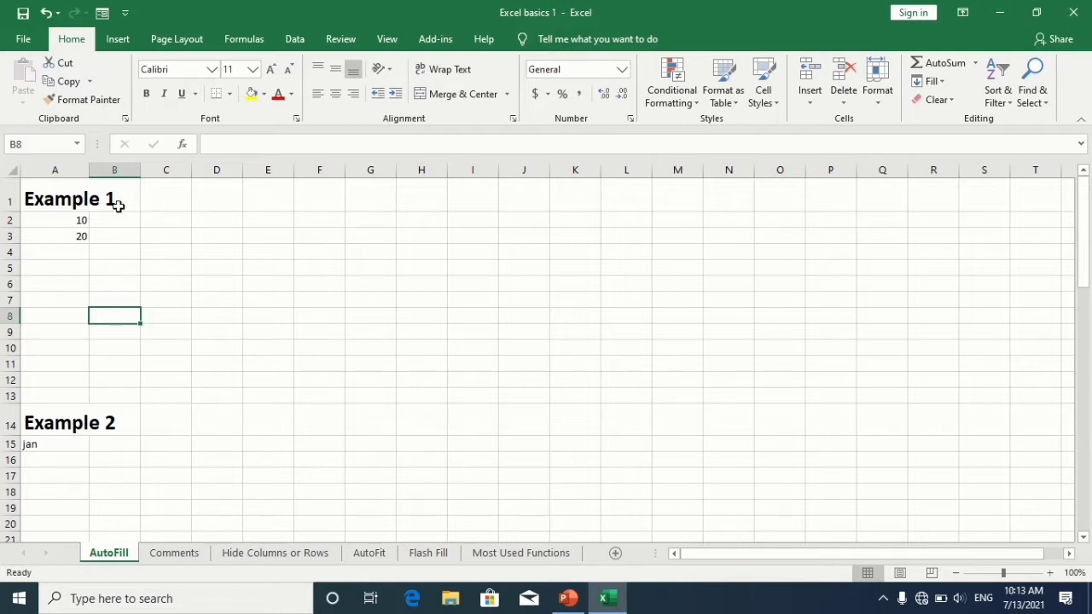
Step: Select the 10 and 20 cells under Example 1 and AutoFill the number series down to 110
{"action": "left_click", "coordinate": [85, 220]}
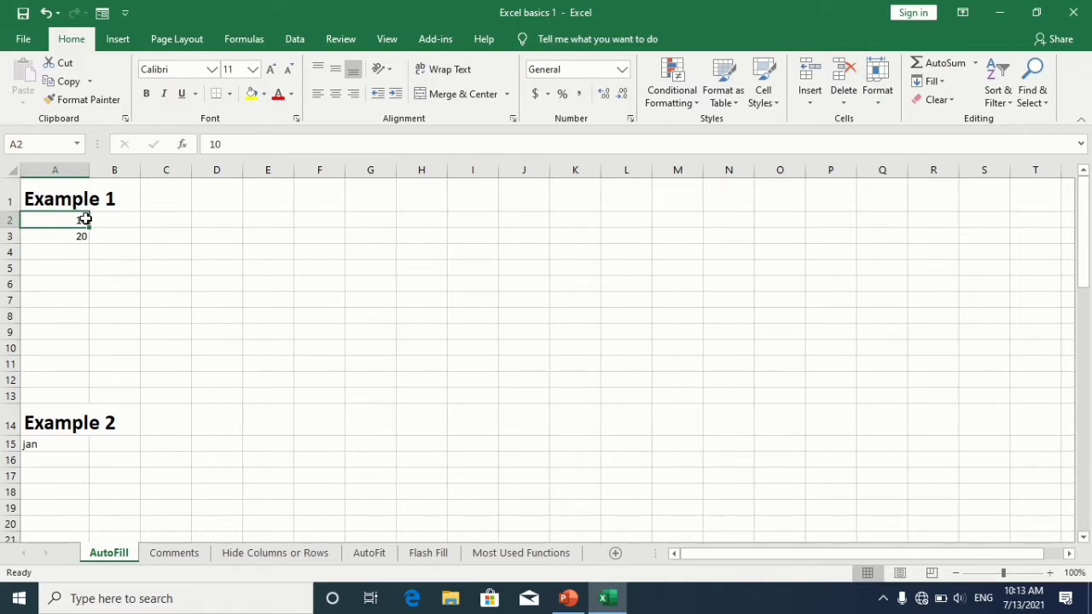
{"action": "left_click_drag", "start_coordinate": [86, 219], "coordinate": [85, 236]}
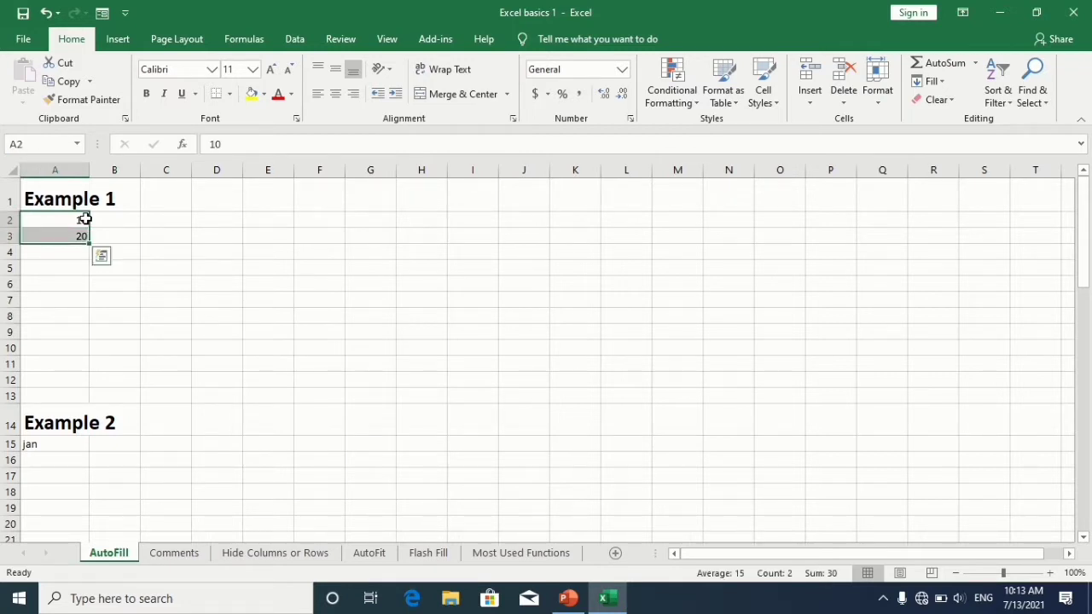
{"action": "left_click_drag", "start_coordinate": [88, 243], "coordinate": [91, 380]}
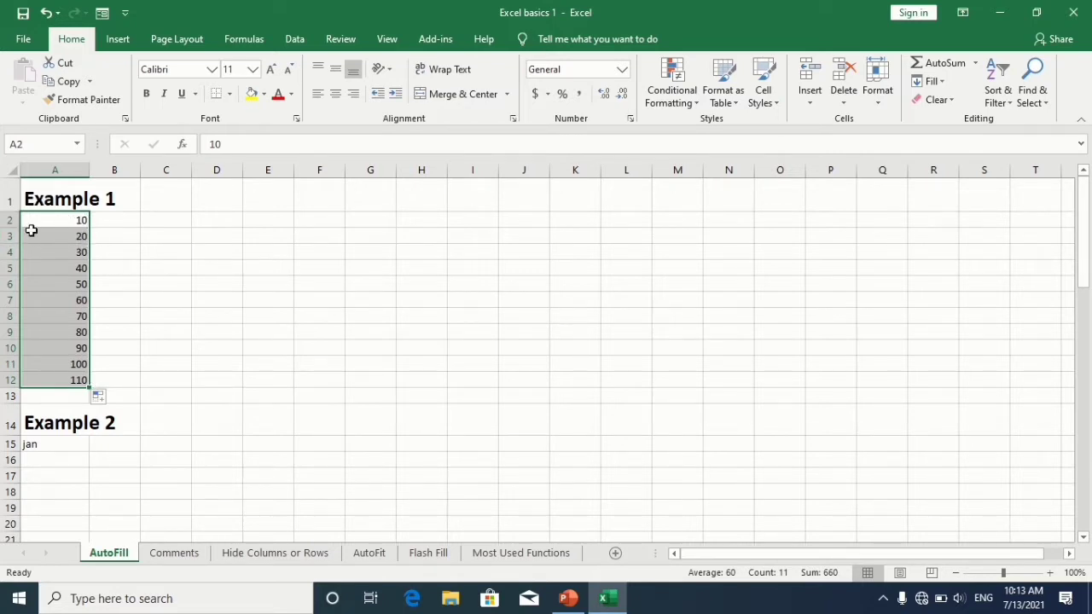
Step: AutoFill the month name jan down the column through sep under Example 2
{"action": "left_click", "coordinate": [65, 444]}
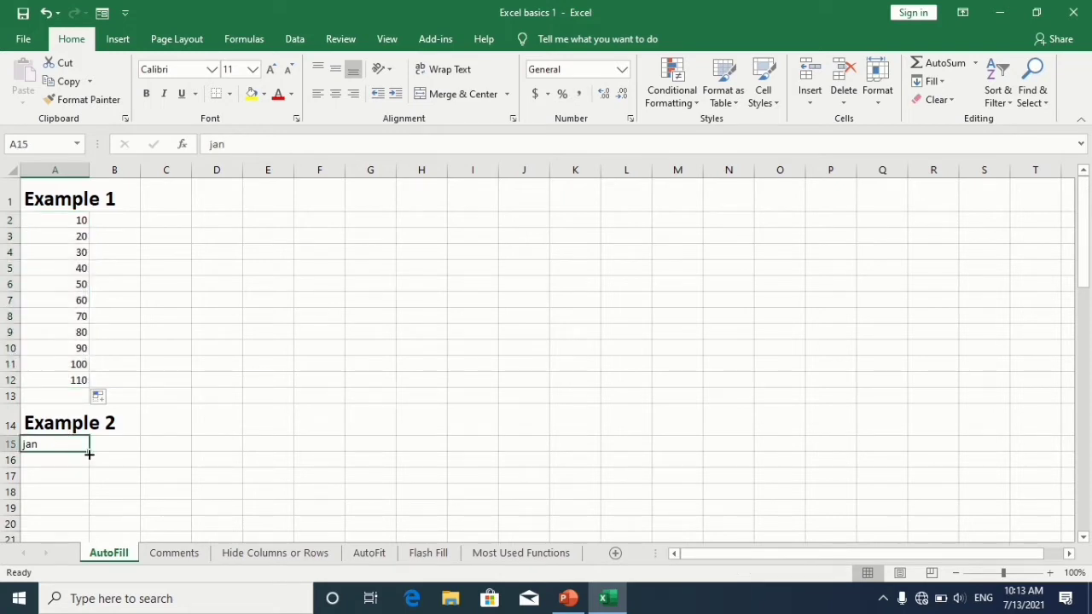
{"action": "mouse_move", "coordinate": [89, 452]}
{"action": "left_mouse_down"}
{"action": "mouse_move", "coordinate": [84, 545]}
{"action": "mouse_move", "coordinate": [90, 437]}
{"action": "left_mouse_up"}
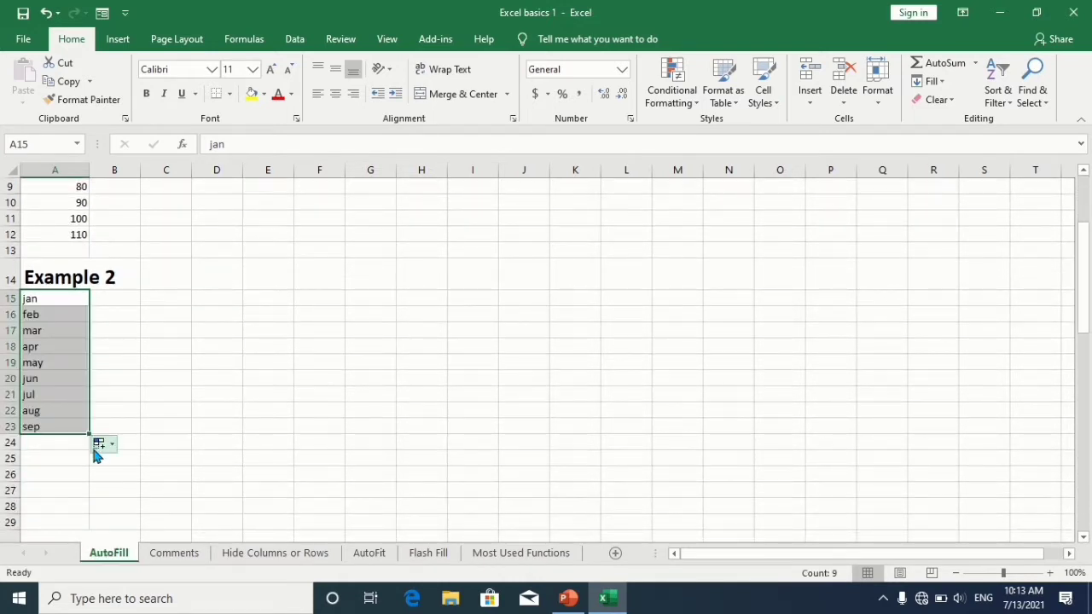
{"action": "left_click", "coordinate": [56, 485]}
Step: AutoFill Product 1 down the column through Product 5 under Example 3
{"action": "key", "text": "Down"}
{"action": "key", "text": "Down"}
{"action": "key", "text": "Down"}
{"action": "key", "text": "Down"}
{"action": "key", "text": "Down"}
{"action": "key", "text": "Down"}
{"action": "key", "text": "Down"}
{"action": "key", "text": "Down"}
{"action": "key", "text": "Down"}
{"action": "key", "text": "Down"}
{"action": "key", "text": "Down"}
{"action": "key", "text": "Down"}
{"action": "key", "text": "Down"}
{"action": "key", "text": "Down"}
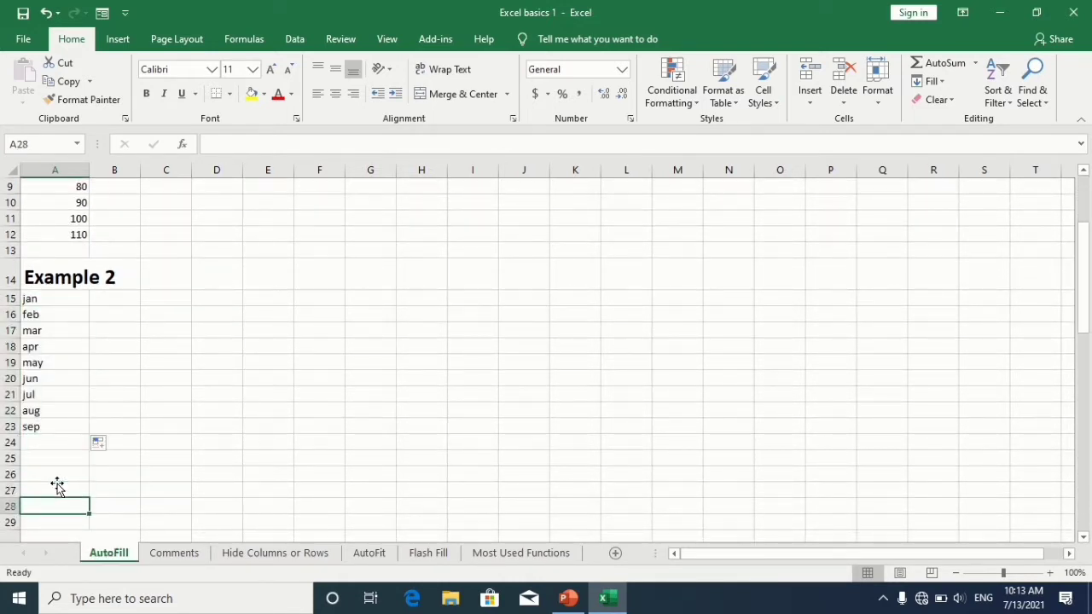
{"action": "left_click", "coordinate": [71, 350]}
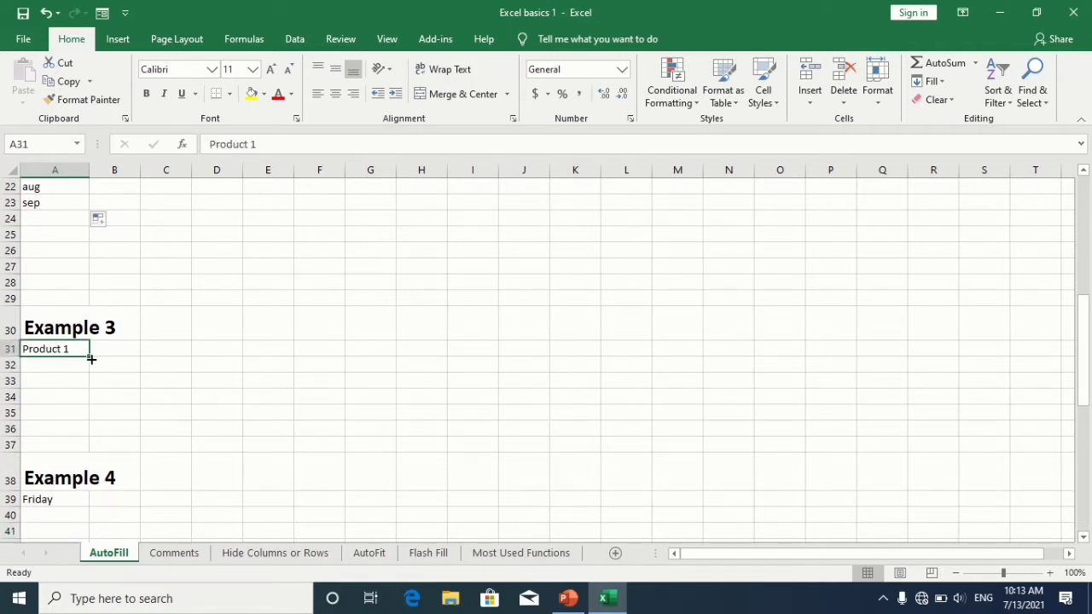
{"action": "left_click_drag", "start_coordinate": [90, 357], "coordinate": [88, 424]}
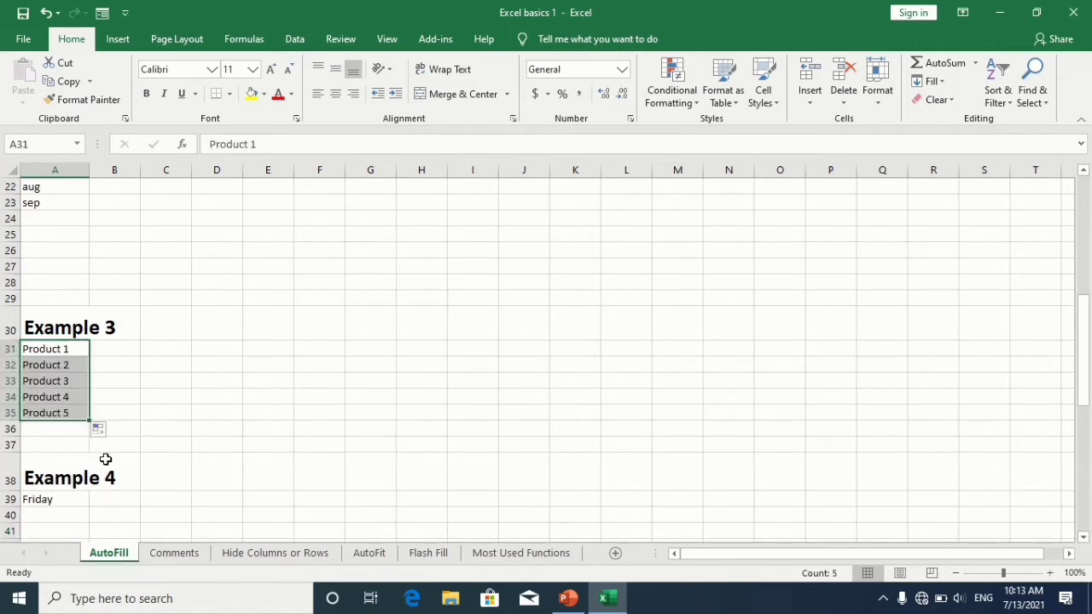
Step: AutoFill the weekday Friday down the column through Thursday under Example 4
{"action": "left_click", "coordinate": [66, 501]}
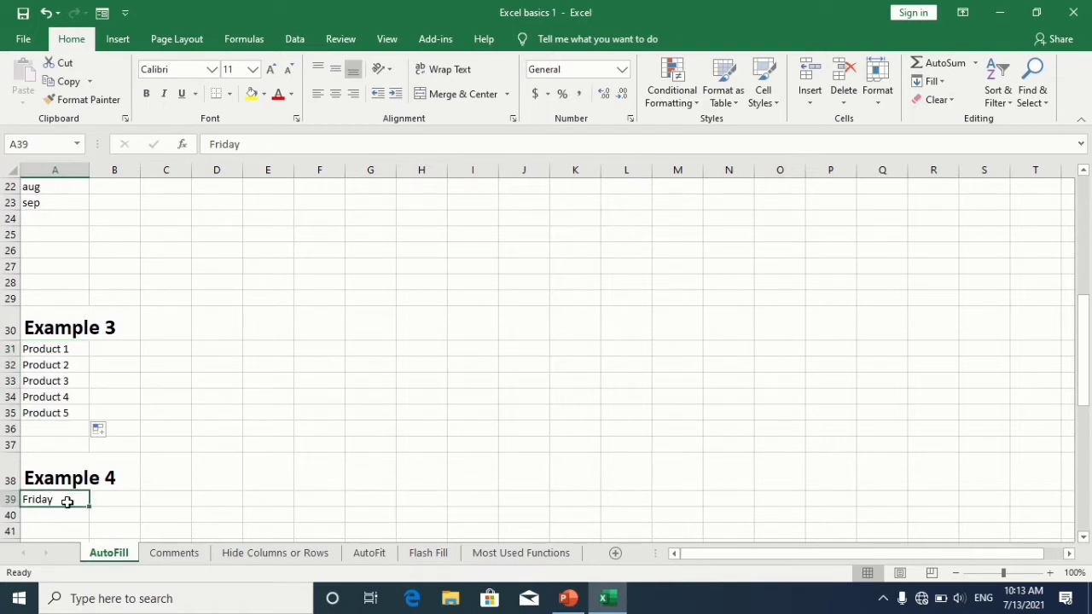
{"action": "mouse_move", "coordinate": [89, 506]}
{"action": "left_mouse_down"}
{"action": "mouse_move", "coordinate": [90, 534]}
{"action": "mouse_move", "coordinate": [88, 491]}
{"action": "left_mouse_up"}
{"action": "left_click", "coordinate": [62, 521]}
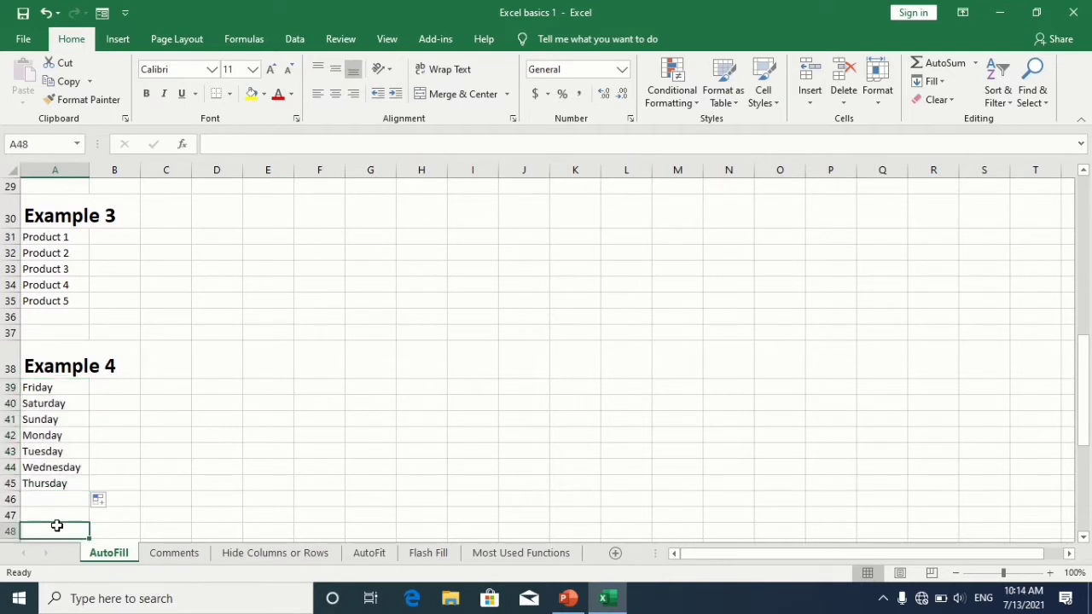
Step: AutoFill the date 1/14/2019 down the column through row 58 under Example 5
{"action": "key", "text": "Down"}
{"action": "key", "text": "Down"}
{"action": "key", "text": "Down"}
{"action": "key", "text": "Down"}
{"action": "key", "text": "Down"}
{"action": "key", "text": "Down"}
{"action": "key", "text": "Down"}
{"action": "key", "text": "Down"}
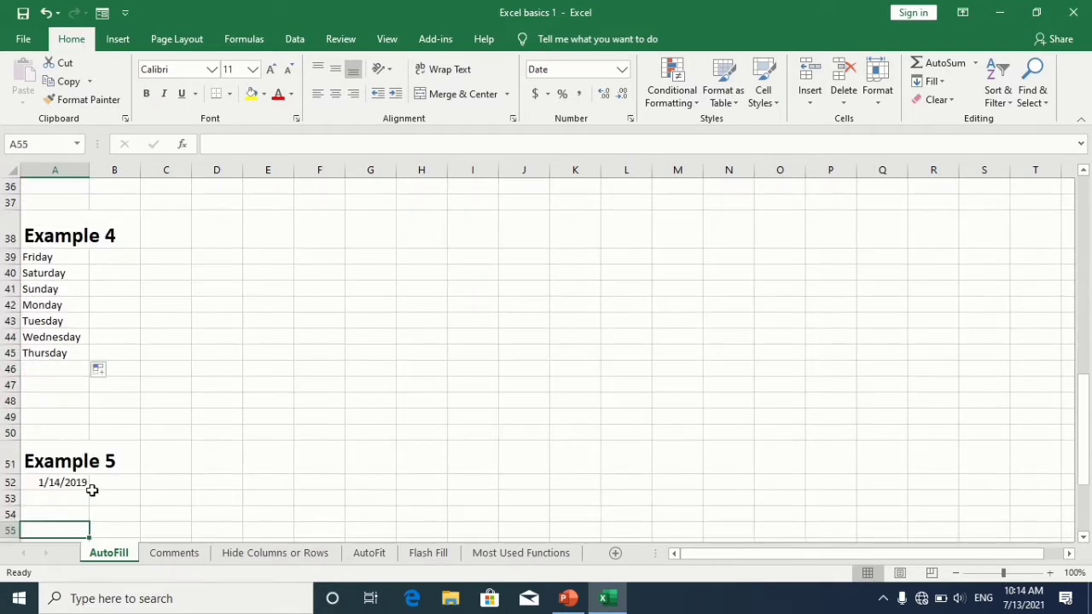
{"action": "left_click", "coordinate": [79, 485]}
{"action": "left_click_drag", "start_coordinate": [90, 483], "coordinate": [77, 512]}
{"action": "left_click", "coordinate": [68, 488]}
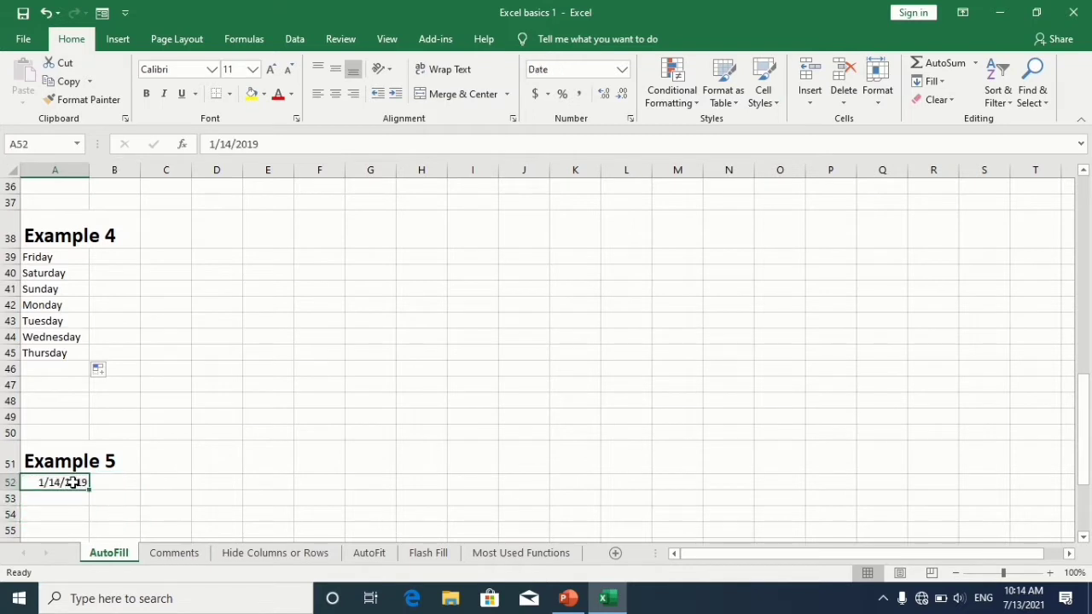
{"action": "mouse_move", "coordinate": [87, 492]}
{"action": "left_mouse_down"}
{"action": "mouse_move", "coordinate": [76, 522]}
{"action": "mouse_move", "coordinate": [75, 499]}
{"action": "left_mouse_up"}
Step: Switch the date fill option to Fill Years, then to Fill Months
{"action": "left_click", "coordinate": [105, 511]}
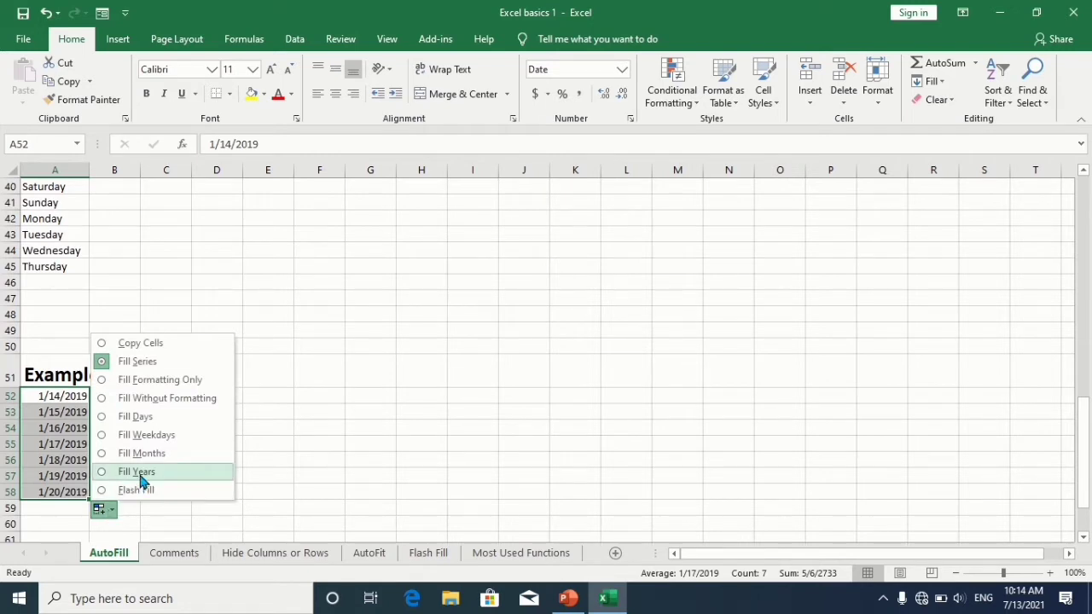
{"action": "left_click", "coordinate": [139, 474]}
{"action": "left_click", "coordinate": [103, 510]}
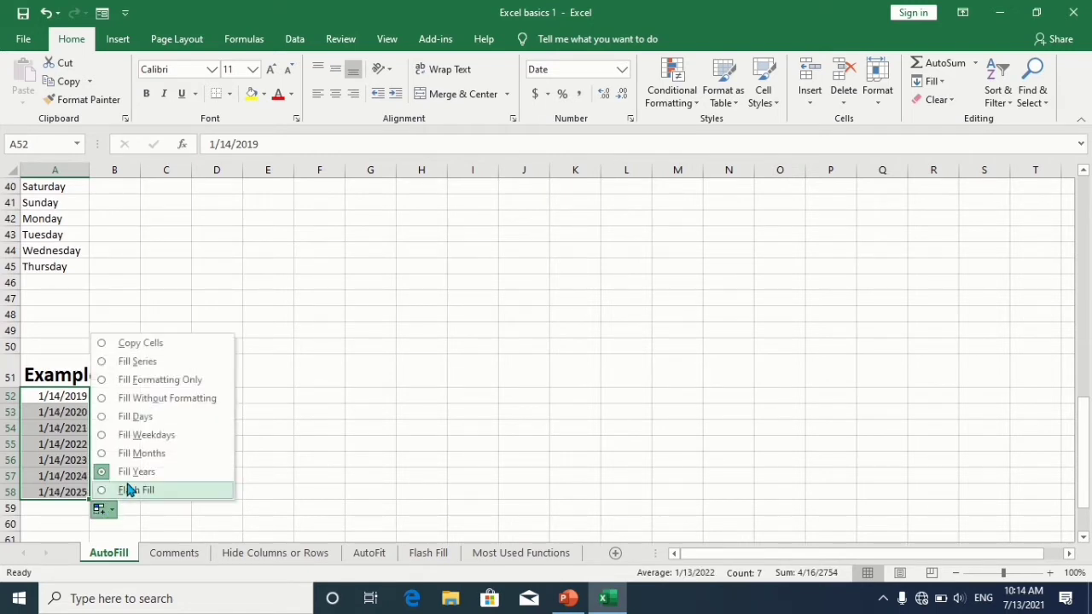
{"action": "left_click", "coordinate": [145, 455]}
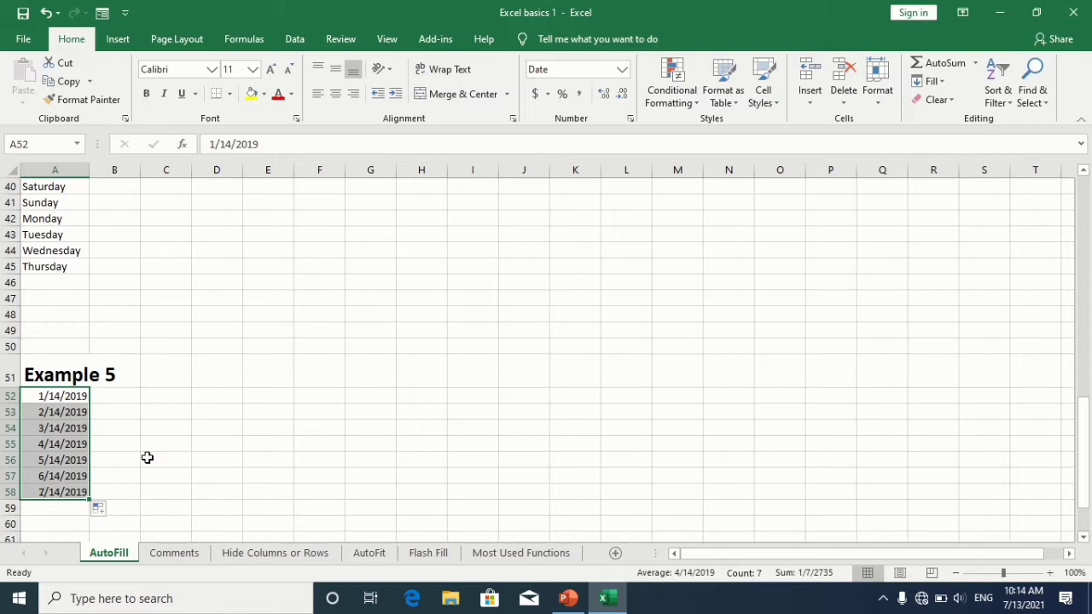
Step: Switch the date fill option to Fill Weekdays
{"action": "left_click", "coordinate": [102, 509]}
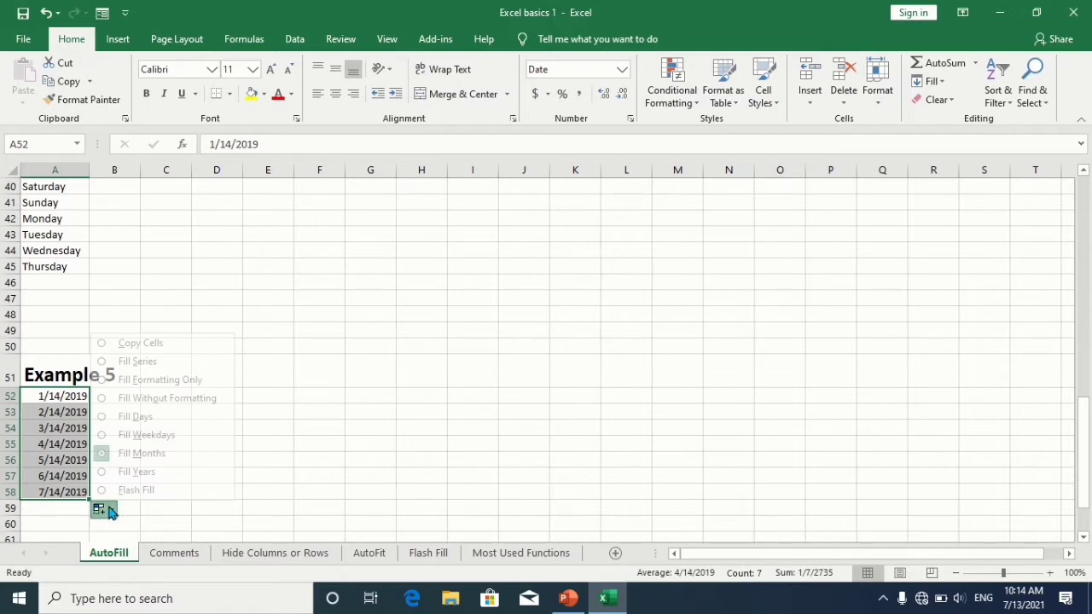
{"action": "left_click", "coordinate": [157, 439]}
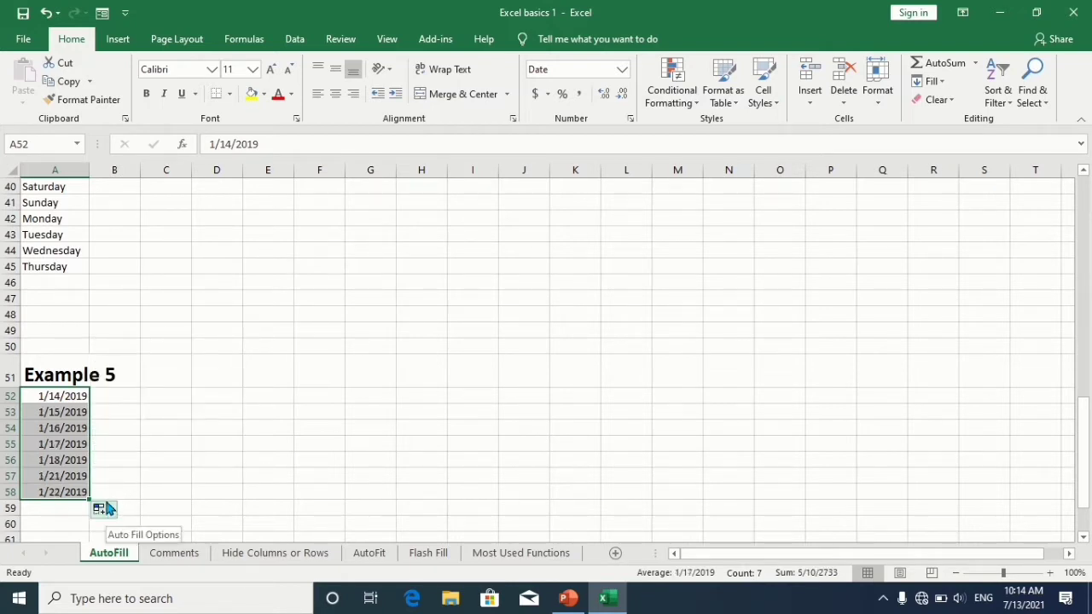
{"action": "left_click_drag", "start_coordinate": [156, 456], "coordinate": [81, 517]}
{"action": "left_click", "coordinate": [69, 517]}
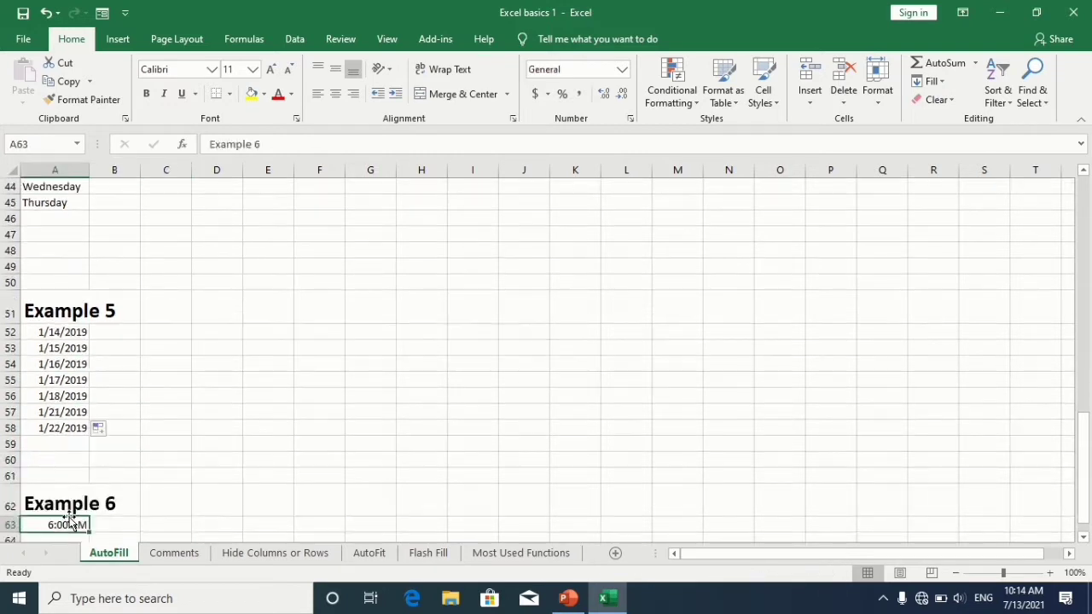
Step: AutoFill the time 6:00 AM across the row through column J under Example 6
{"action": "scroll", "coordinate": [73, 521], "scroll_direction": "down", "scroll_amount": 1}
{"action": "left_click", "coordinate": [73, 520]}
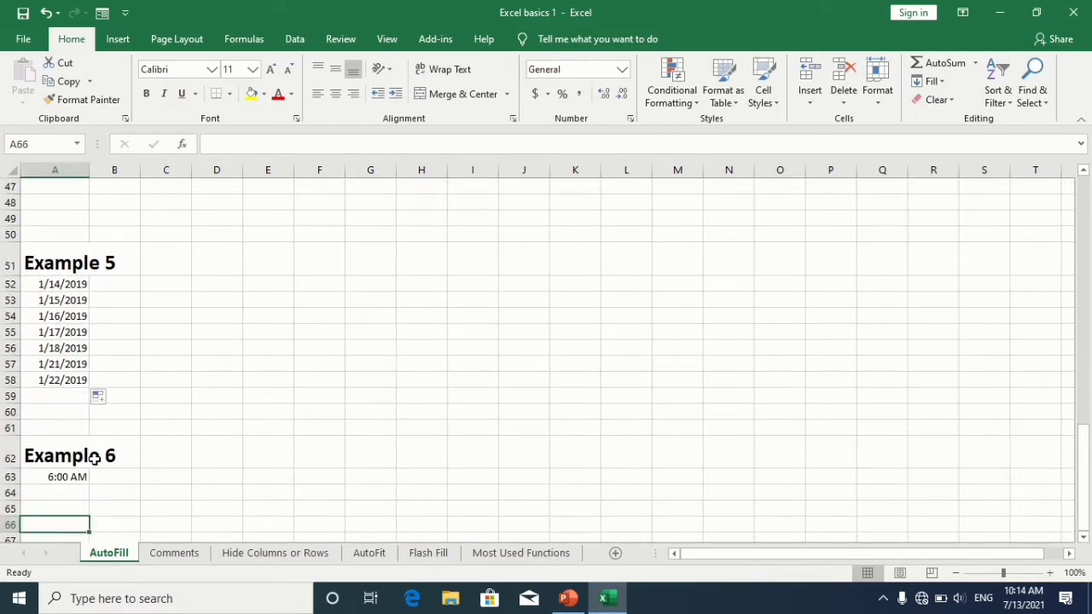
{"action": "left_click", "coordinate": [67, 477]}
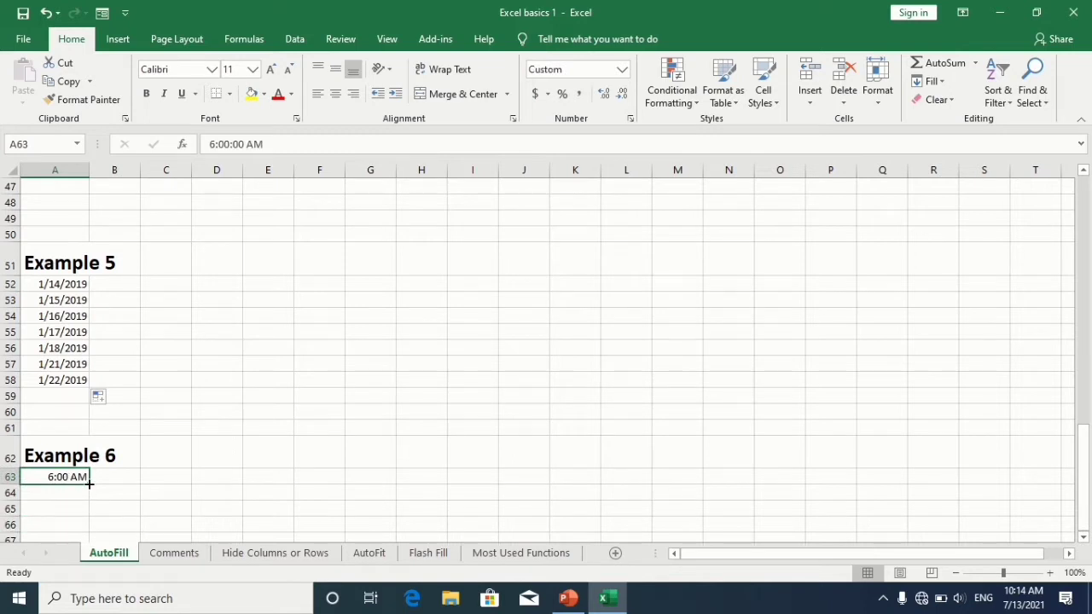
{"action": "left_click_drag", "start_coordinate": [89, 484], "coordinate": [547, 483]}
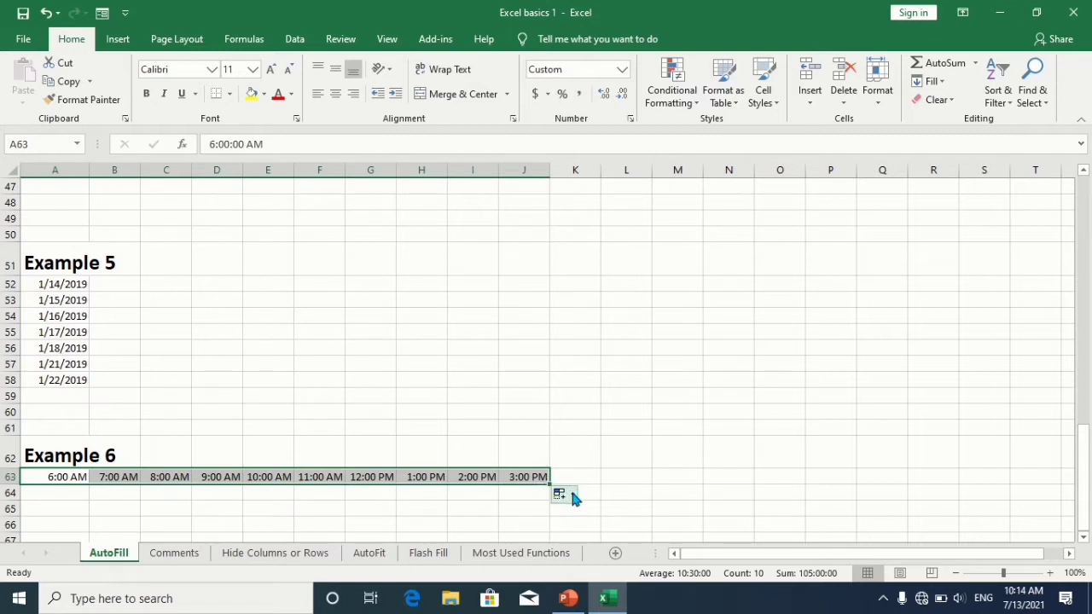
{"action": "left_click", "coordinate": [563, 495]}
{"action": "left_click", "coordinate": [611, 456]}
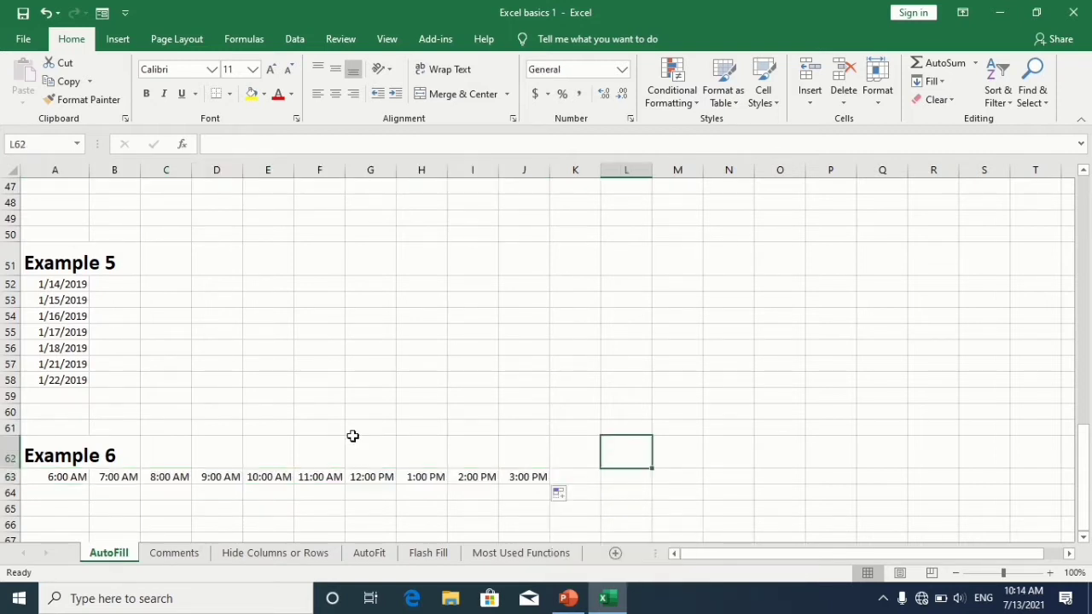
Step: On the Comments sheet, insert a new comment on cell B2 containing 60
{"action": "left_click", "coordinate": [196, 554]}
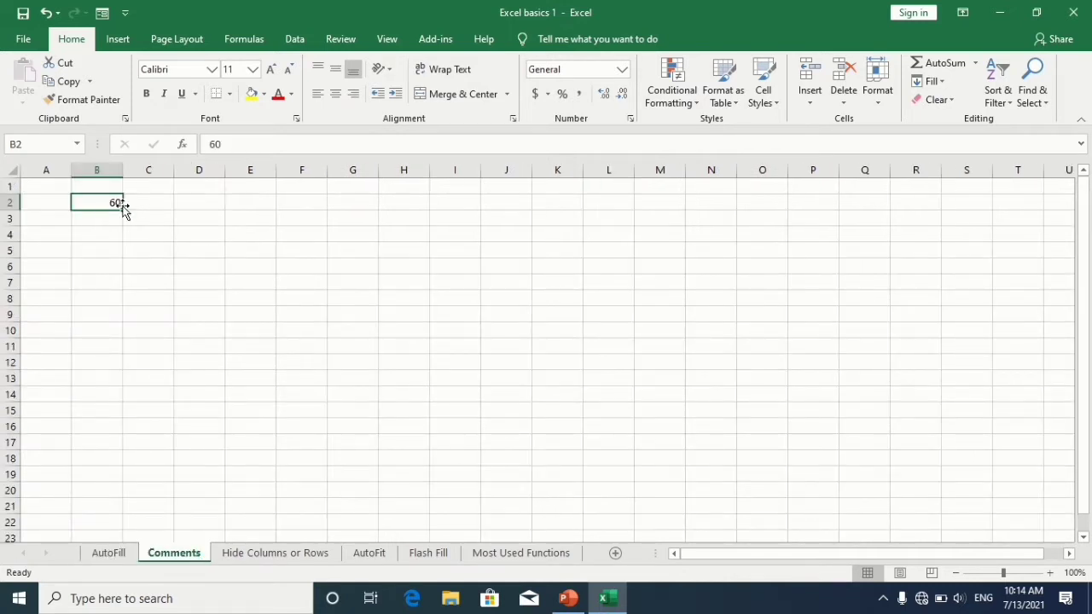
{"action": "left_click_drag", "start_coordinate": [105, 300], "coordinate": [112, 219]}
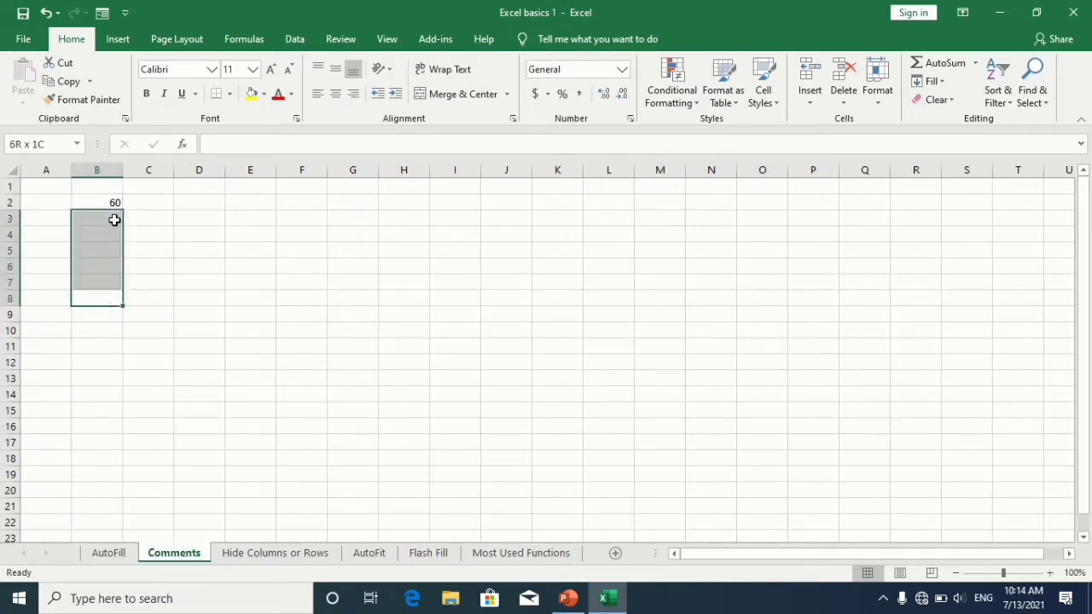
{"action": "left_click", "coordinate": [110, 248]}
{"action": "left_click", "coordinate": [114, 207]}
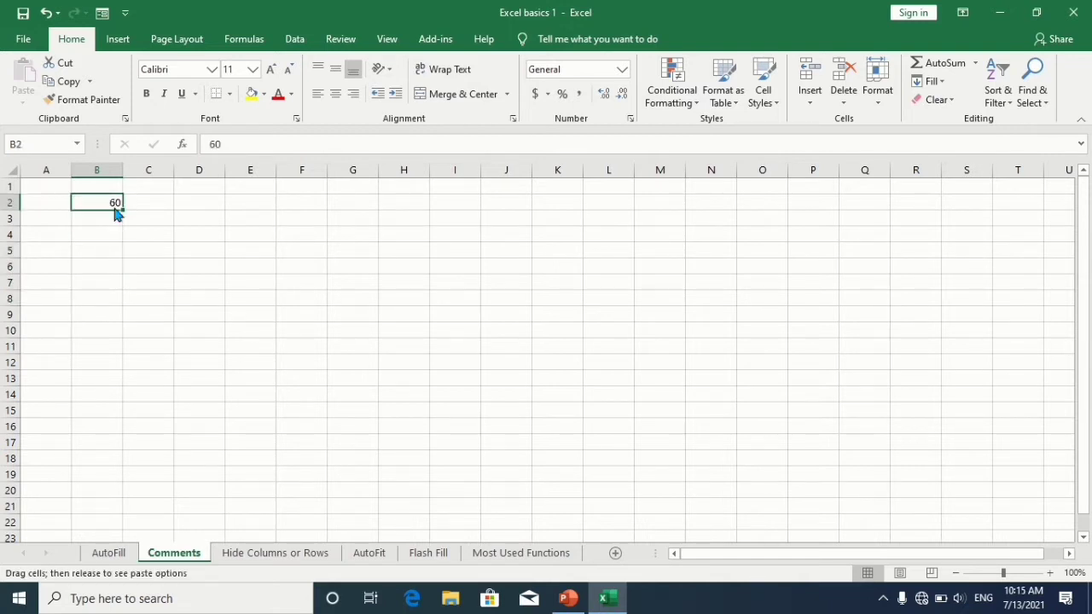
{"action": "right_click", "coordinate": [109, 207]}
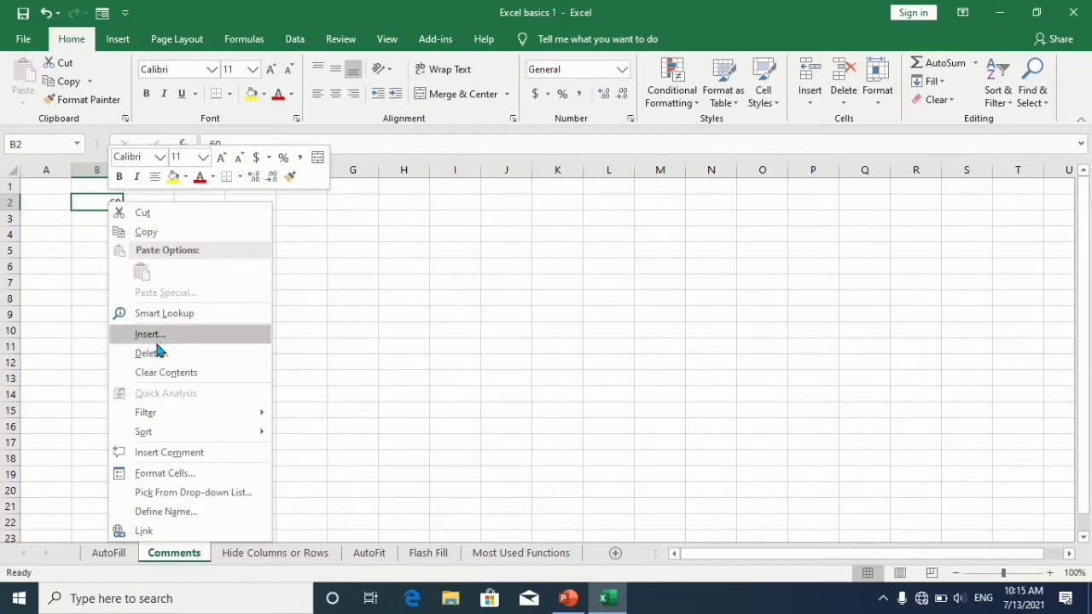
{"action": "left_click", "coordinate": [162, 461]}
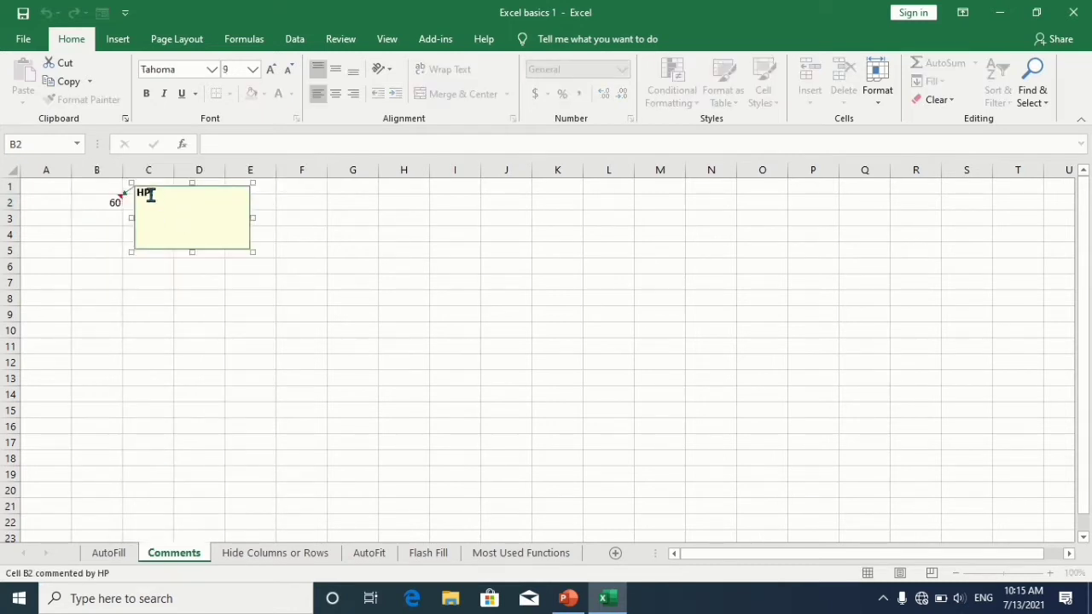
Step: Replace the comment's default author name with another person's name and start a new line
{"action": "left_click", "coordinate": [152, 197]}
{"action": "key", "text": "BackSpace"}
{"action": "key", "text": "BackSpace"}
{"action": "key", "text": "BackSpace"}
{"action": "type", "text": "GDP"}
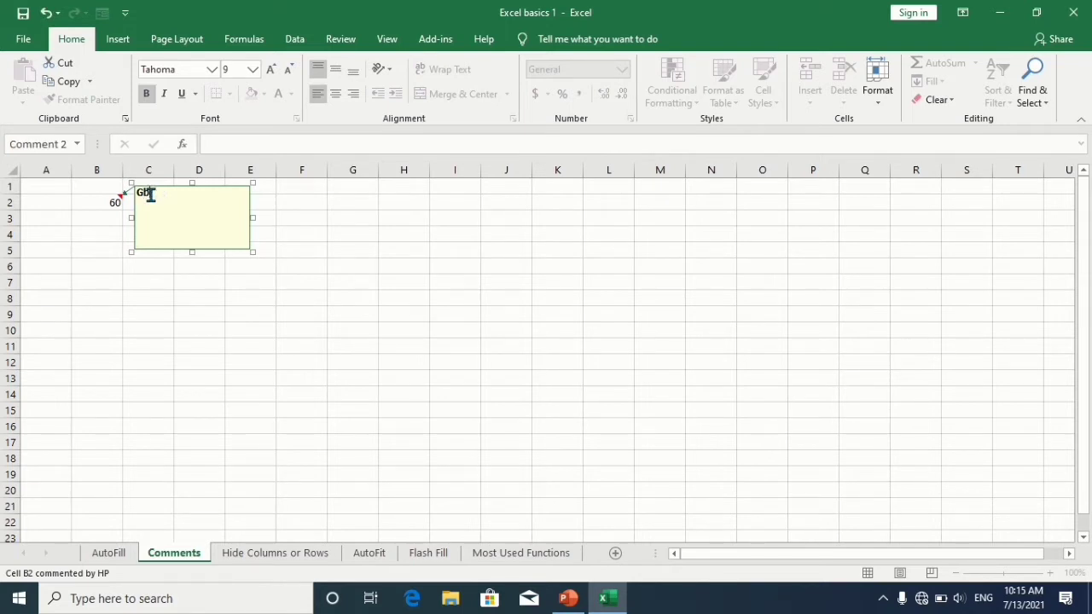
{"action": "key", "text": "BackSpace"}
{"action": "type", "text": "abriel"}
{"action": "key", "text": "End"}
{"action": "key", "text": "Return"}
Step: Type the comment text in regular weight, asking a colleague whether this is the right value
{"action": "key", "text": "ctrl+b"}
{"action": "type", "text": "Da"}
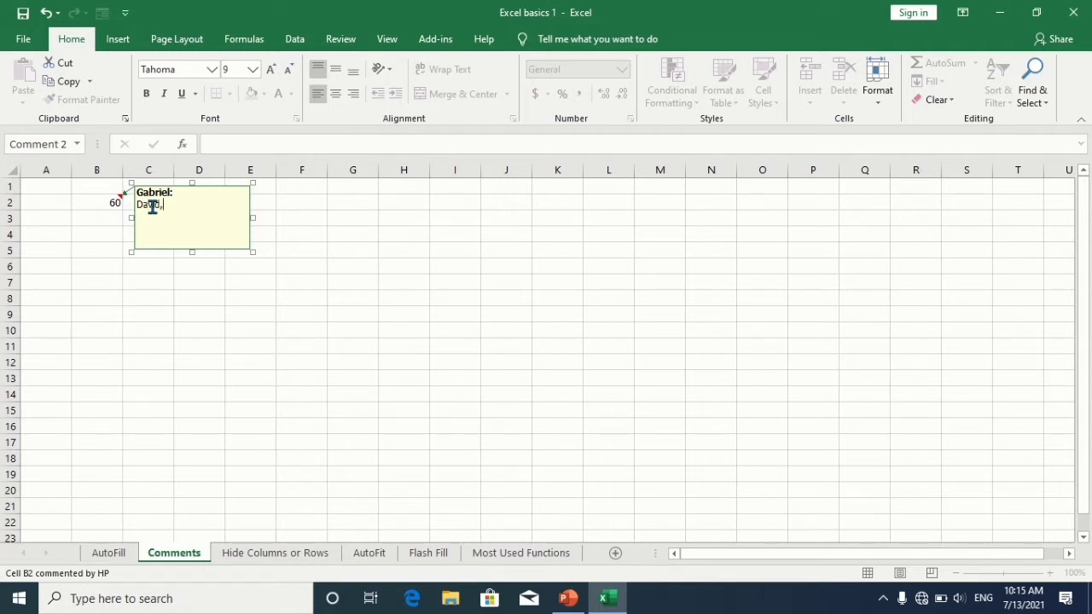
{"action": "type", "text": "vid, is this the right value"}
{"action": "left_click", "coordinate": [116, 254]}
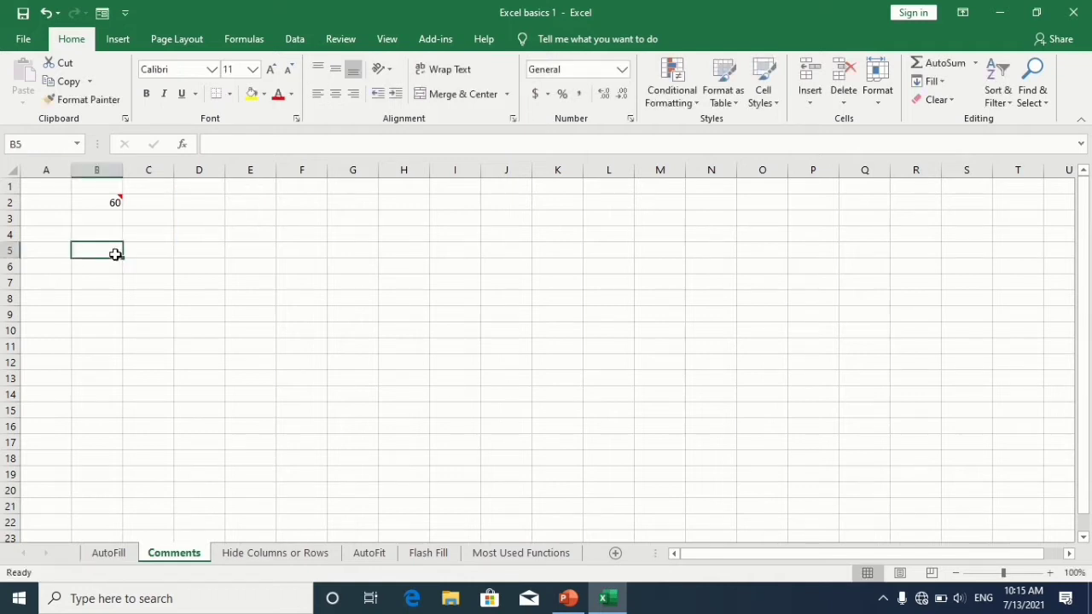
Step: Reopen the comment on B2 for editing and add a blank line at the end
{"action": "left_click", "coordinate": [116, 202]}
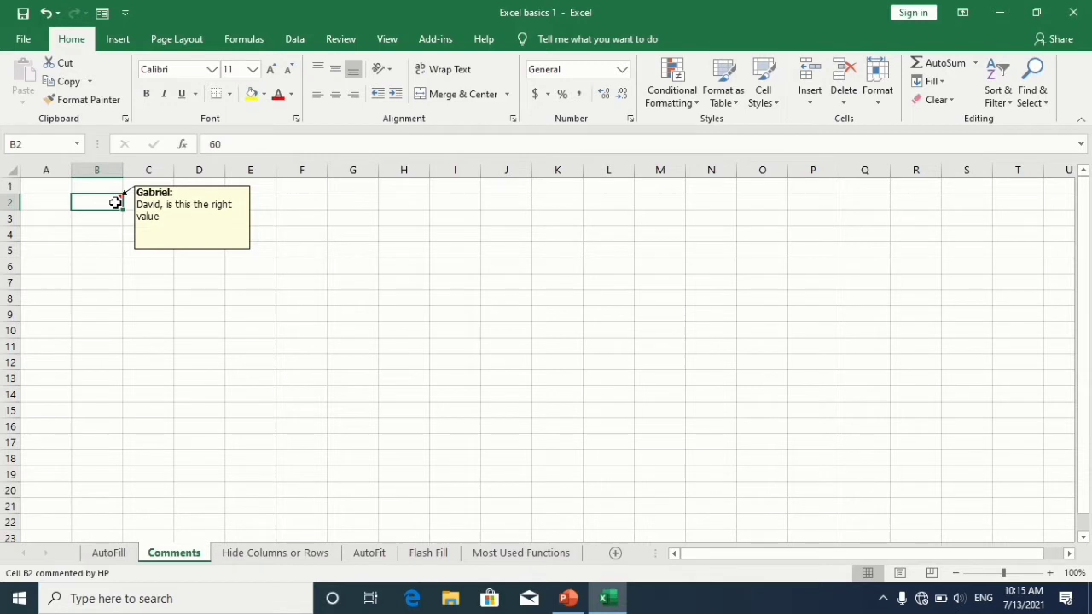
{"action": "right_click", "coordinate": [115, 202]}
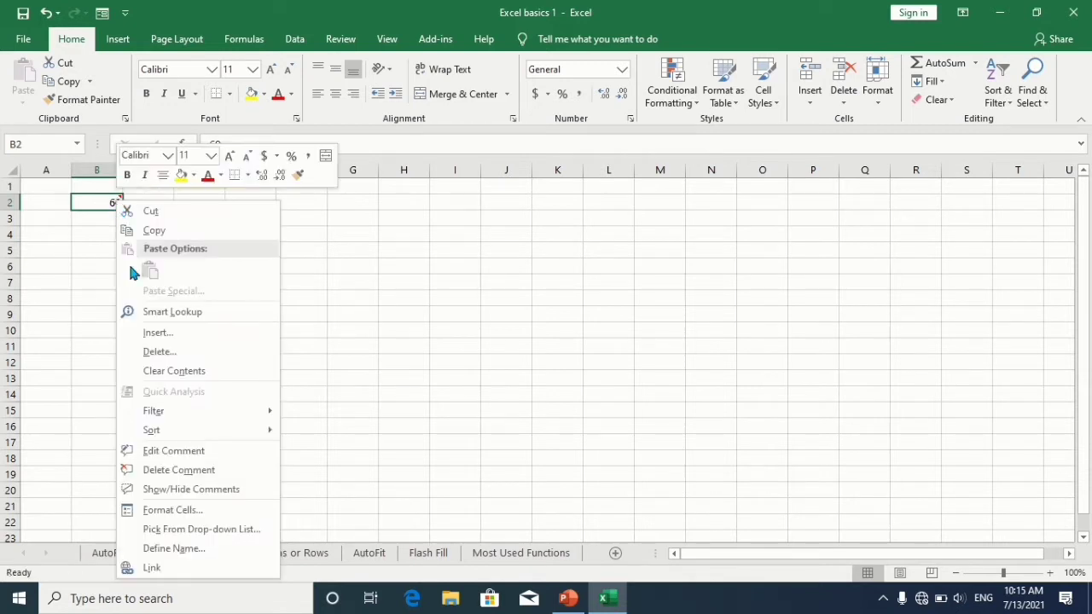
{"action": "left_click", "coordinate": [156, 452]}
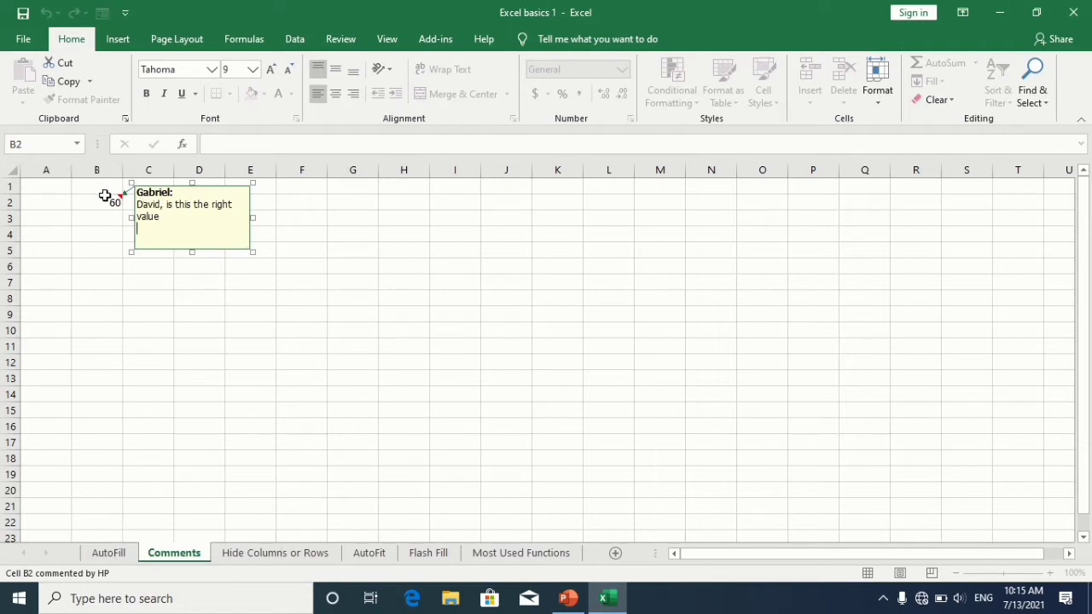
{"action": "key", "text": "Return"}
{"action": "type", "text": "gjh"}
{"action": "key", "text": "BackSpace"}
{"action": "key", "text": "BackSpace"}
{"action": "key", "text": "BackSpace"}
Step: Hide the comment on cell B2
{"action": "right_click", "coordinate": [109, 202]}
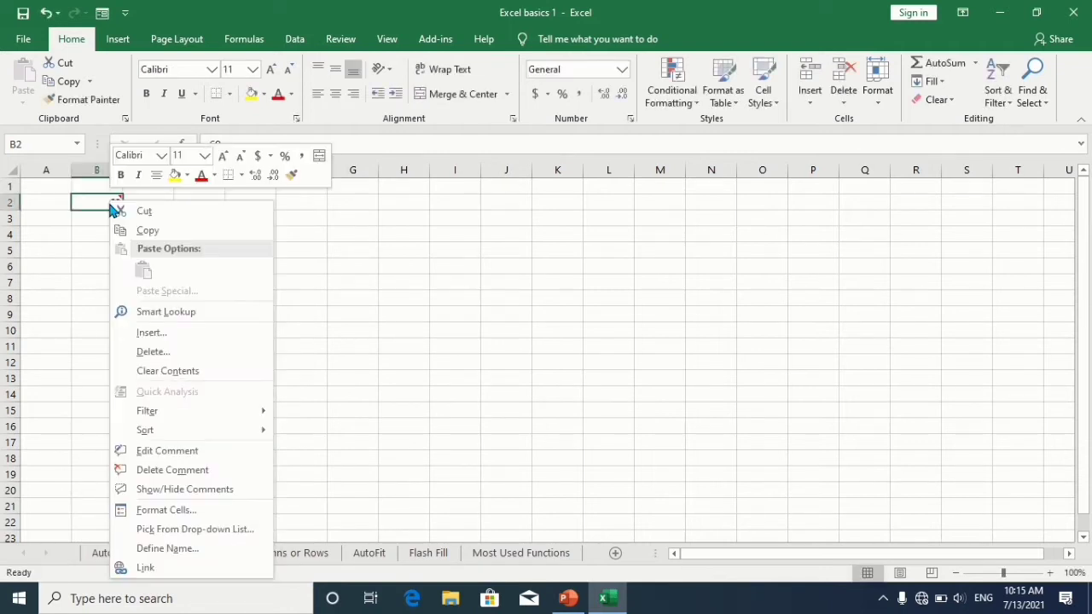
{"action": "left_click", "coordinate": [143, 470]}
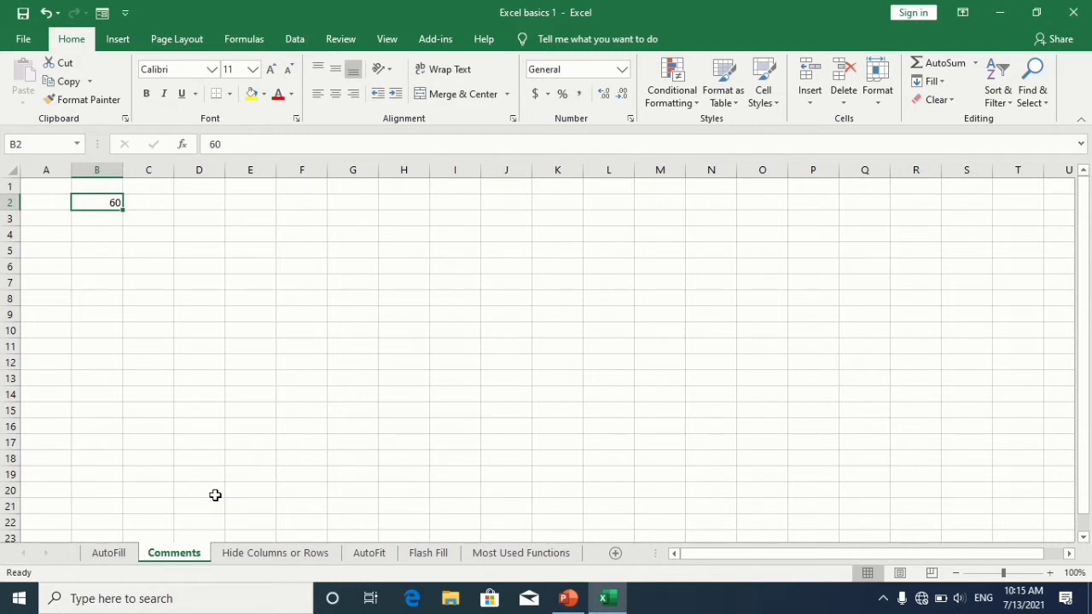
Step: On the Hide Columns or Rows sheet, hide column B (Marital Status) of Example 1
{"action": "left_click", "coordinate": [237, 553]}
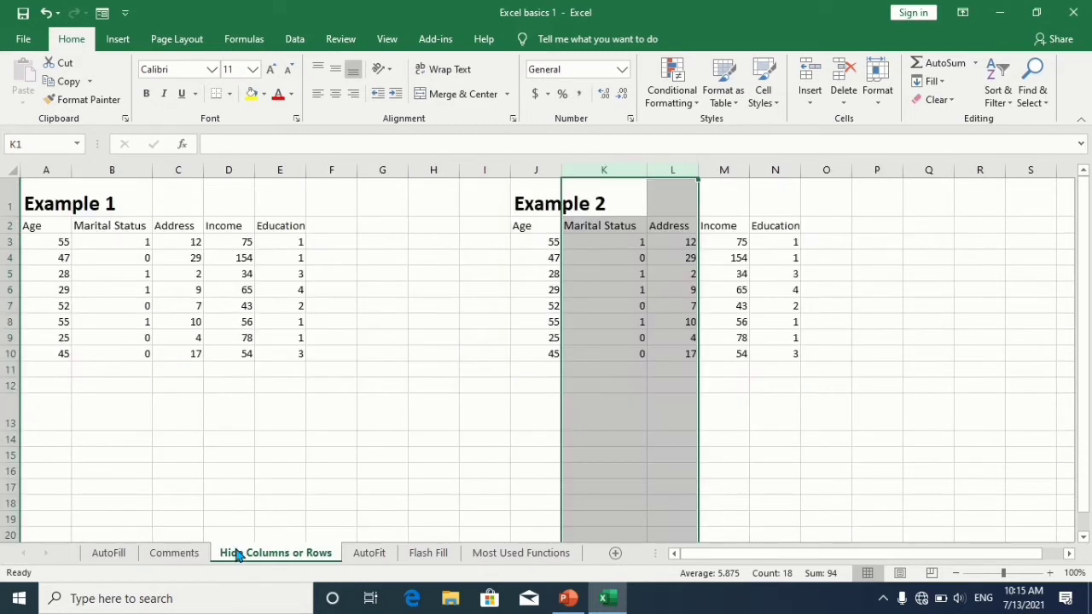
{"action": "left_click", "coordinate": [247, 420]}
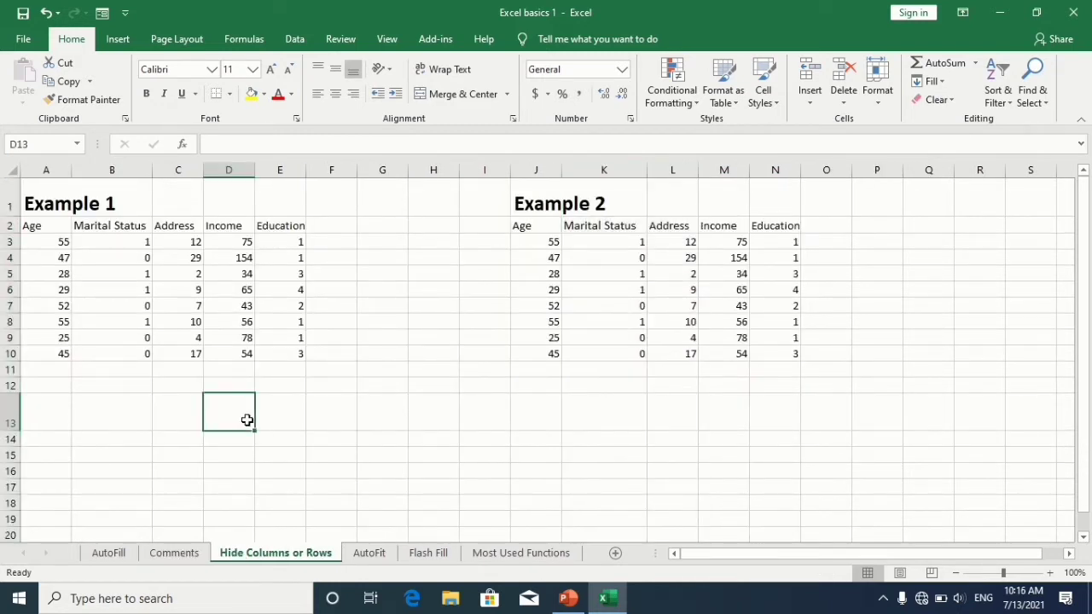
{"action": "left_click", "coordinate": [133, 161]}
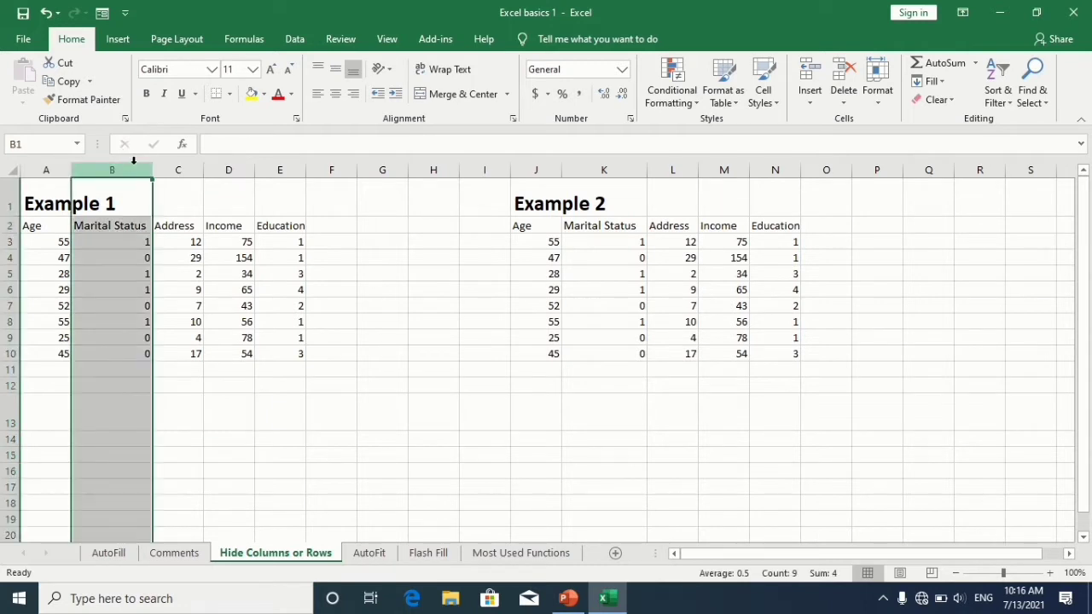
{"action": "left_click", "coordinate": [6, 226]}
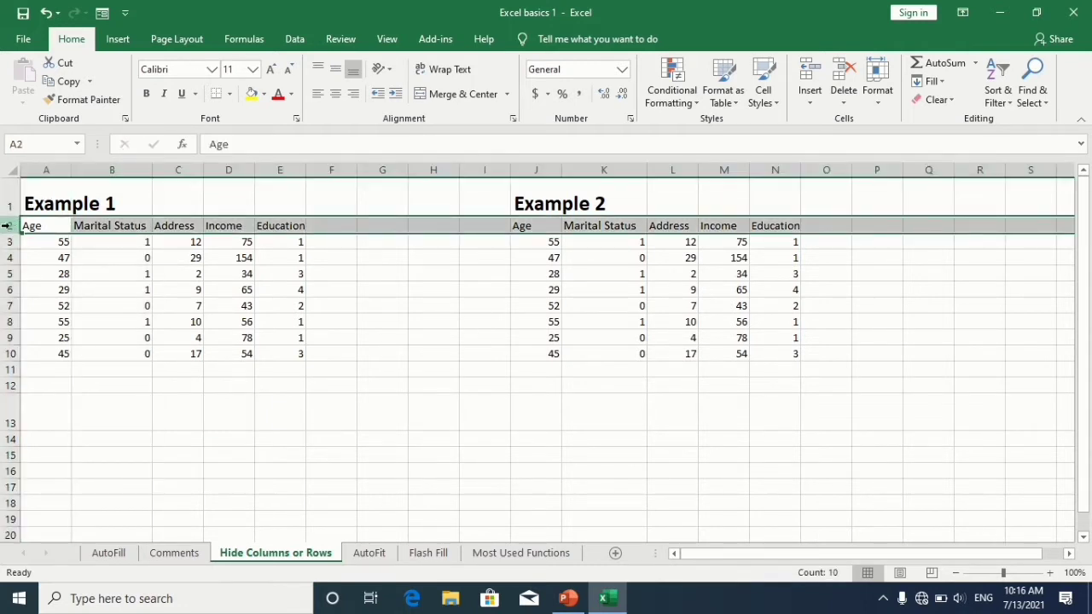
{"action": "left_click", "coordinate": [134, 164]}
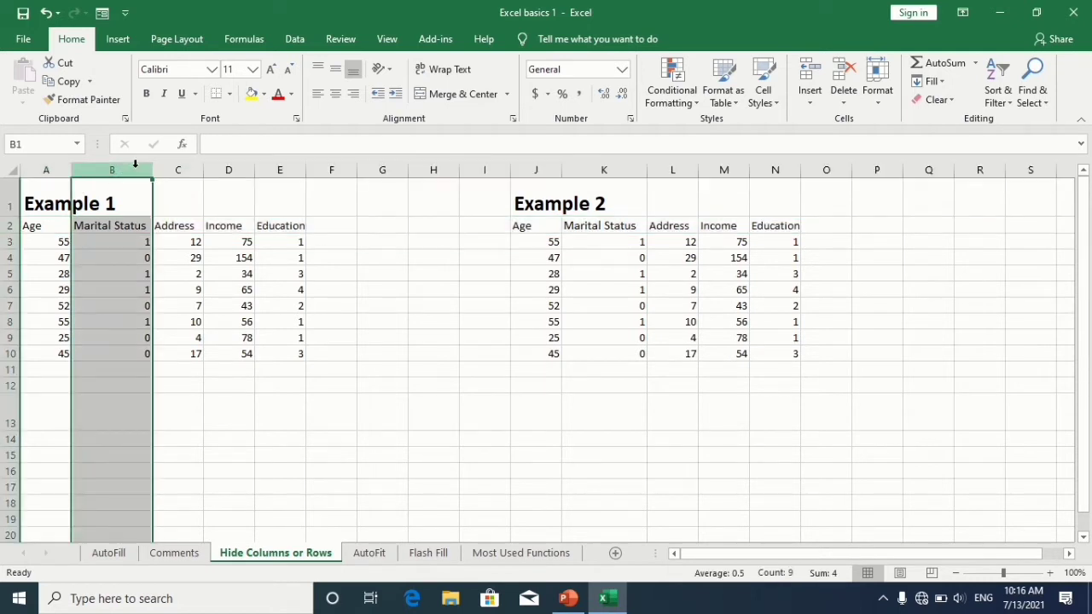
{"action": "right_click", "coordinate": [137, 171]}
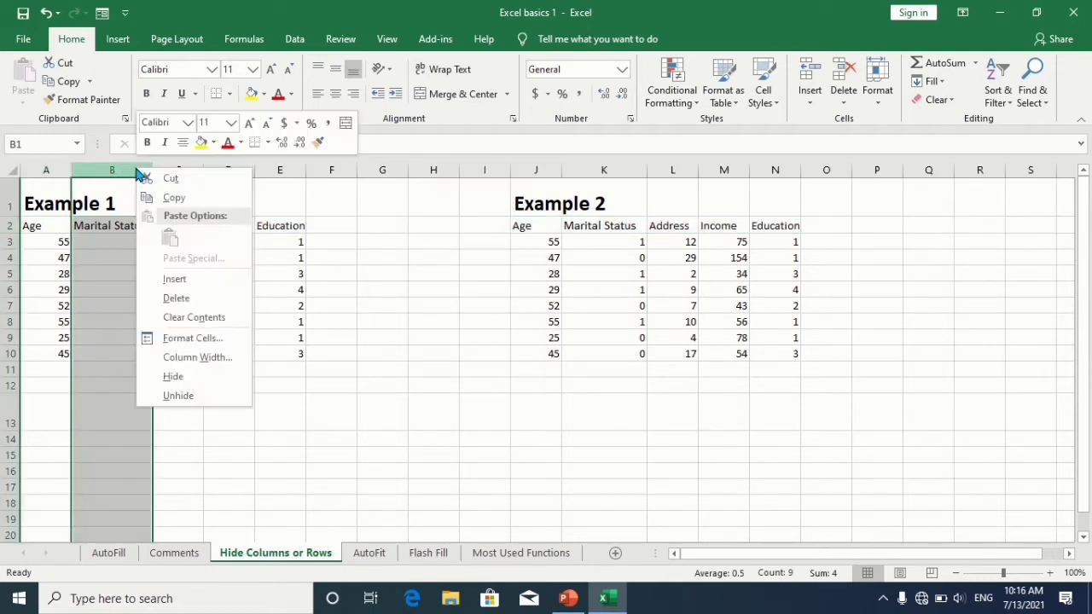
{"action": "left_click", "coordinate": [158, 377]}
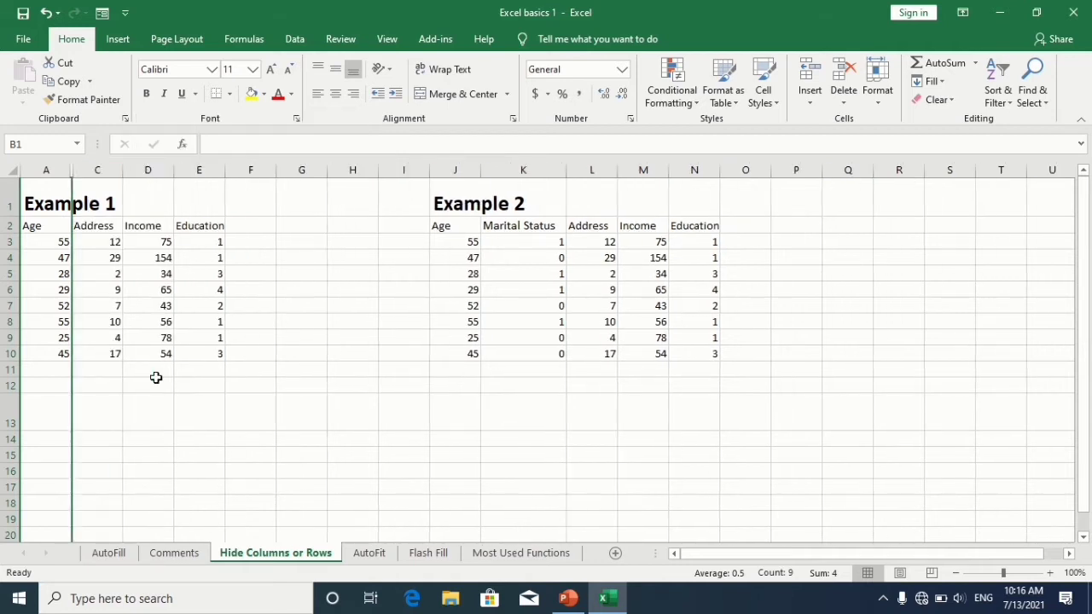
Step: Unhide the hidden column B again
{"action": "right_click", "coordinate": [73, 172]}
{"action": "left_click", "coordinate": [117, 396]}
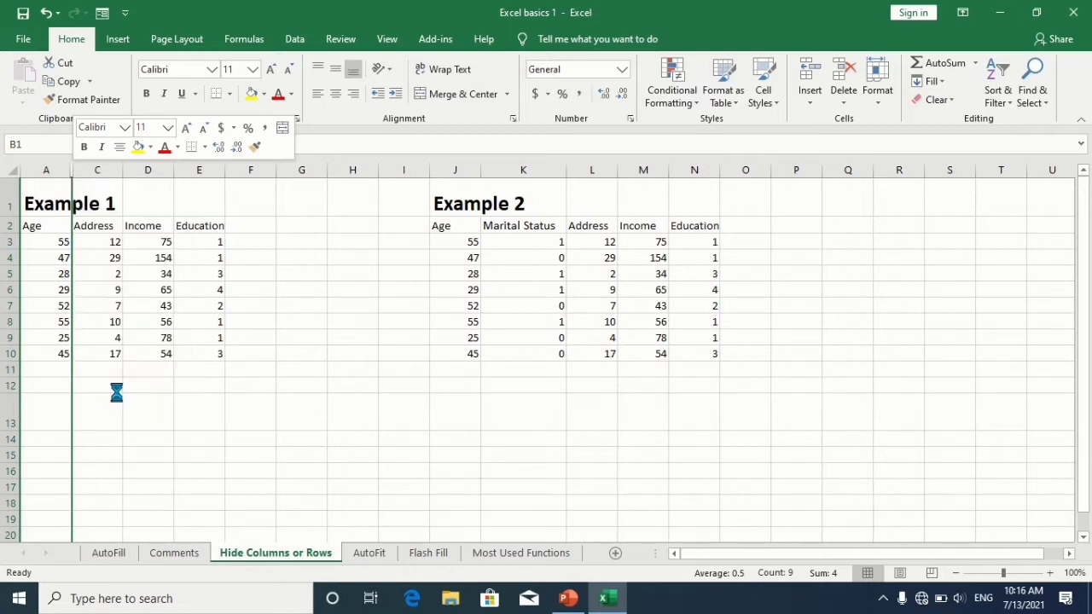
Step: Hide row 2 containing the column headers
{"action": "left_click", "coordinate": [10, 226]}
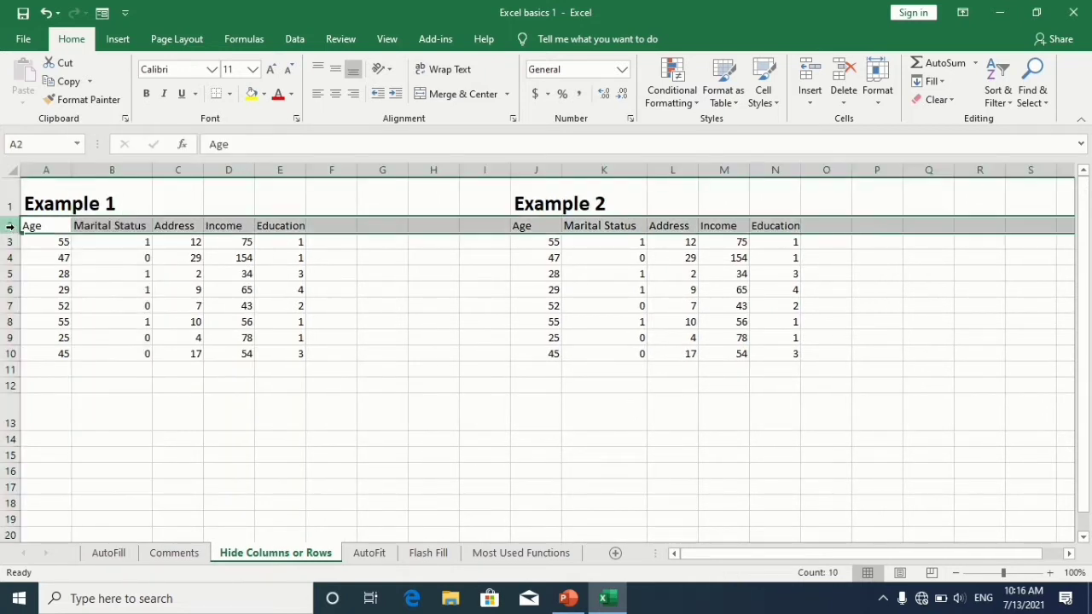
{"action": "right_click", "coordinate": [10, 226]}
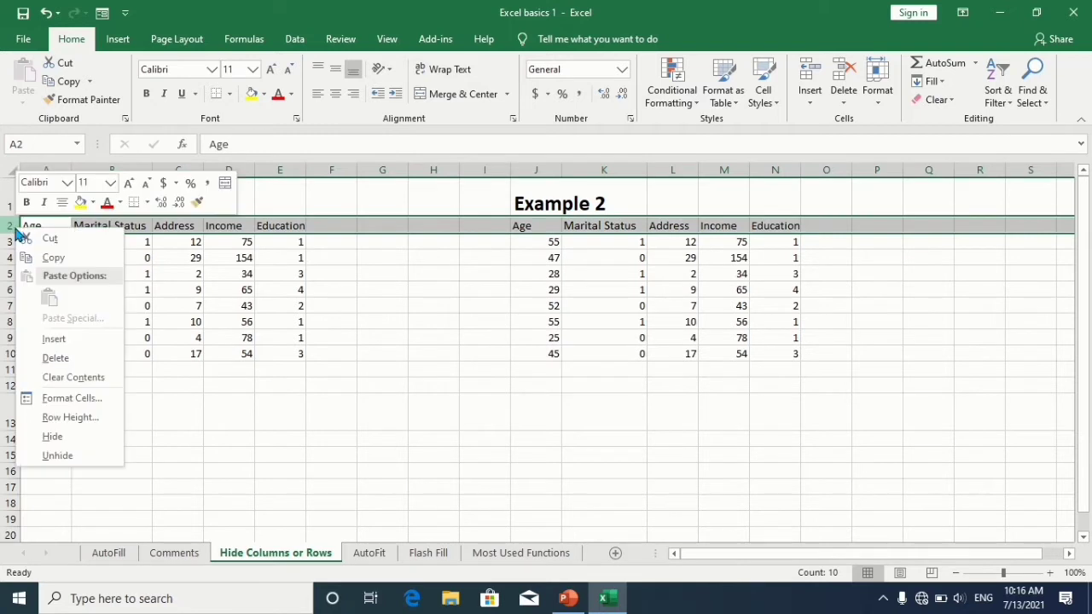
{"action": "left_click", "coordinate": [53, 441]}
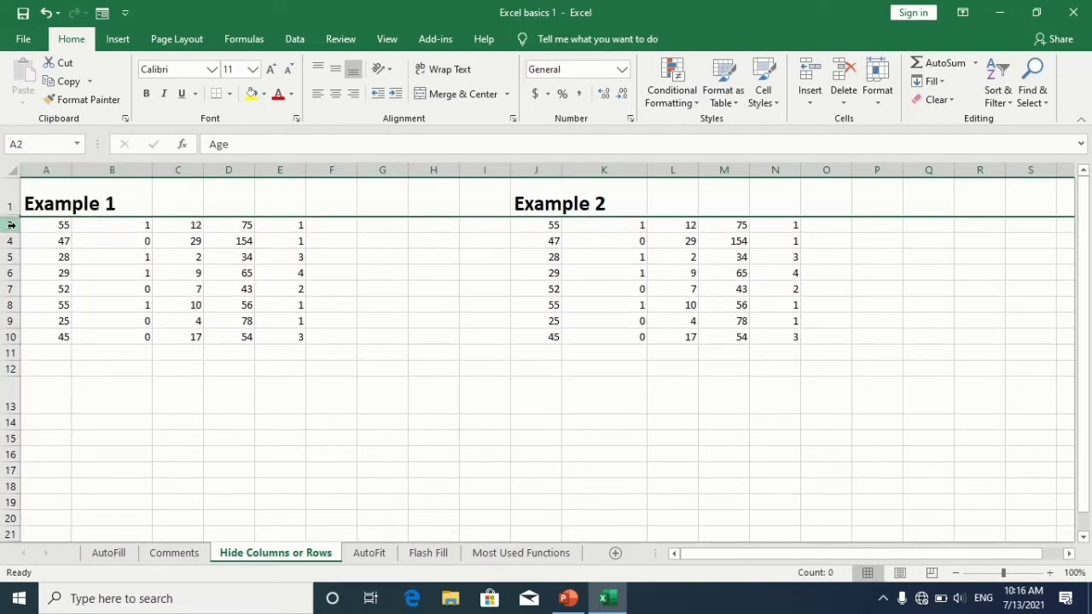
Step: Unhide the hidden row 2 again
{"action": "right_click", "coordinate": [10, 224]}
{"action": "left_click", "coordinate": [50, 445]}
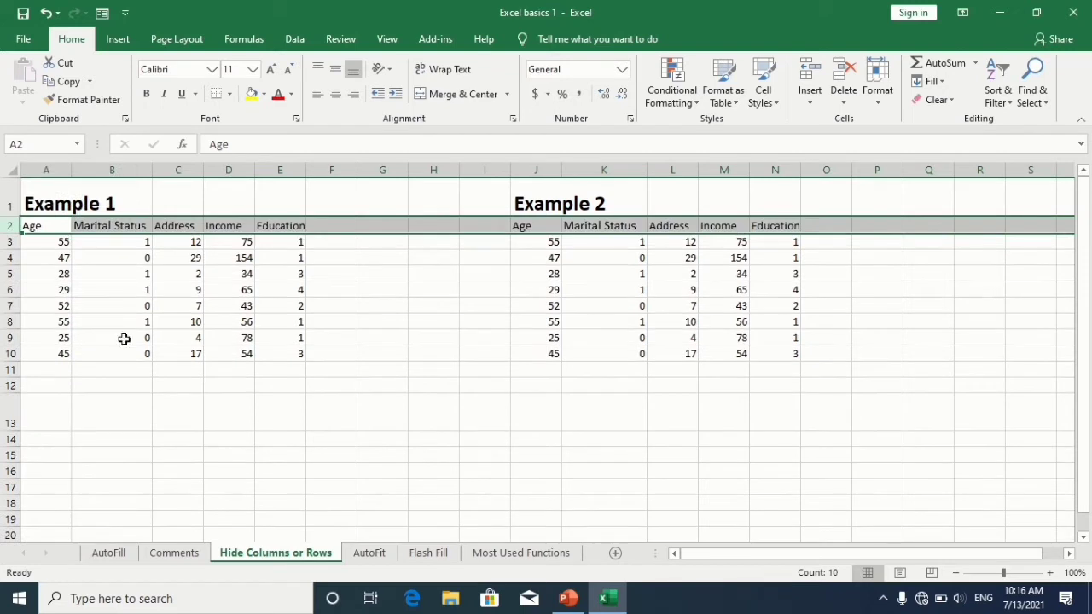
{"action": "left_click", "coordinate": [124, 339]}
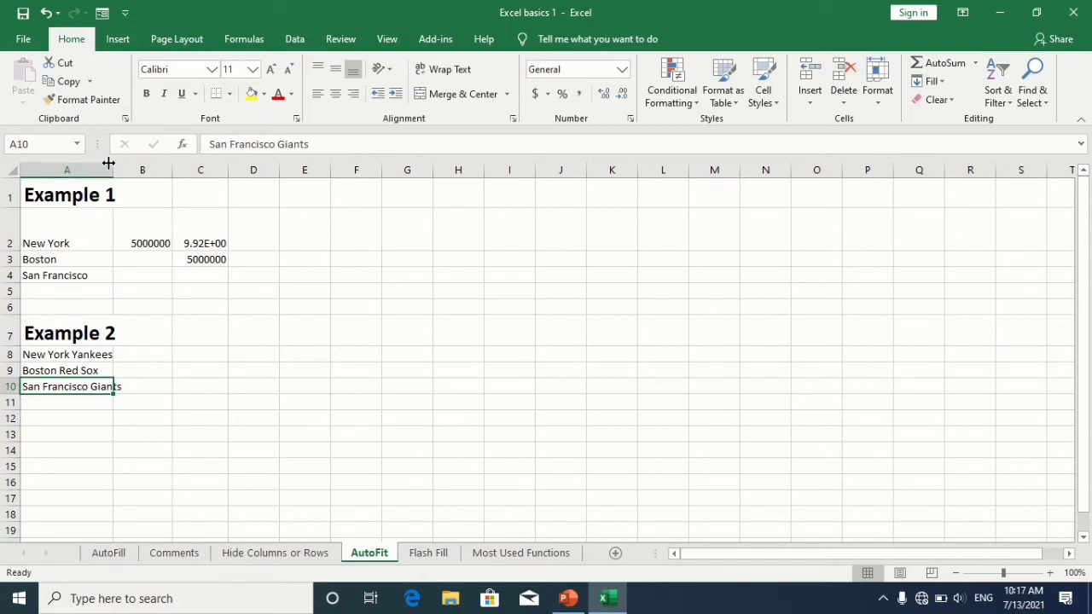
Step: On the AutoFit sheet, widen column A and then narrow it again
{"action": "left_click_drag", "start_coordinate": [111, 166], "coordinate": [219, 167]}
{"action": "left_click_drag", "start_coordinate": [219, 168], "coordinate": [96, 164]}
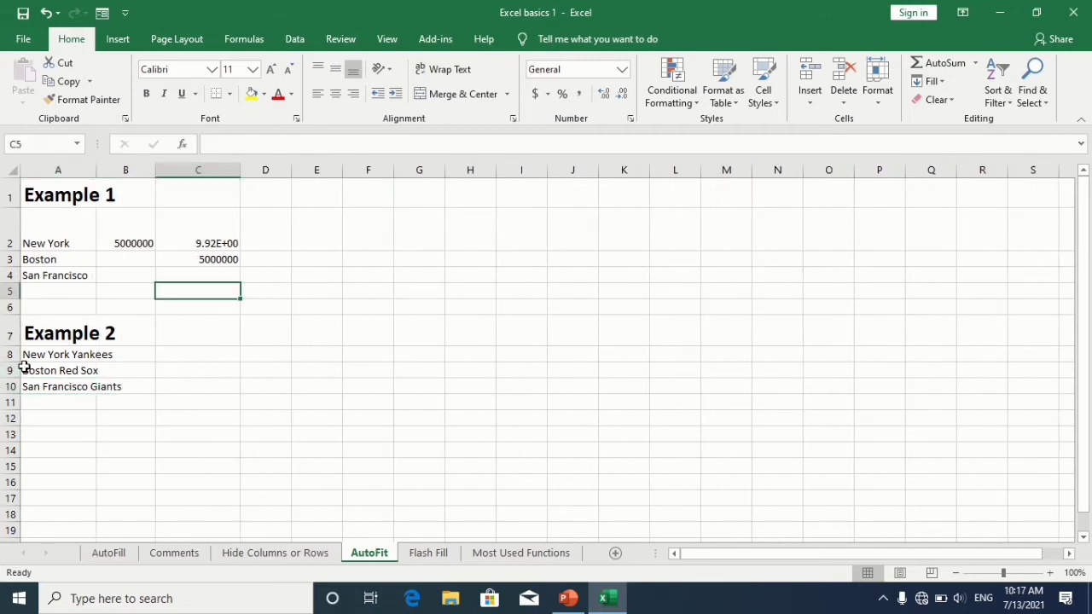
Step: Select row 9 and fill its Boston Red Sox entry down into rows 10 and 11
{"action": "left_click", "coordinate": [24, 368]}
{"action": "left_click", "coordinate": [12, 370]}
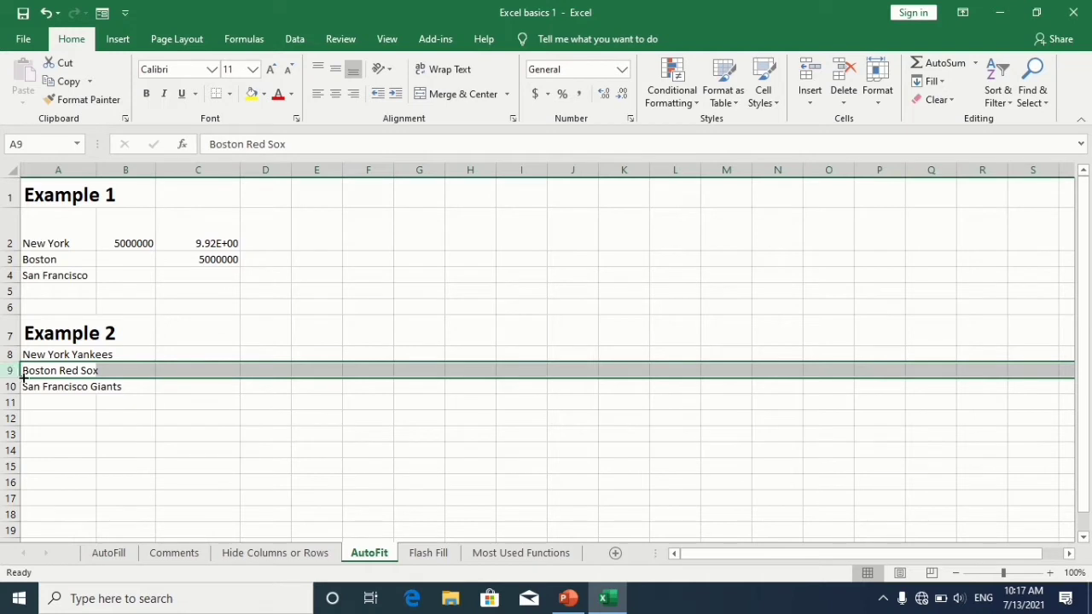
{"action": "left_click_drag", "start_coordinate": [22, 378], "coordinate": [23, 414]}
Step: Increase the height of row 8
{"action": "left_click", "coordinate": [24, 403]}
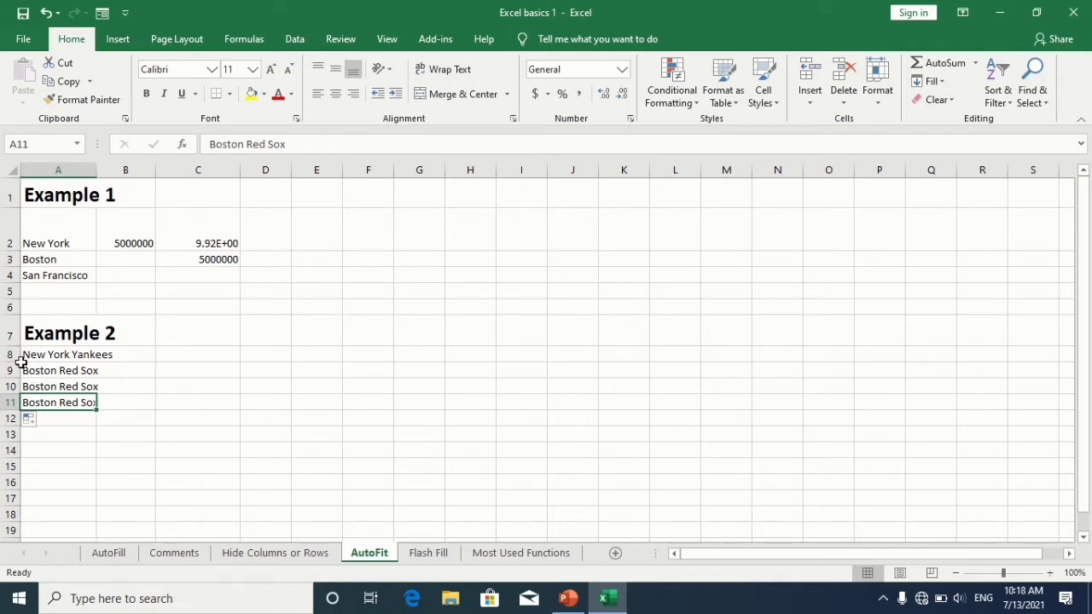
{"action": "left_click_drag", "start_coordinate": [20, 362], "coordinate": [21, 378]}
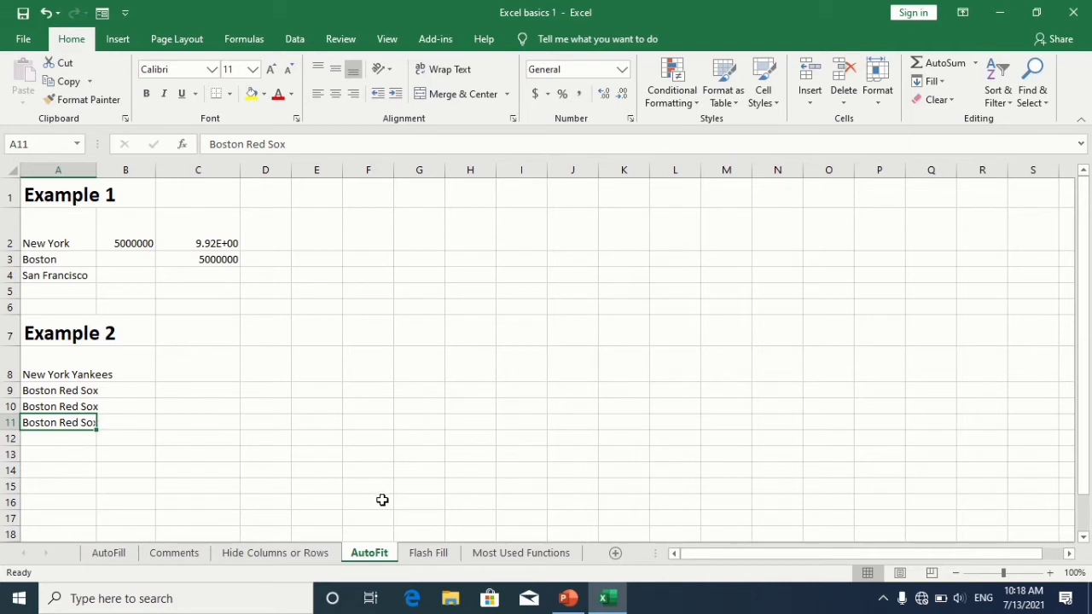
Step: On the Flash Fill sheet, enter 97875 in B2 and Flash Fill the extracted numbers down through B5
{"action": "left_click", "coordinate": [427, 553]}
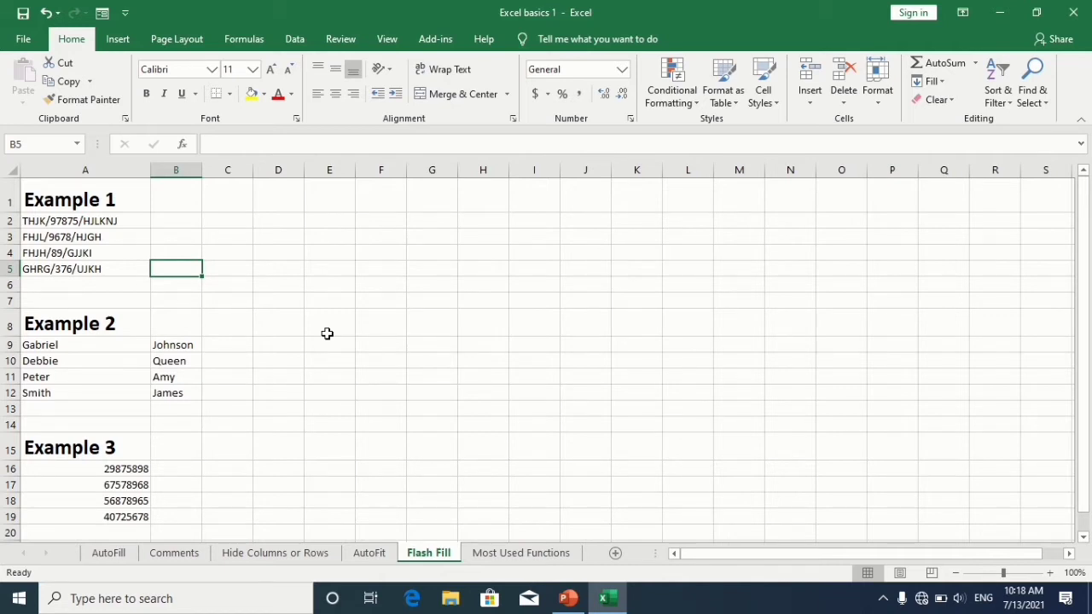
{"action": "left_click", "coordinate": [181, 224]}
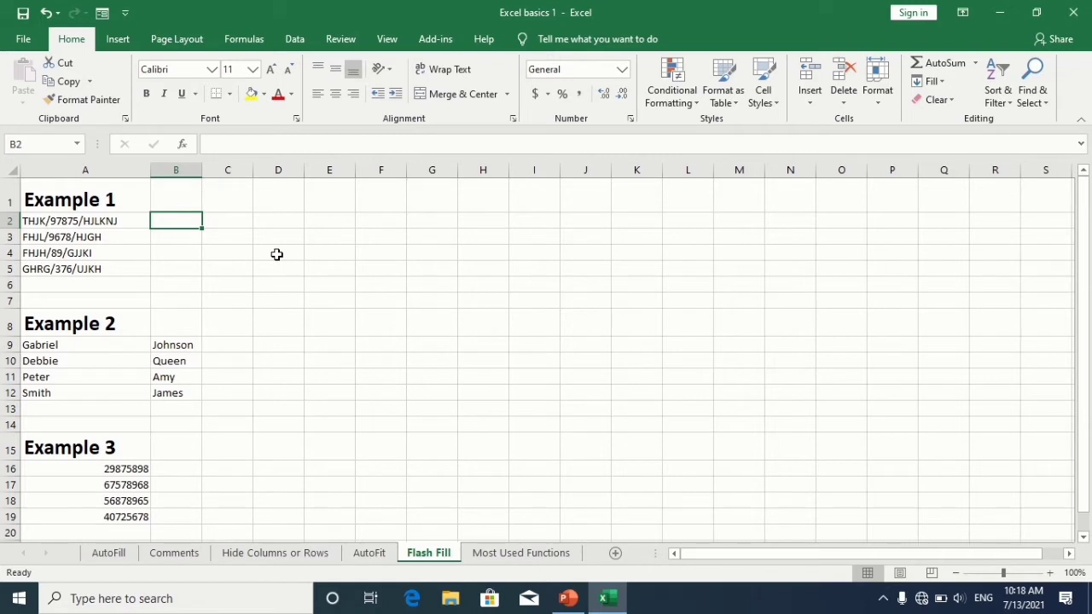
{"action": "type", "text": "97"}
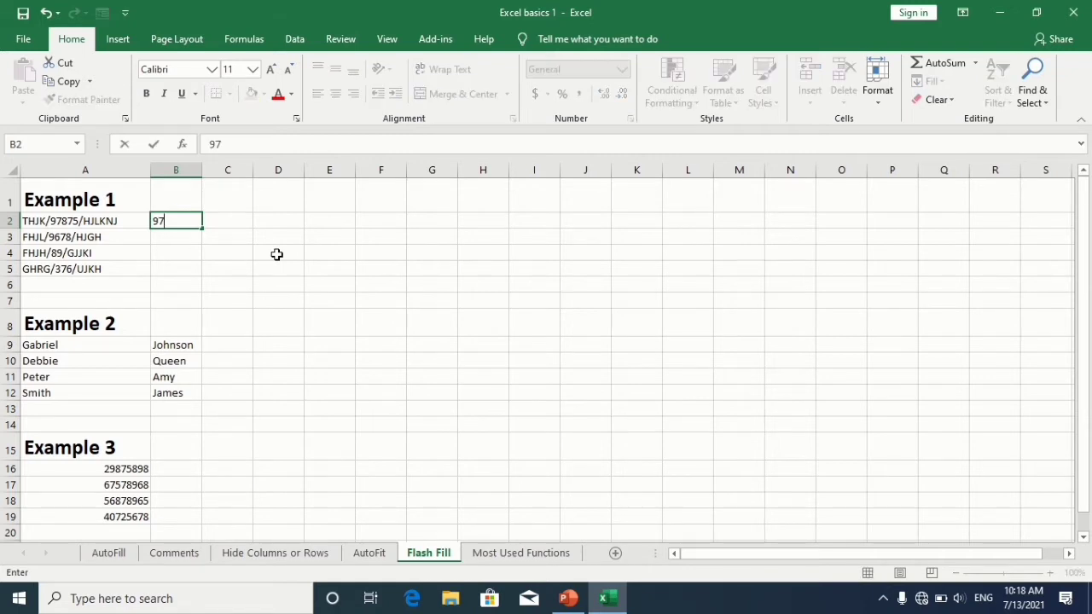
{"action": "type", "text": "875"}
{"action": "left_click_drag", "start_coordinate": [204, 231], "coordinate": [207, 275]}
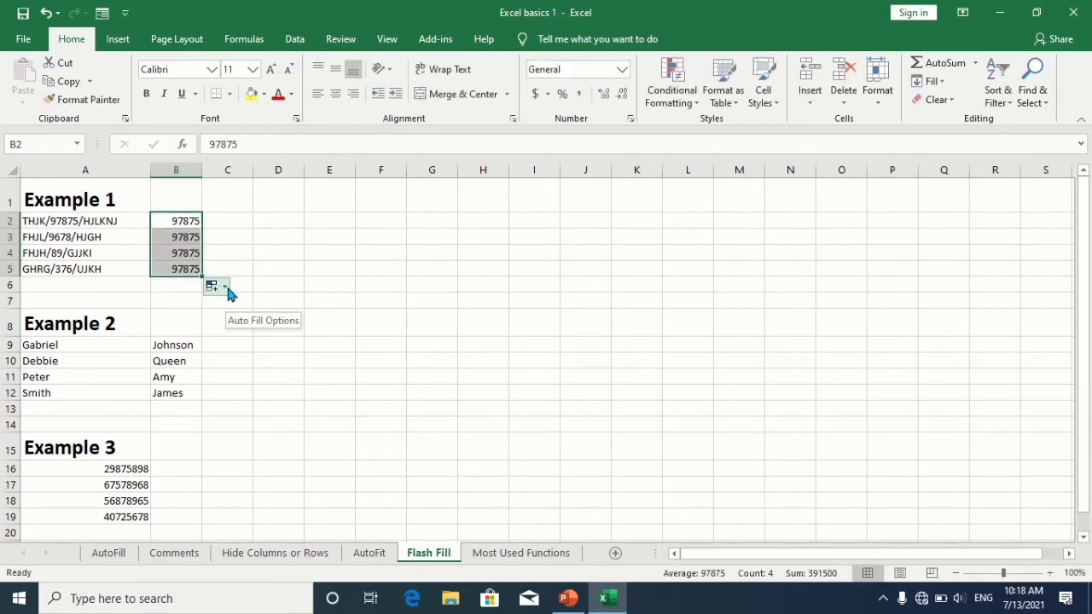
{"action": "left_click", "coordinate": [225, 285]}
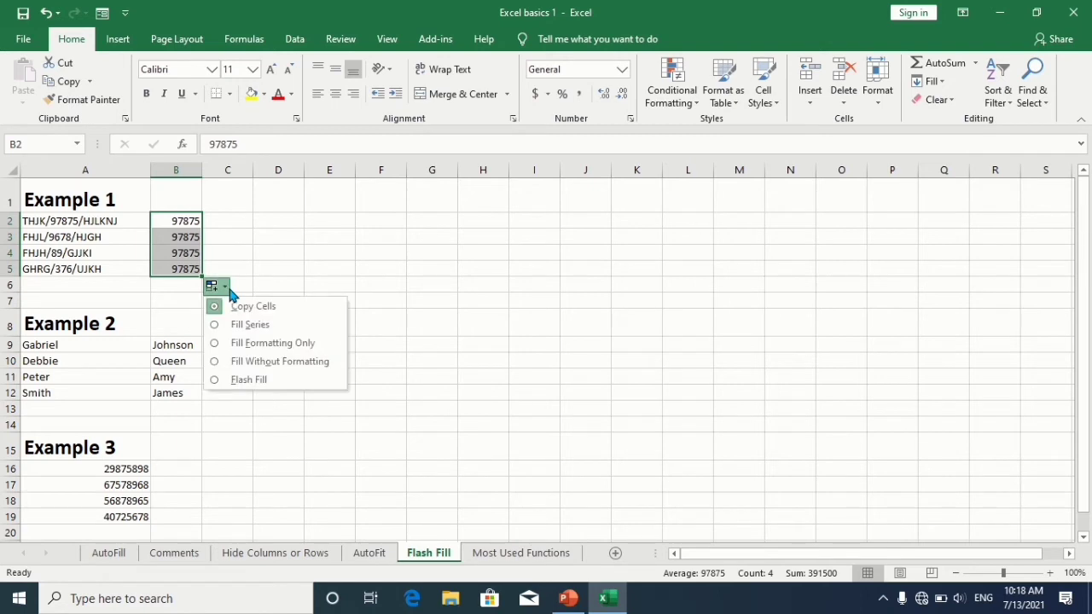
{"action": "left_click", "coordinate": [235, 382]}
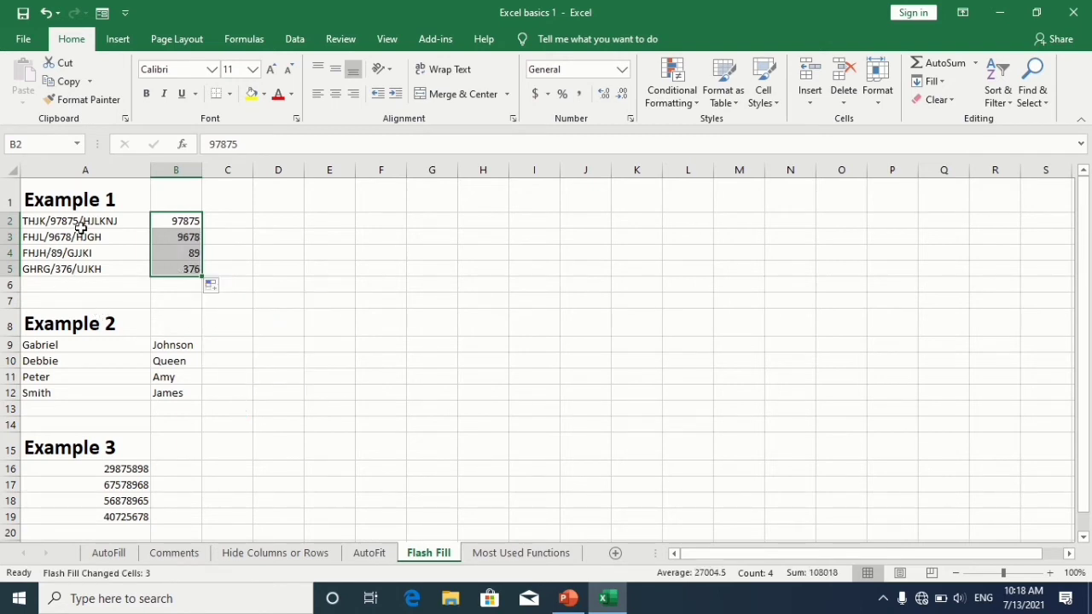
Step: Enter the header Emails in cell C8
{"action": "left_click", "coordinate": [235, 346]}
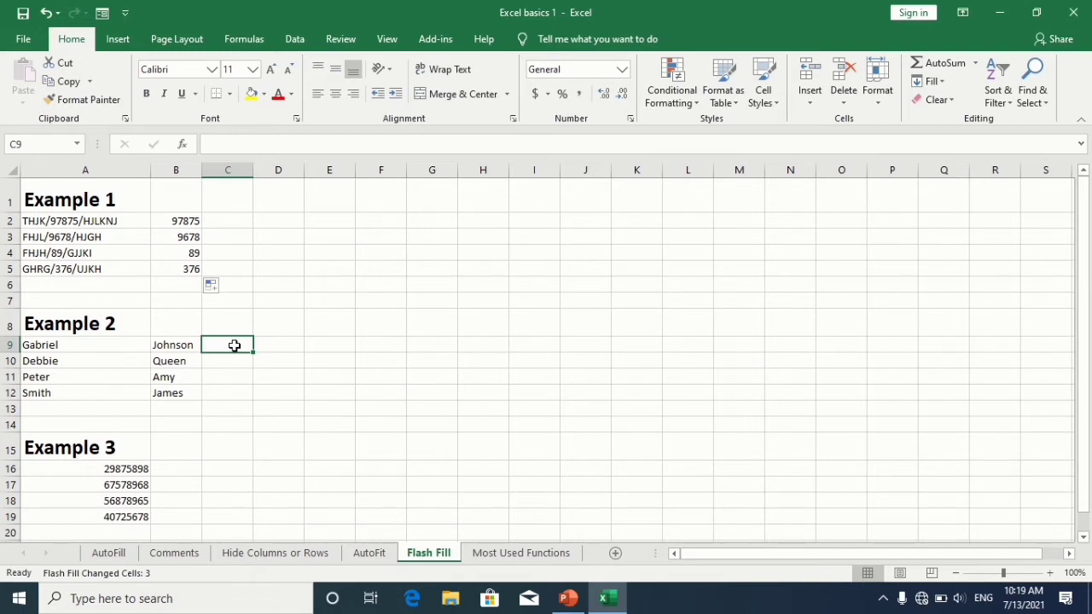
{"action": "left_click", "coordinate": [237, 326]}
{"action": "type", "text": "Email"}
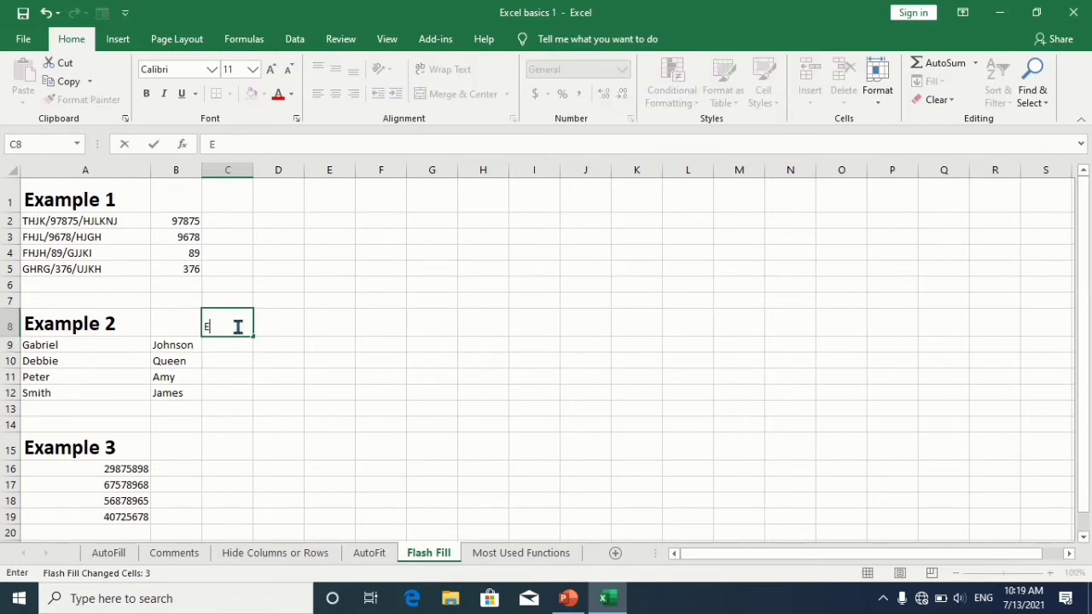
{"action": "key", "text": "Return"}
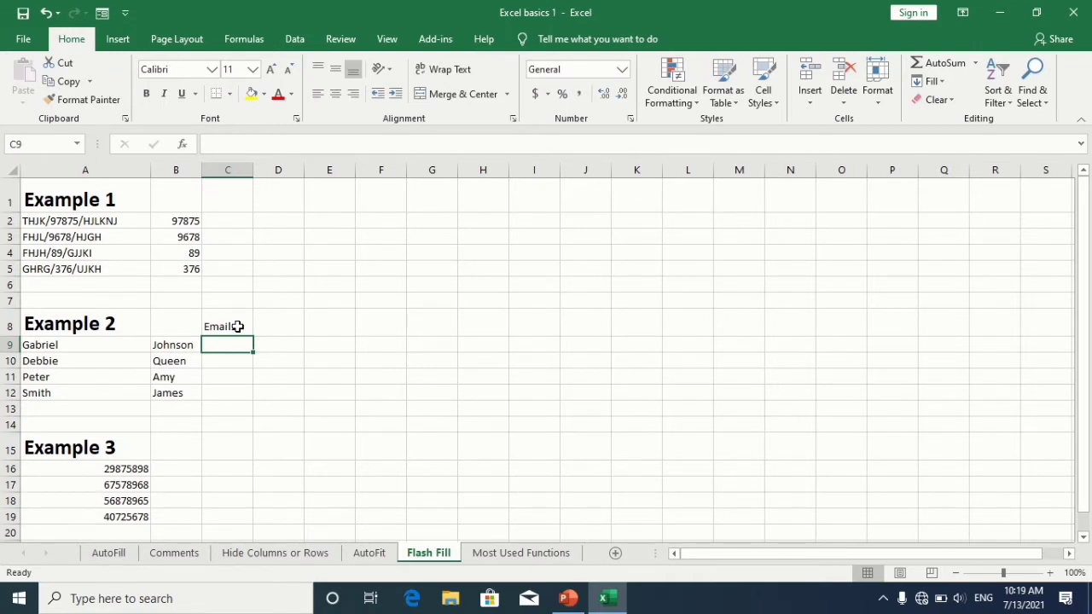
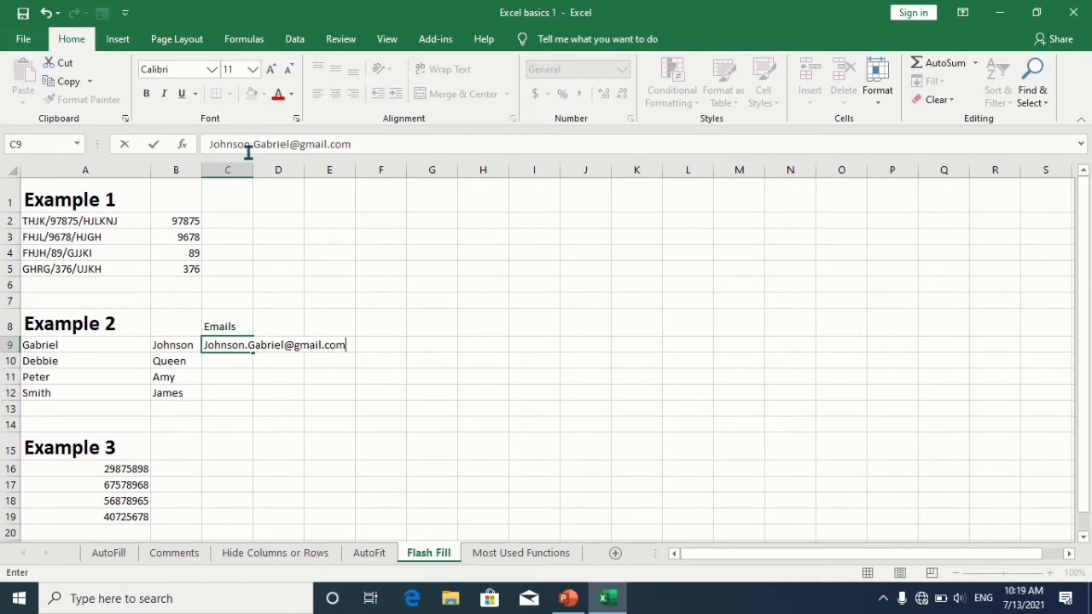
Step: Widen column C to fit the e-mail address
{"action": "left_click", "coordinate": [256, 164]}
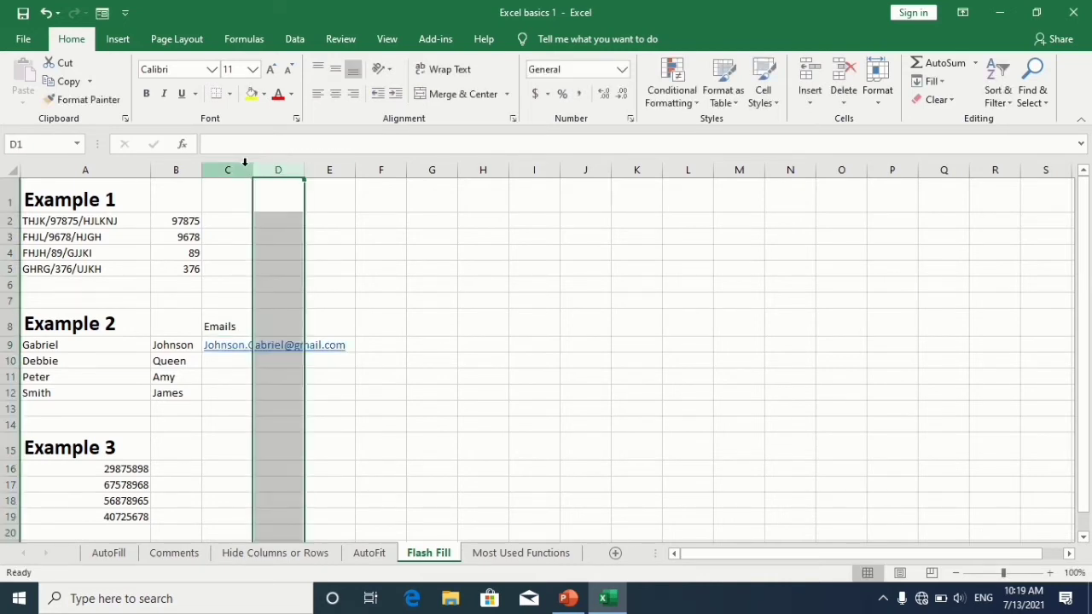
{"action": "left_click_drag", "start_coordinate": [248, 171], "coordinate": [362, 172]}
Step: Fill the e-mail address in C9 down through C12
{"action": "left_click_drag", "start_coordinate": [298, 343], "coordinate": [335, 367]}
{"action": "left_click", "coordinate": [342, 373]}
{"action": "left_click", "coordinate": [355, 345]}
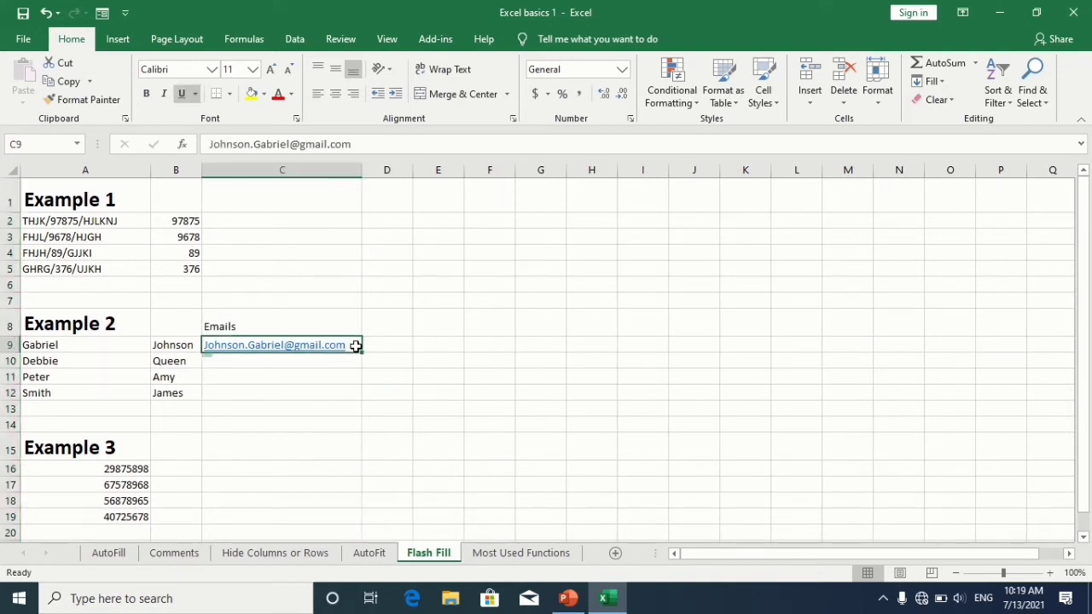
{"action": "left_click_drag", "start_coordinate": [361, 353], "coordinate": [363, 402]}
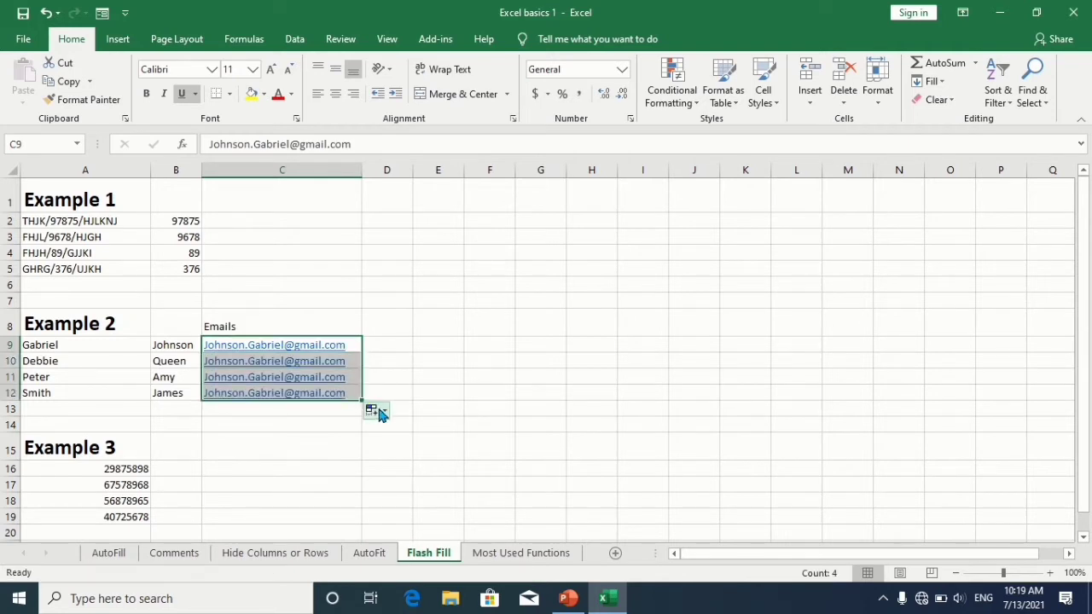
Step: Switch the filled e-mail cells to Flash Fill so each row builds its own surname.firstname address
{"action": "left_click", "coordinate": [380, 414]}
{"action": "left_click", "coordinate": [394, 484]}
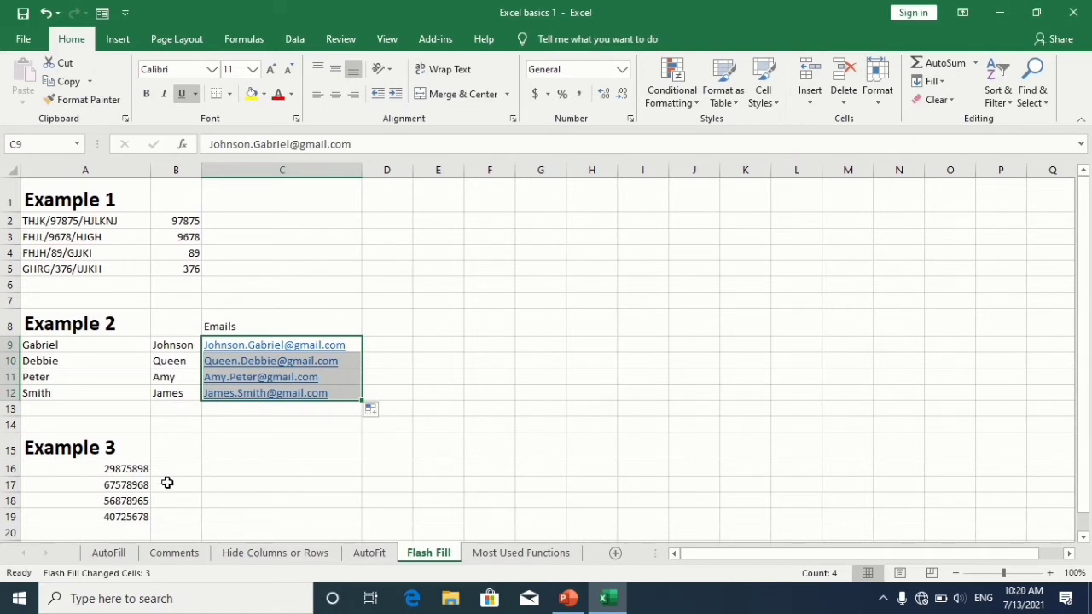
Step: In B16, enter 298-75-898, the first Example 3 number split into dash-separated groups
{"action": "left_click", "coordinate": [176, 468]}
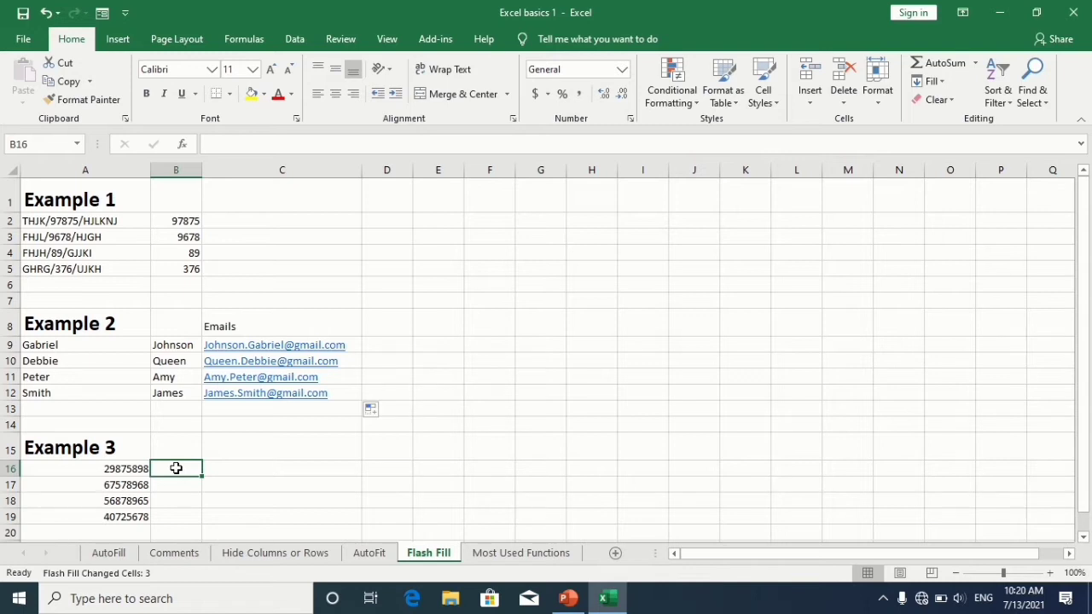
{"action": "type", "text": "29"}
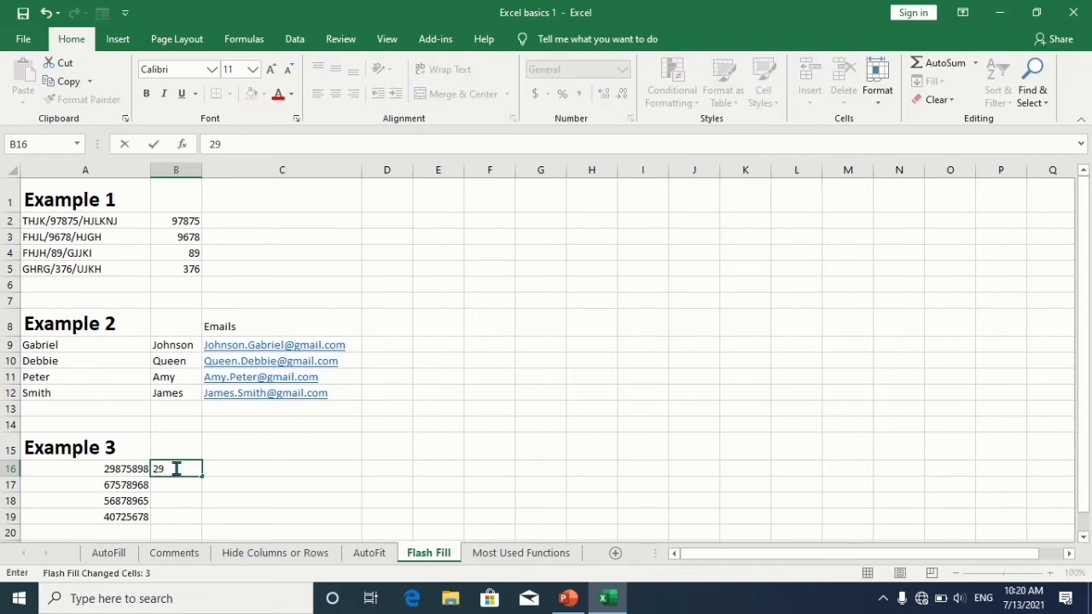
{"action": "type", "text": "8-75-898"}
{"action": "key", "text": "Return"}
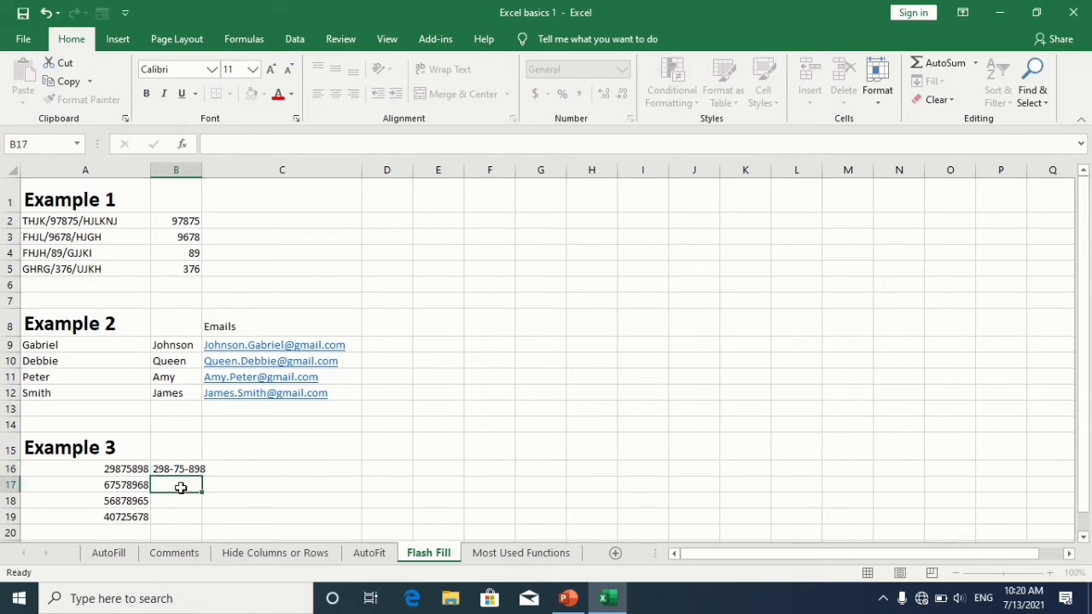
Step: Widen column B to fit the dashed number
{"action": "left_click", "coordinate": [195, 467]}
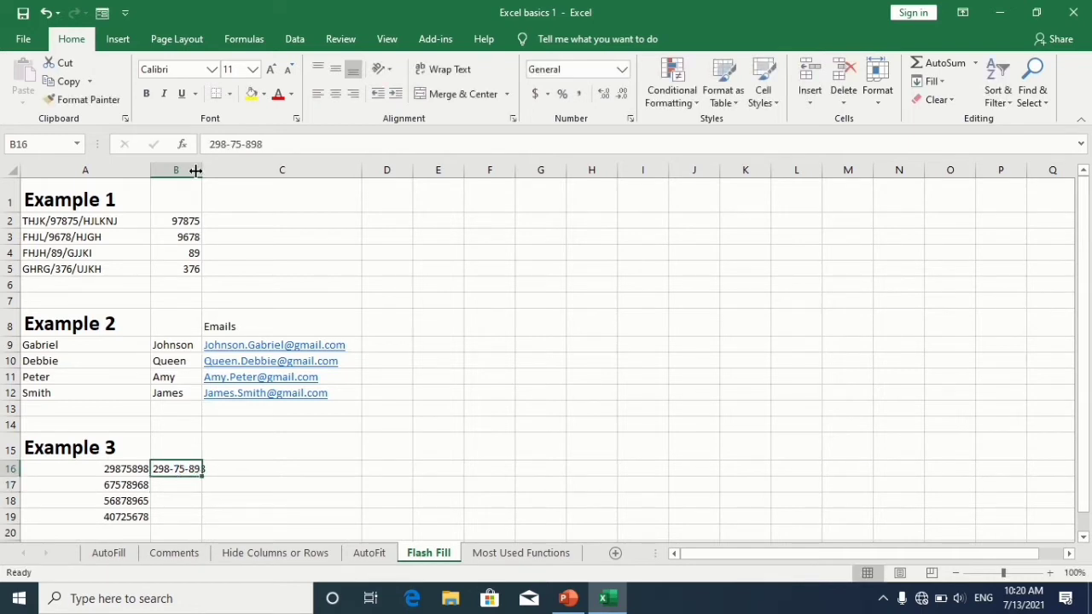
{"action": "left_click_drag", "start_coordinate": [198, 169], "coordinate": [227, 170]}
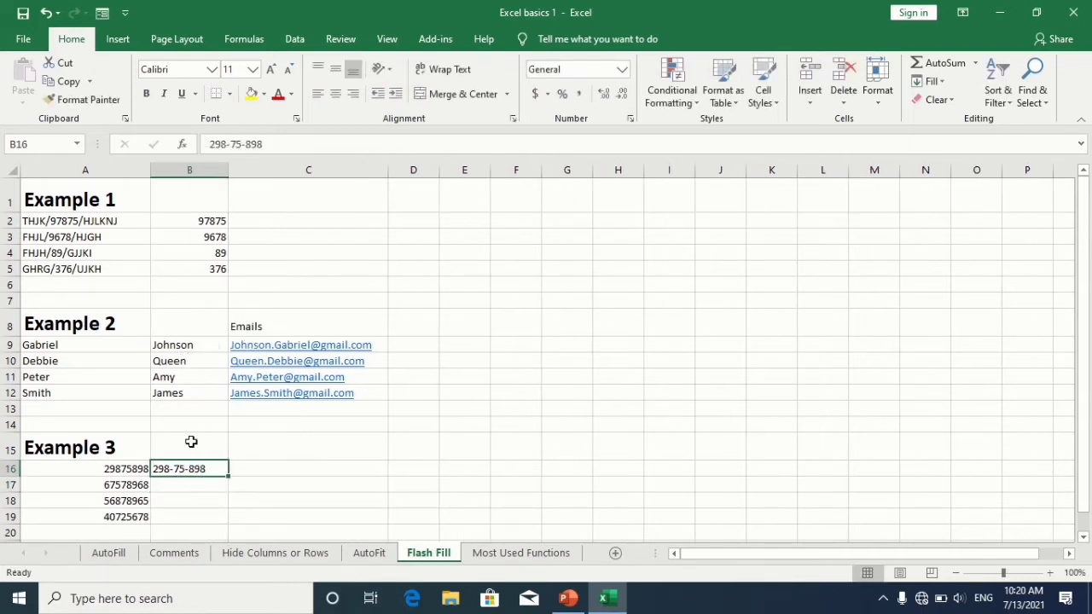
Step: Fill B16 down through B19 and switch the fill to Flash Fill to format each number
{"action": "left_click_drag", "start_coordinate": [229, 477], "coordinate": [231, 524]}
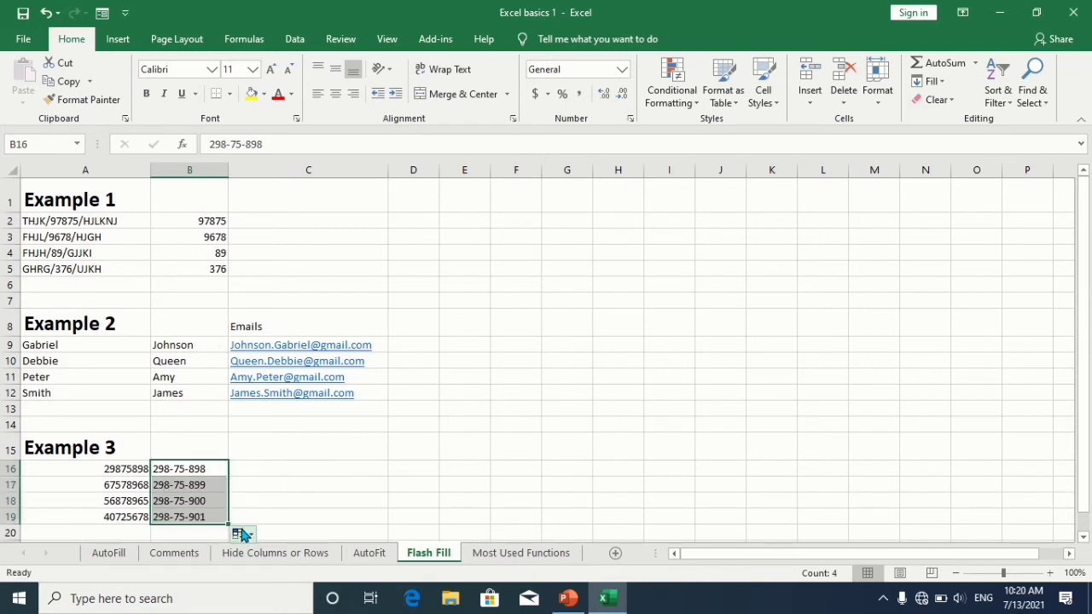
{"action": "left_click", "coordinate": [243, 535]}
{"action": "left_click", "coordinate": [266, 515]}
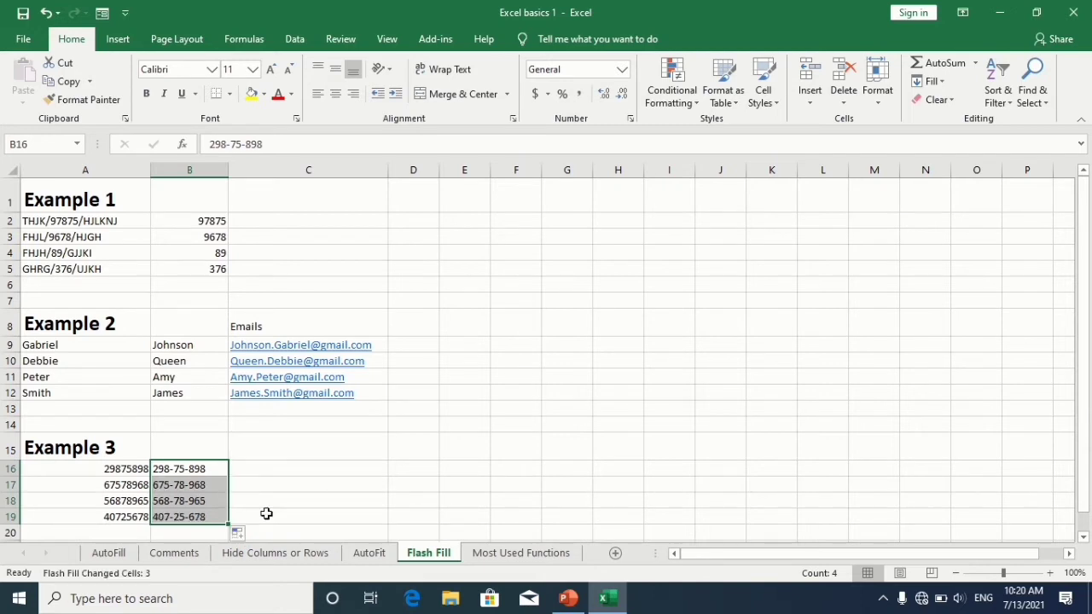
{"action": "left_click", "coordinate": [266, 515]}
Step: On the Most Used Functions sheet, enter 2, sun, moon, 7, 9 and 5 in A2 to A8, leaving A6 empty
{"action": "key", "text": "Down"}
{"action": "key", "text": "Down"}
{"action": "key", "text": "ctrl+Page_Down"}
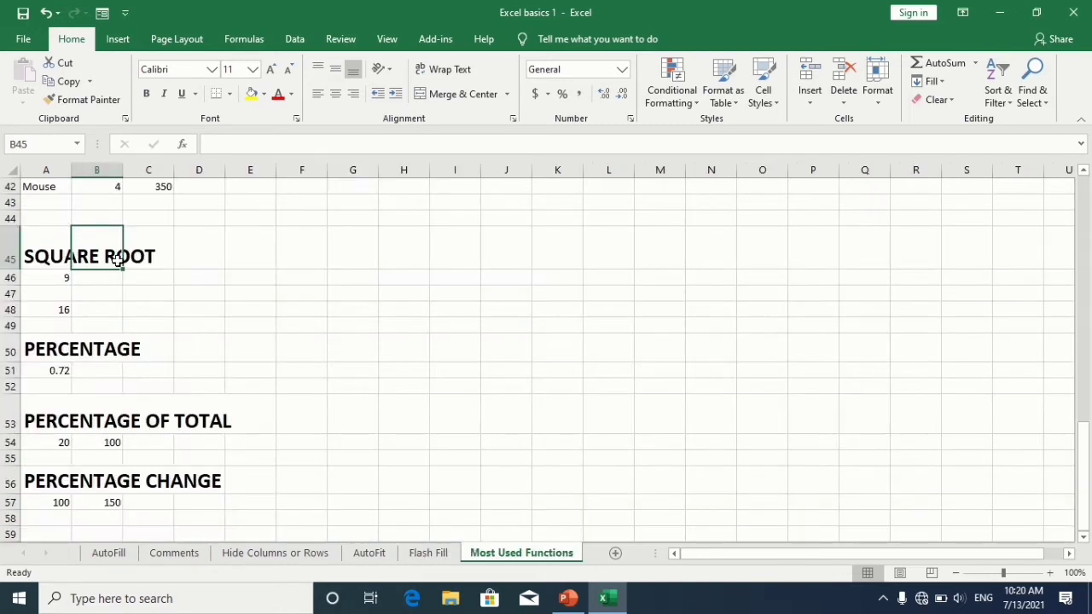
{"action": "key", "text": "Up"}
{"action": "key", "text": "Up"}
{"action": "key", "text": "Up"}
{"action": "key", "text": "Up"}
{"action": "key", "text": "Up"}
{"action": "key", "text": "Up"}
{"action": "key", "text": "Up"}
{"action": "key", "text": "Up"}
{"action": "key", "text": "Up"}
{"action": "key", "text": "Up"}
{"action": "key", "text": "Up"}
{"action": "key", "text": "Up"}
{"action": "key", "text": "Up"}
{"action": "key", "text": "Up"}
{"action": "key", "text": "Up"}
{"action": "key", "text": "Up"}
{"action": "key", "text": "Up"}
{"action": "key", "text": "Up"}
{"action": "key", "text": "Up"}
{"action": "key", "text": "Up"}
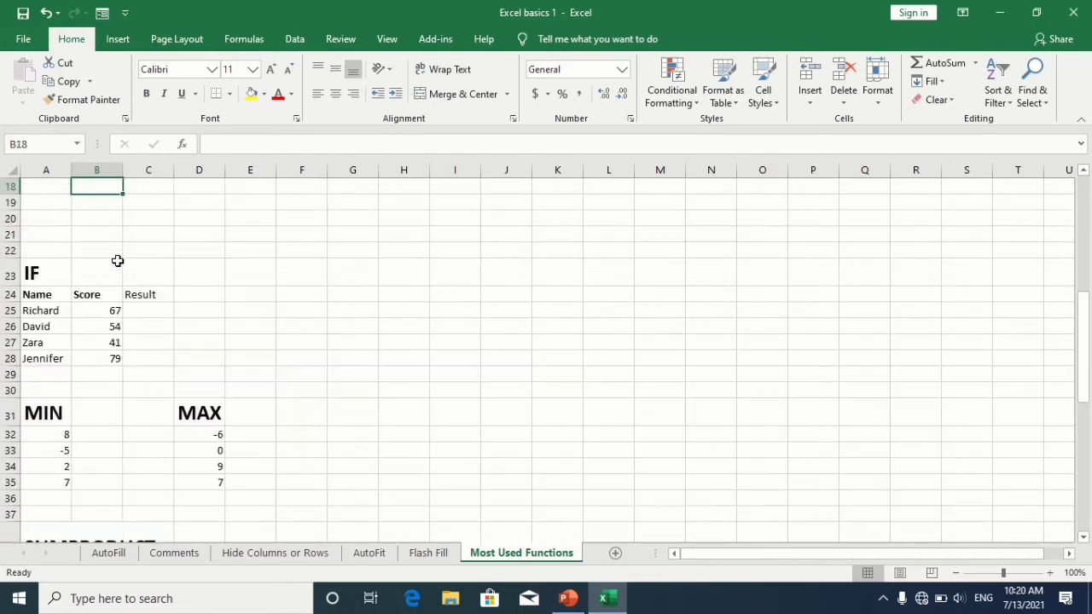
{"action": "key", "text": "Up"}
{"action": "key", "text": "Up"}
{"action": "key", "text": "Left"}
{"action": "key", "text": "Down"}
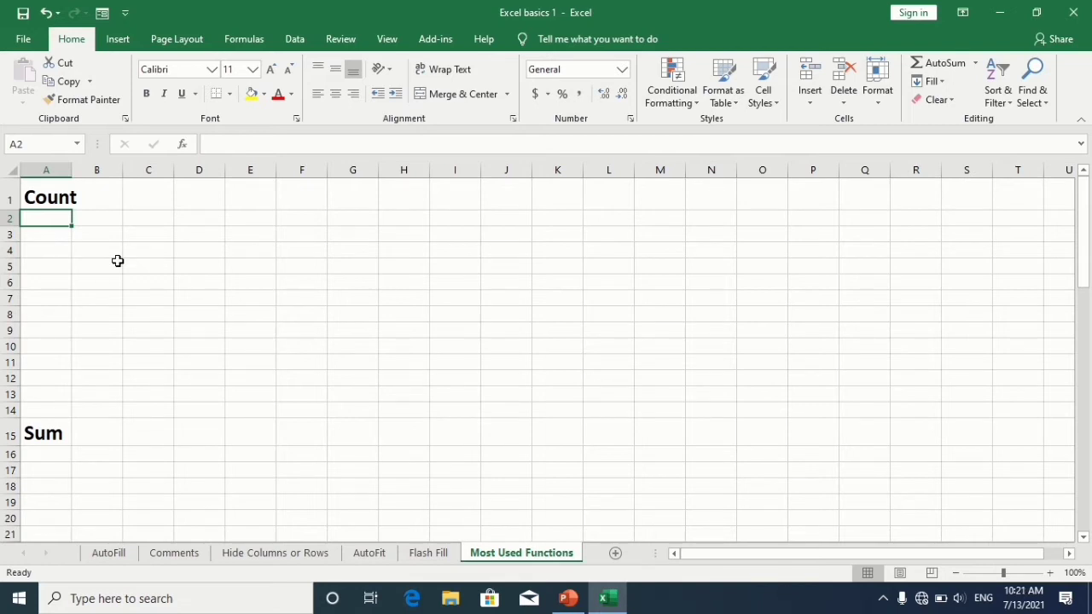
{"action": "type", "text": "2"}
{"action": "key", "text": "Return"}
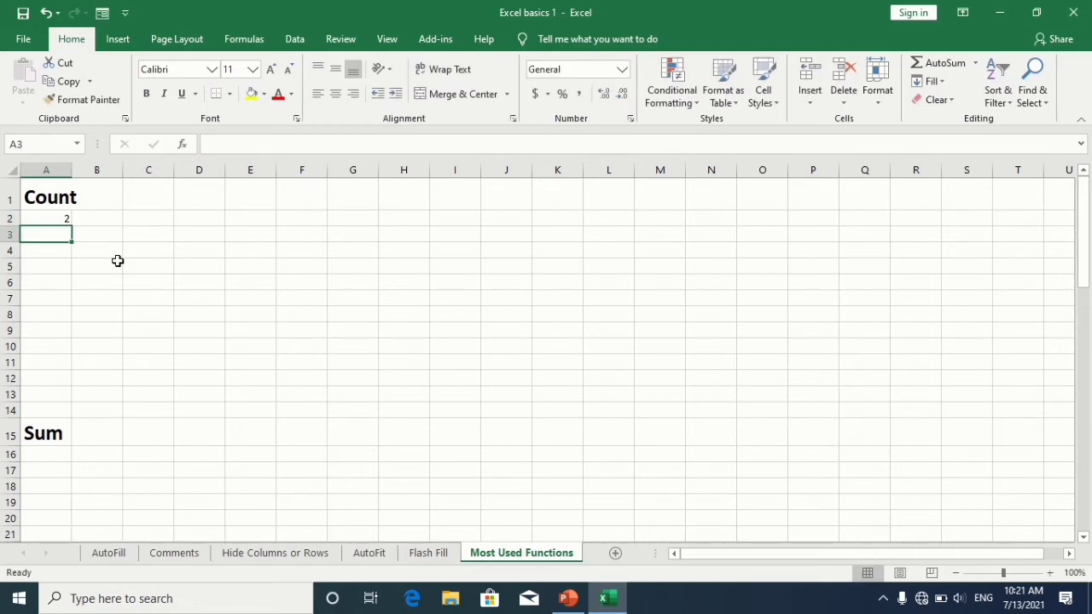
{"action": "type", "text": "sun"}
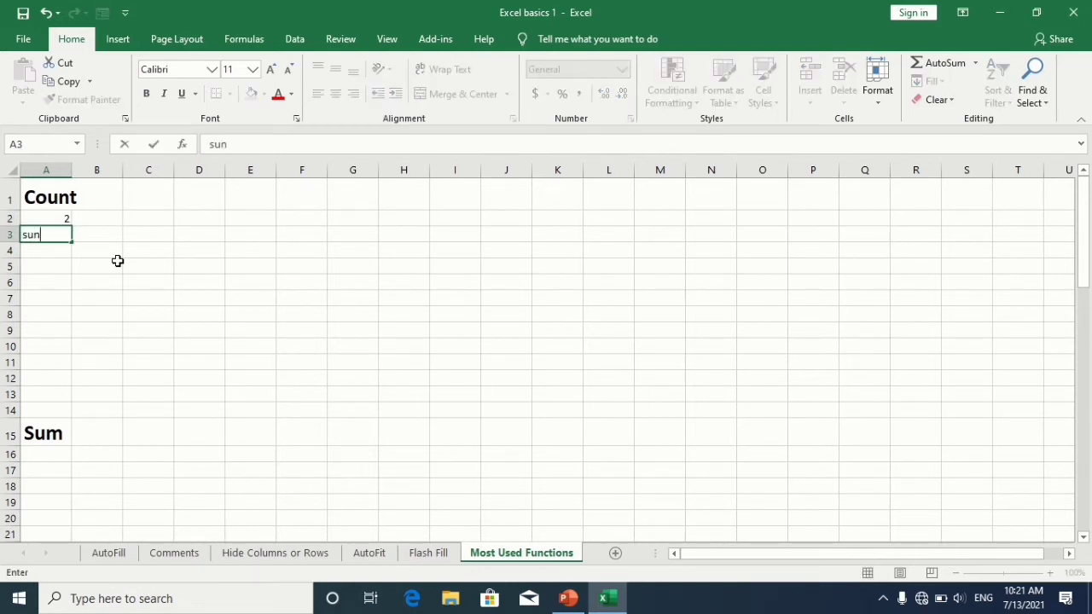
{"action": "key", "text": "Return"}
{"action": "type", "text": "moon"}
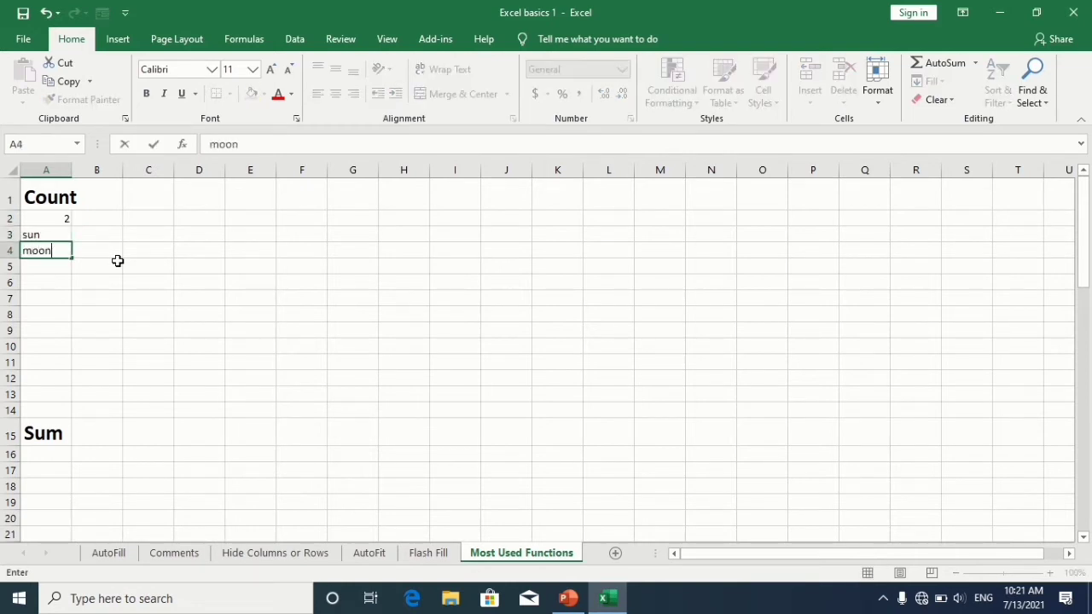
{"action": "key", "text": "Return"}
{"action": "type", "text": "7"}
{"action": "key", "text": "Return"}
{"action": "key", "text": "Return"}
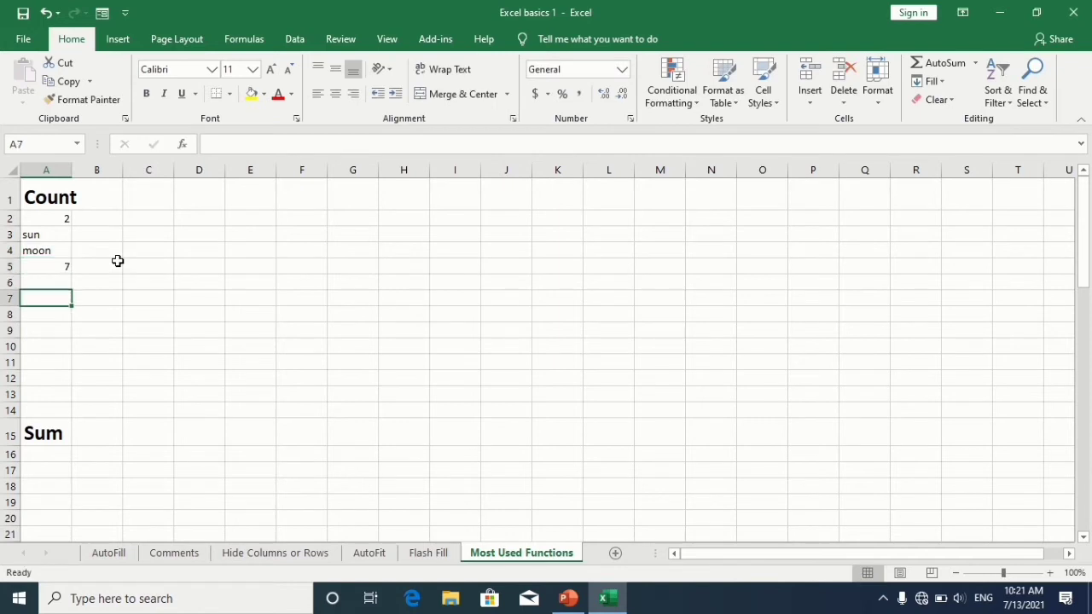
{"action": "type", "text": "9"}
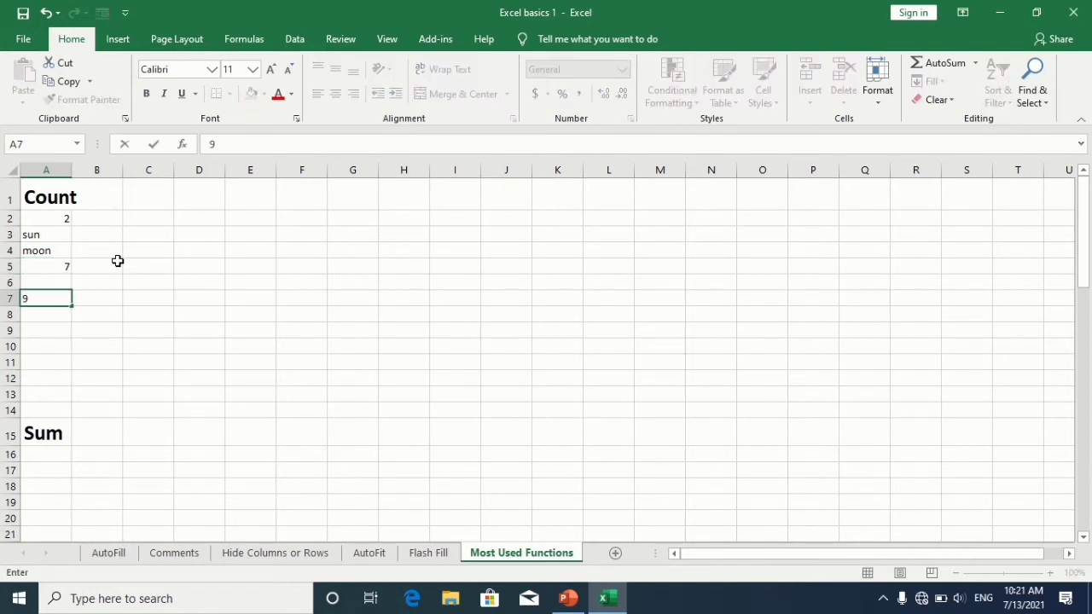
{"action": "key", "text": "Return"}
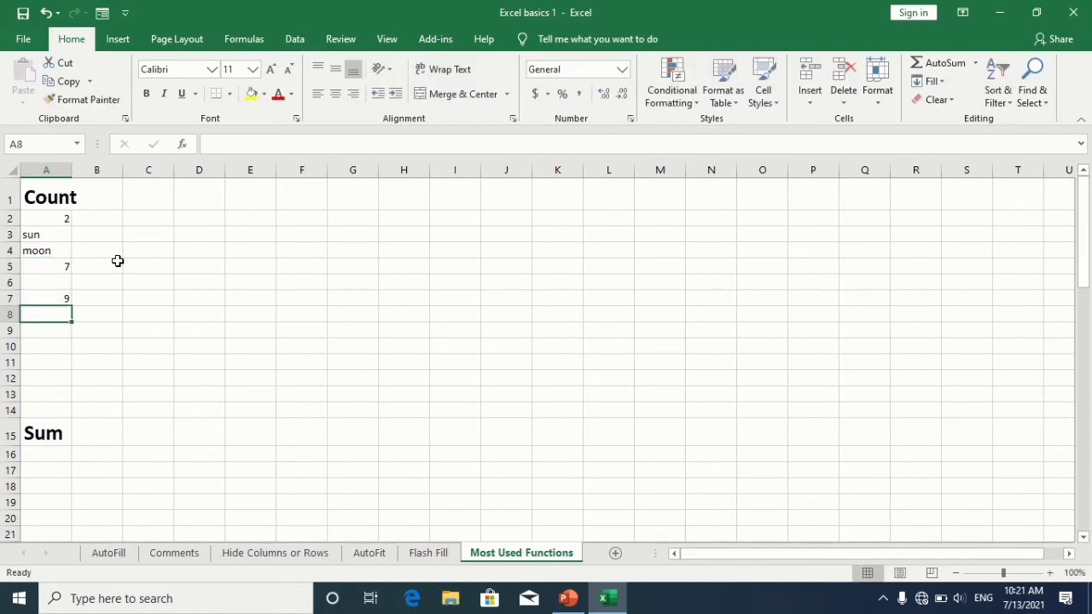
{"action": "type", "text": "5"}
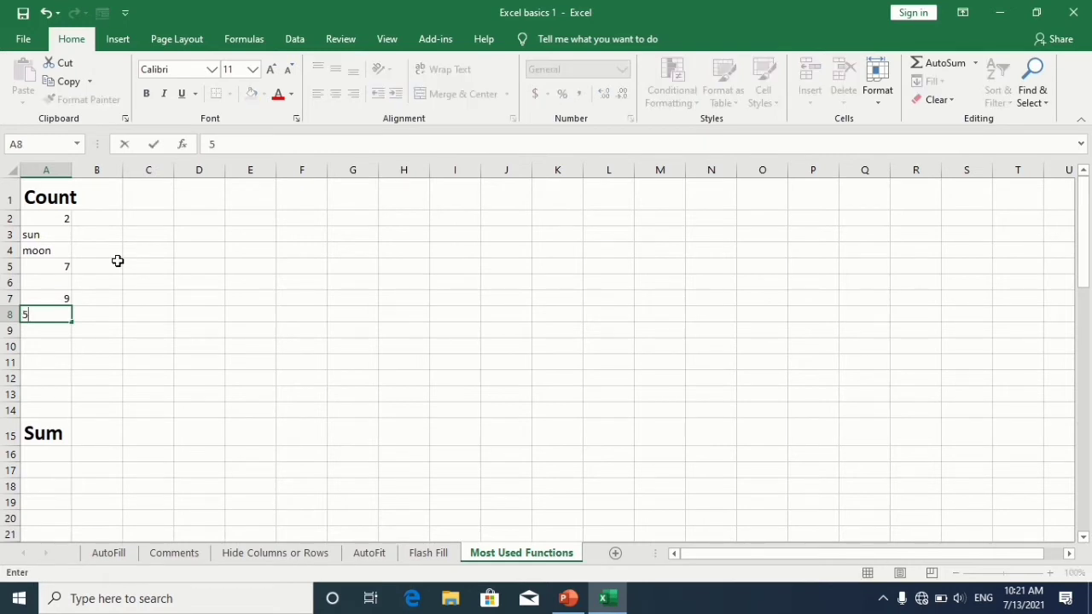
{"action": "key", "text": "Return"}
{"action": "key", "text": "Down"}
{"action": "key", "text": "Up"}
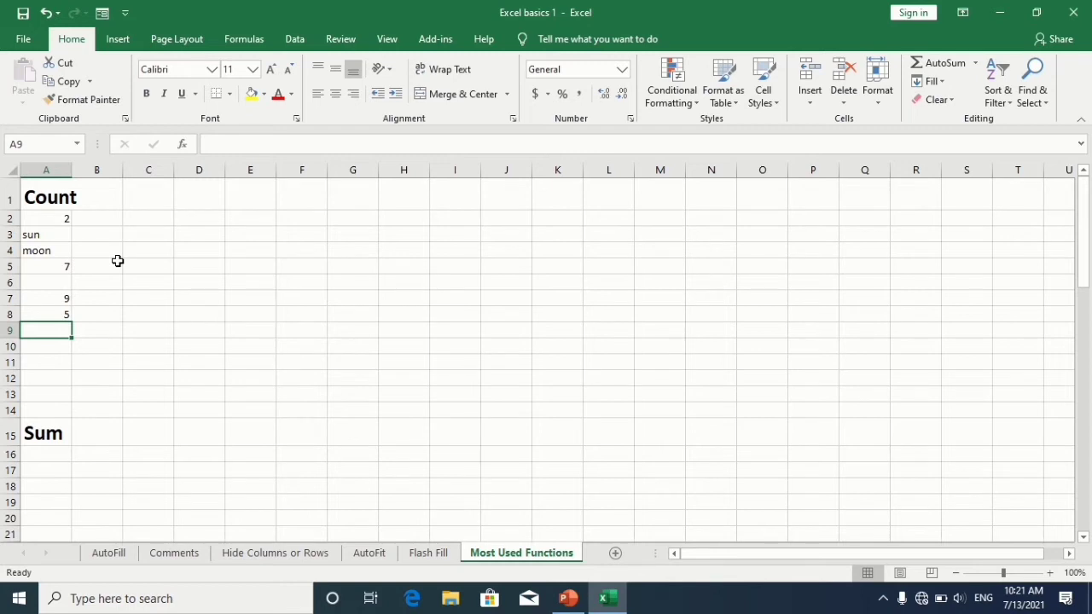
Step: In A9, enter a COUNT formula counting the numeric cells in A2:A8
{"action": "type", "text": "=coun"}
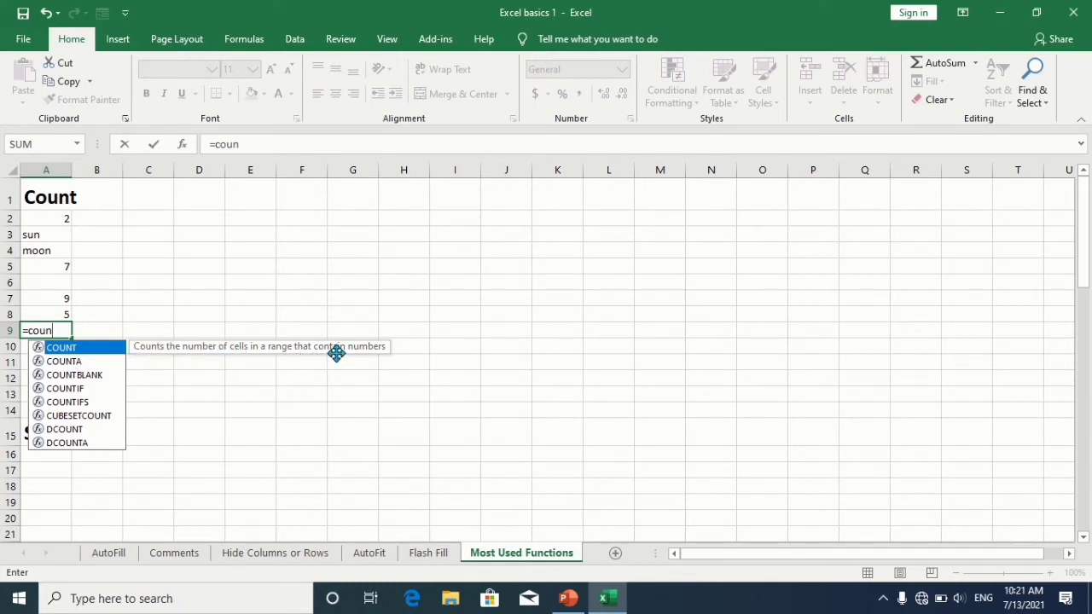
{"action": "double_click", "coordinate": [107, 348]}
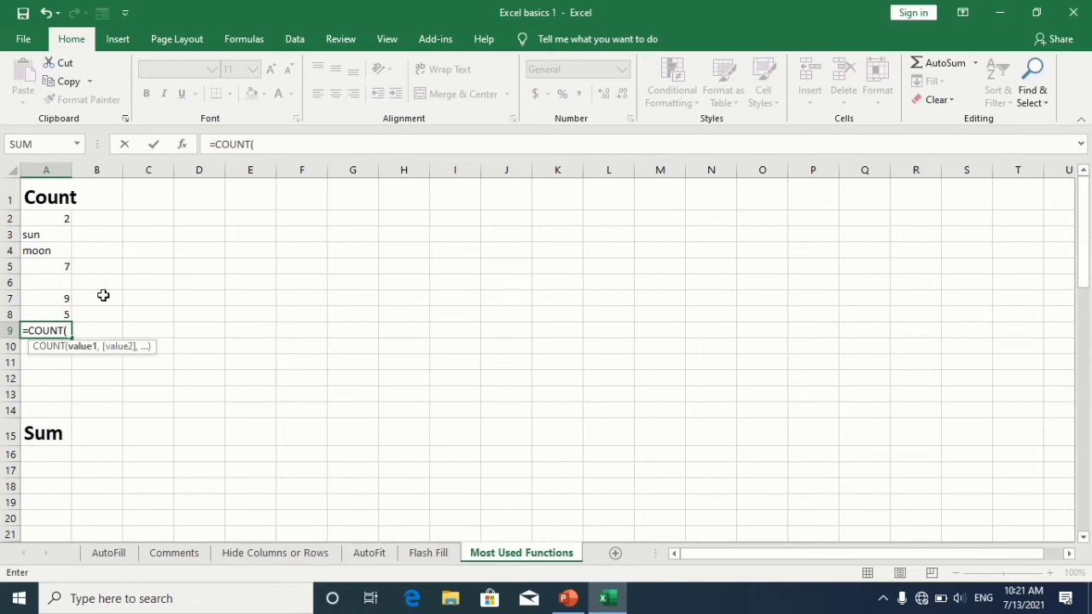
{"action": "left_click", "coordinate": [52, 215]}
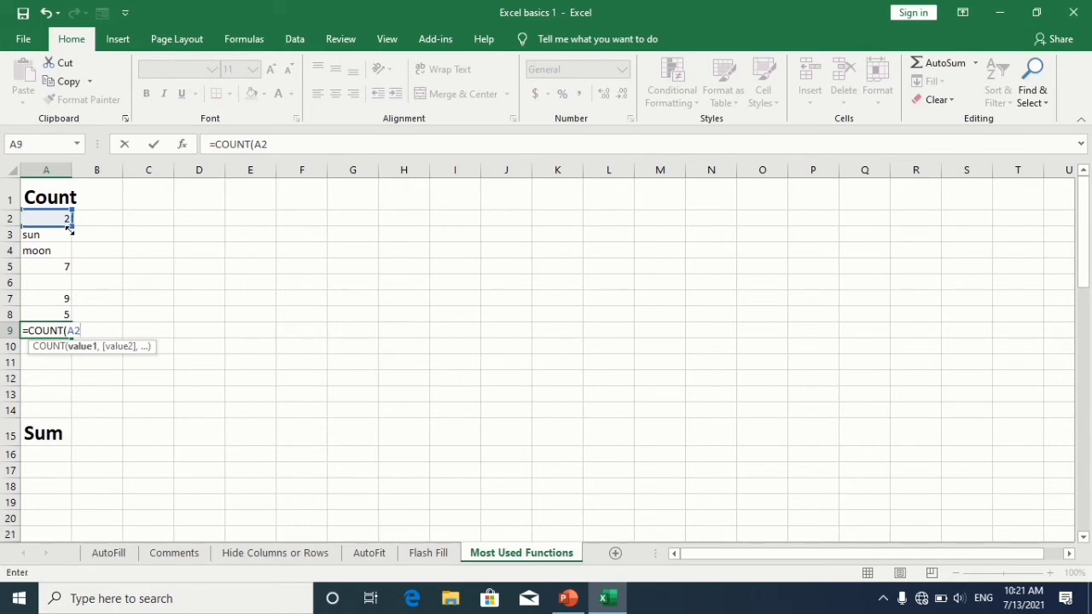
{"action": "left_click_drag", "start_coordinate": [69, 229], "coordinate": [72, 317]}
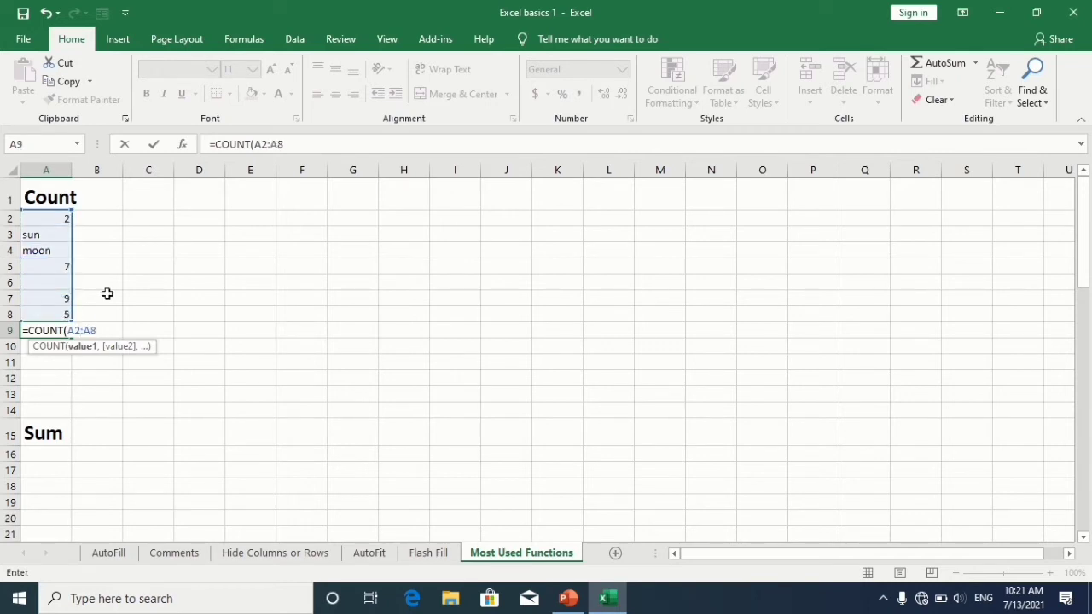
{"action": "type", "text": ")"}
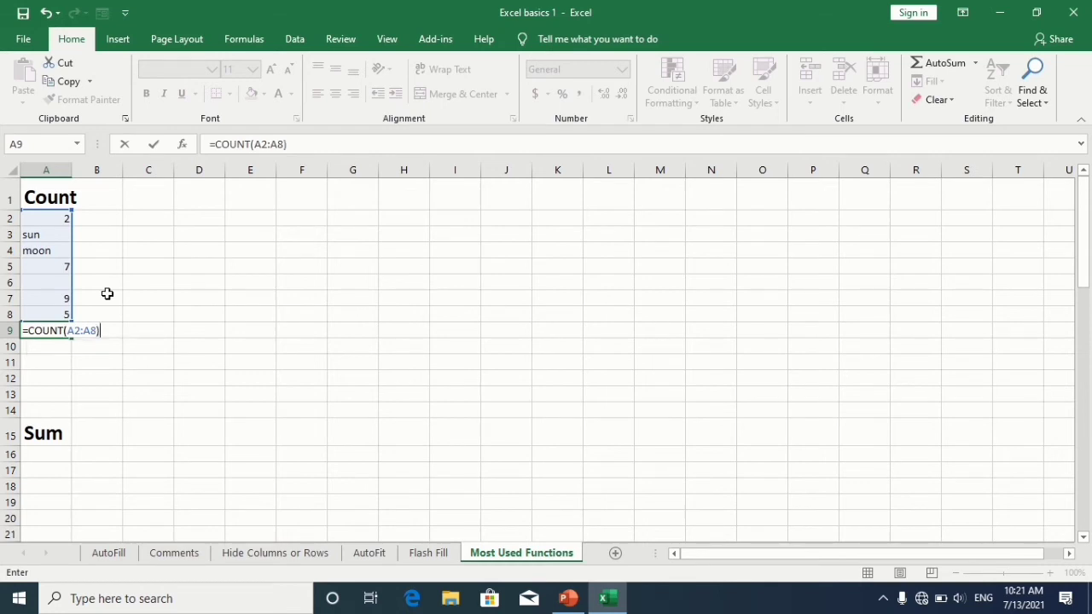
{"action": "key", "text": "Return"}
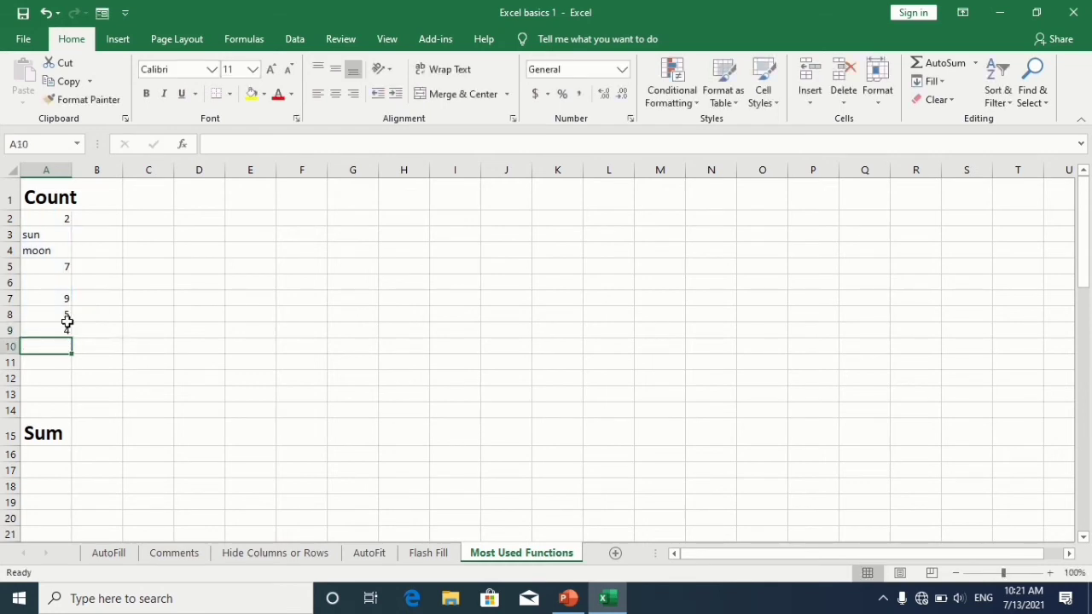
{"action": "left_click", "coordinate": [56, 332]}
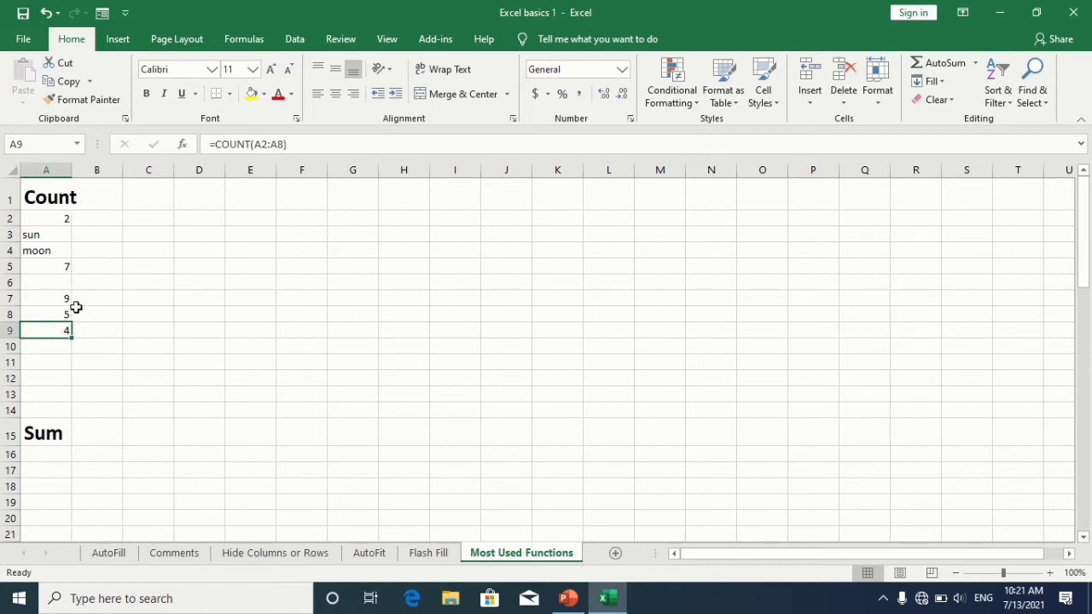
Step: Under the Sum heading, enter 10, 2, 10, 10 and 2979 in A16 through A20
{"action": "left_click", "coordinate": [45, 467]}
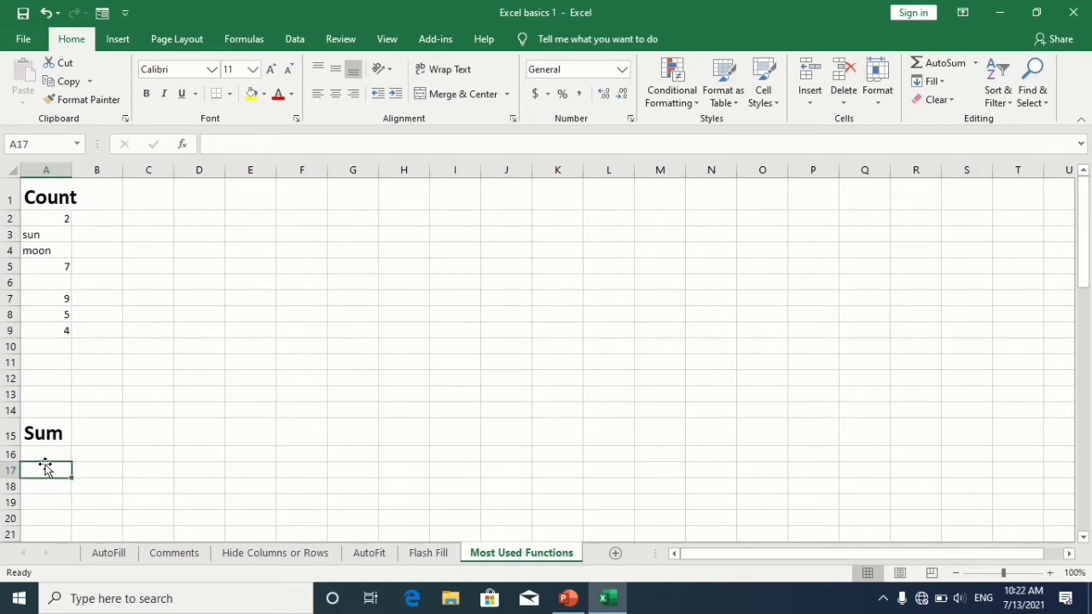
{"action": "left_click", "coordinate": [50, 454]}
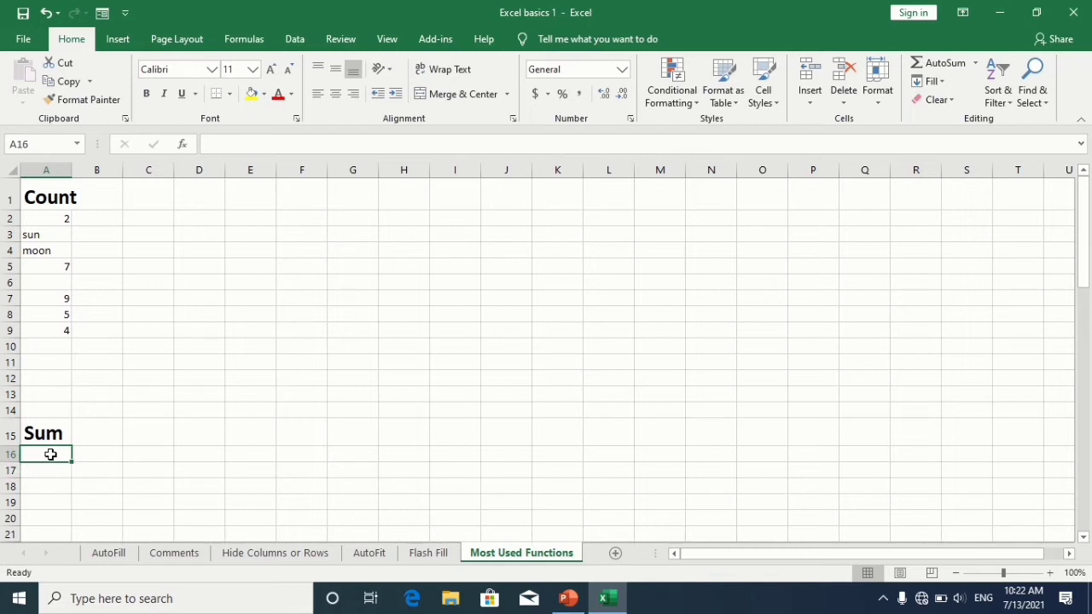
{"action": "type", "text": "10"}
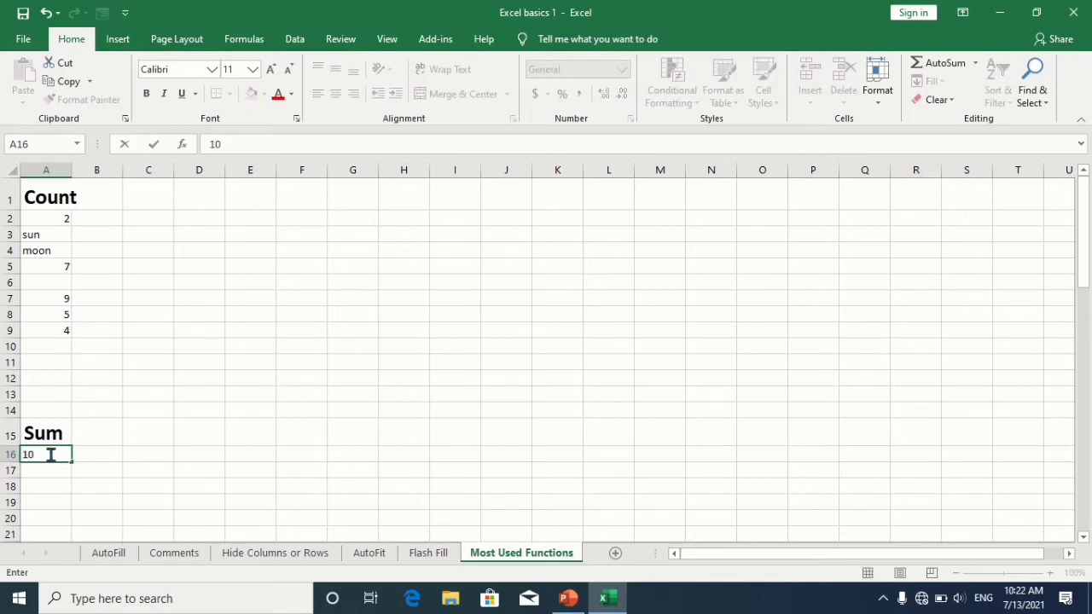
{"action": "key", "text": "Return"}
{"action": "type", "text": "2"}
{"action": "key", "text": "Return"}
{"action": "type", "text": "10"}
{"action": "key", "text": "Return"}
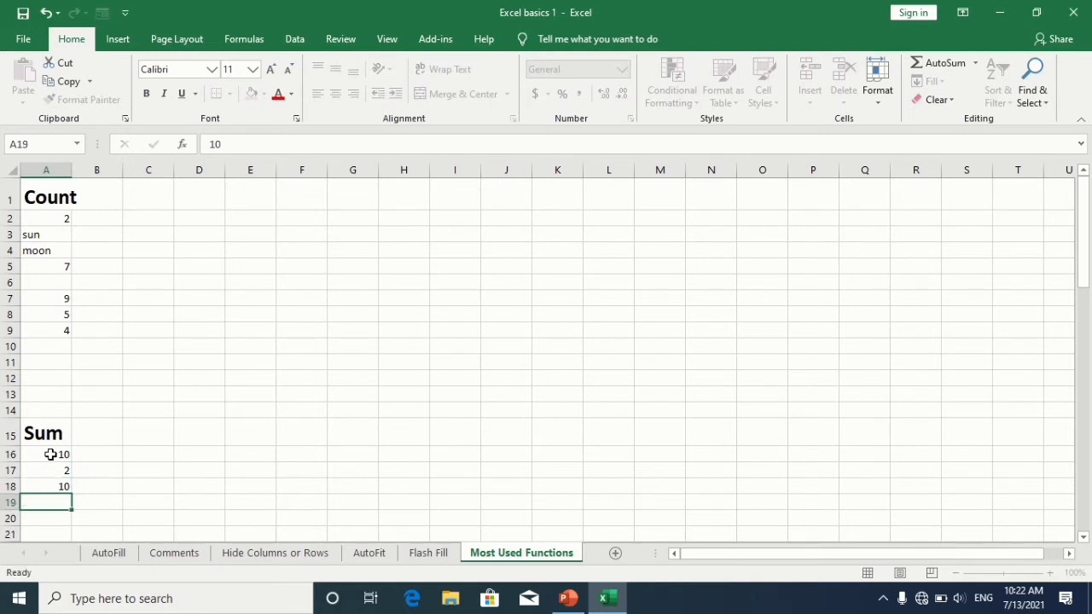
{"action": "type", "text": "10"}
{"action": "key", "text": "Return"}
{"action": "type", "text": "2979"}
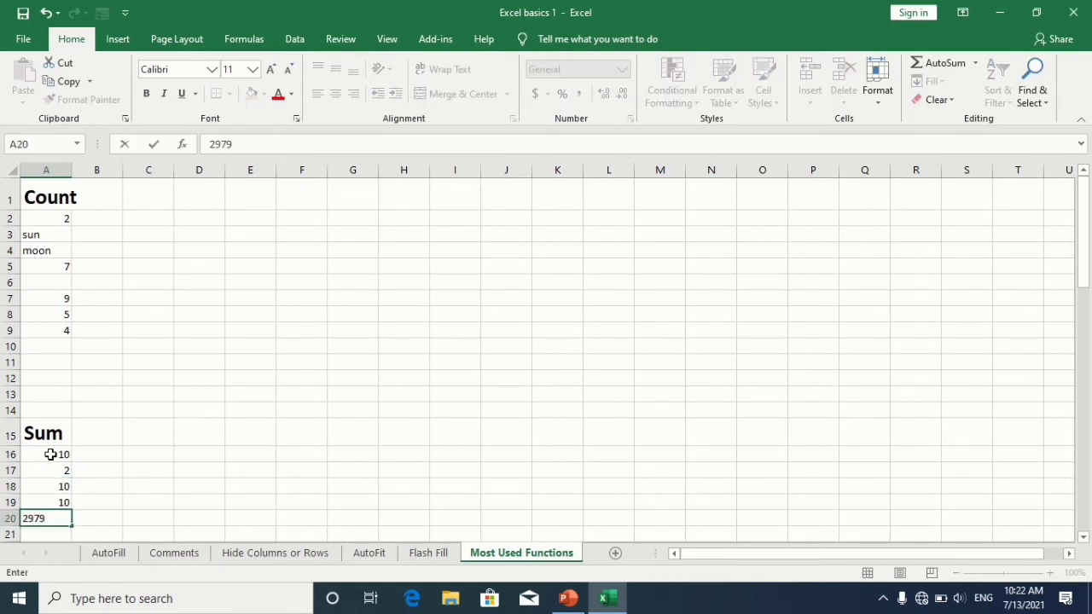
{"action": "key", "text": "Return"}
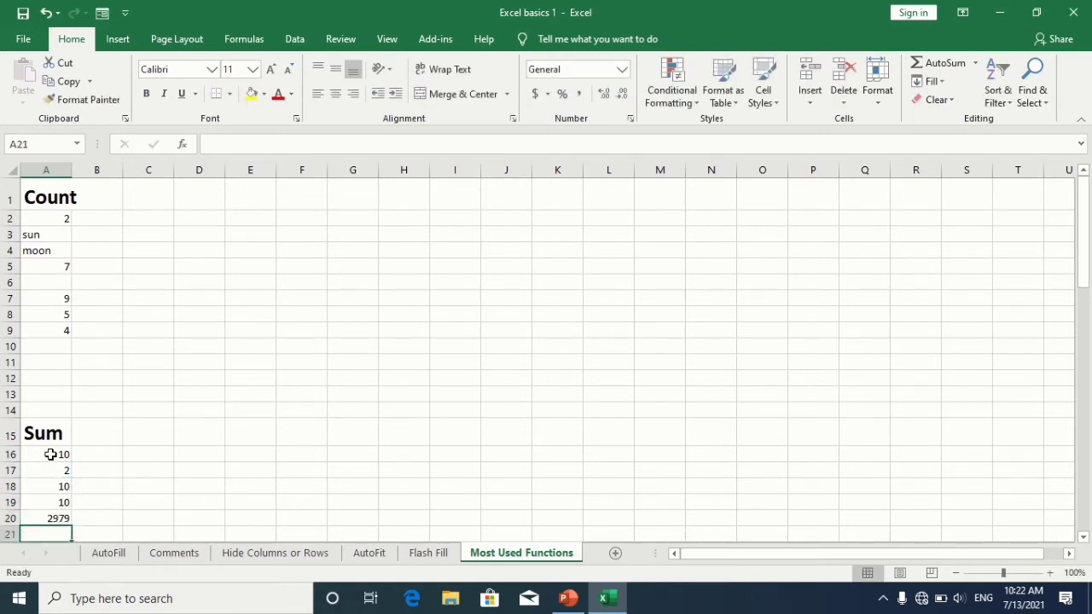
Step: In A21, enter a SUM formula adding the numbers in A16:A20
{"action": "type", "text": "=sum"}
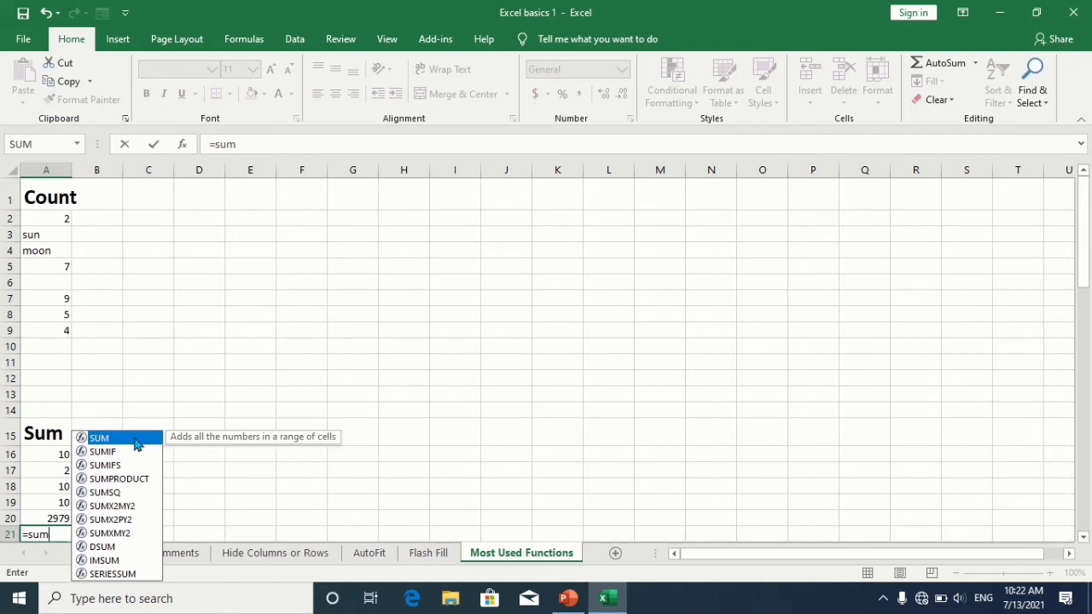
{"action": "double_click", "coordinate": [134, 437]}
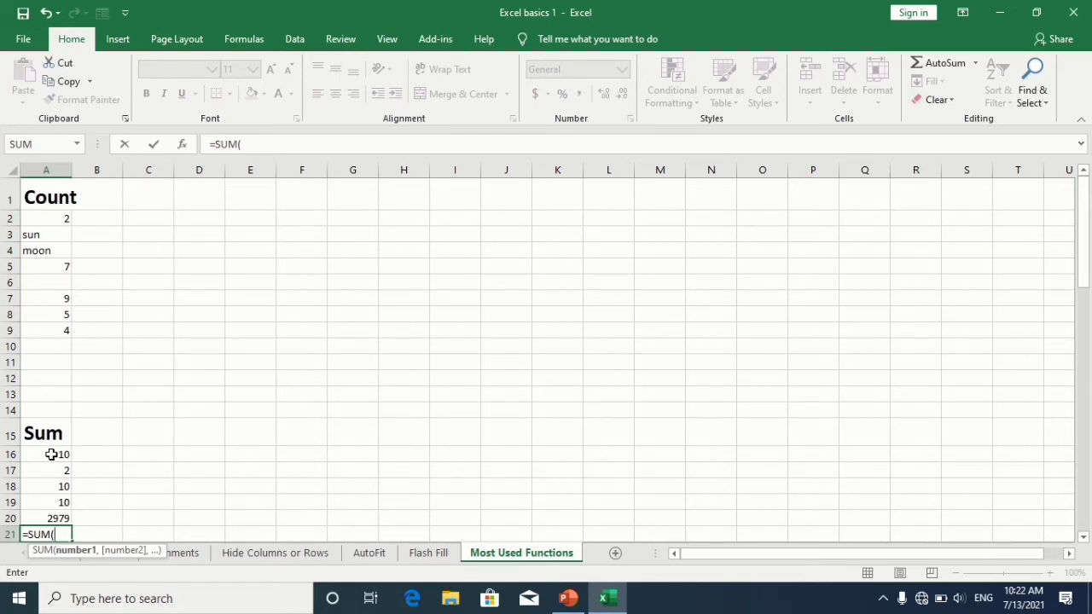
{"action": "left_click_drag", "start_coordinate": [49, 454], "coordinate": [59, 515]}
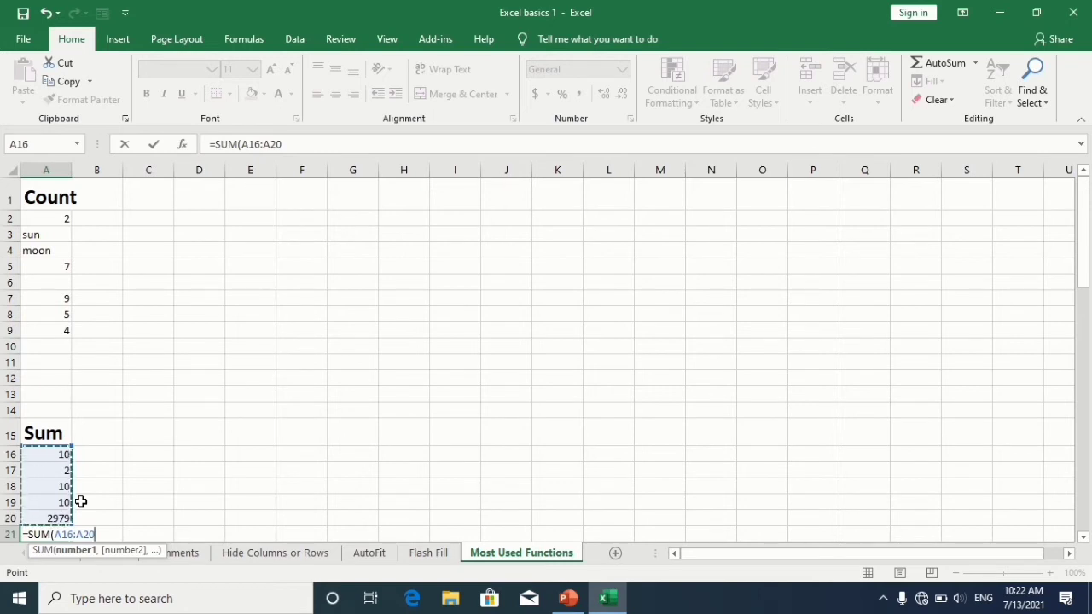
{"action": "type", "text": ")"}
{"action": "key", "text": "Return"}
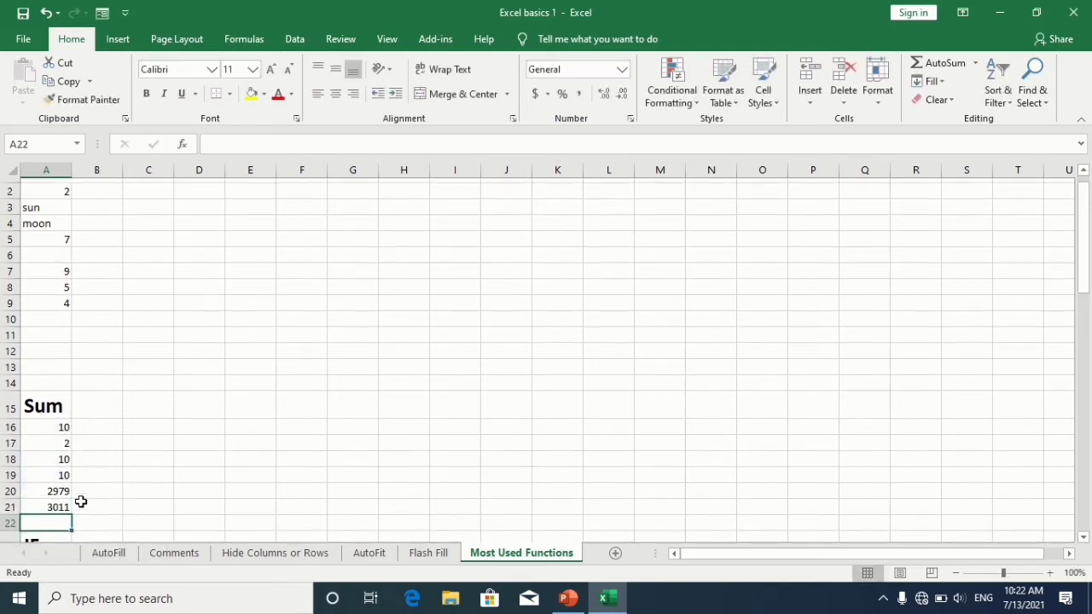
{"action": "left_click", "coordinate": [38, 503]}
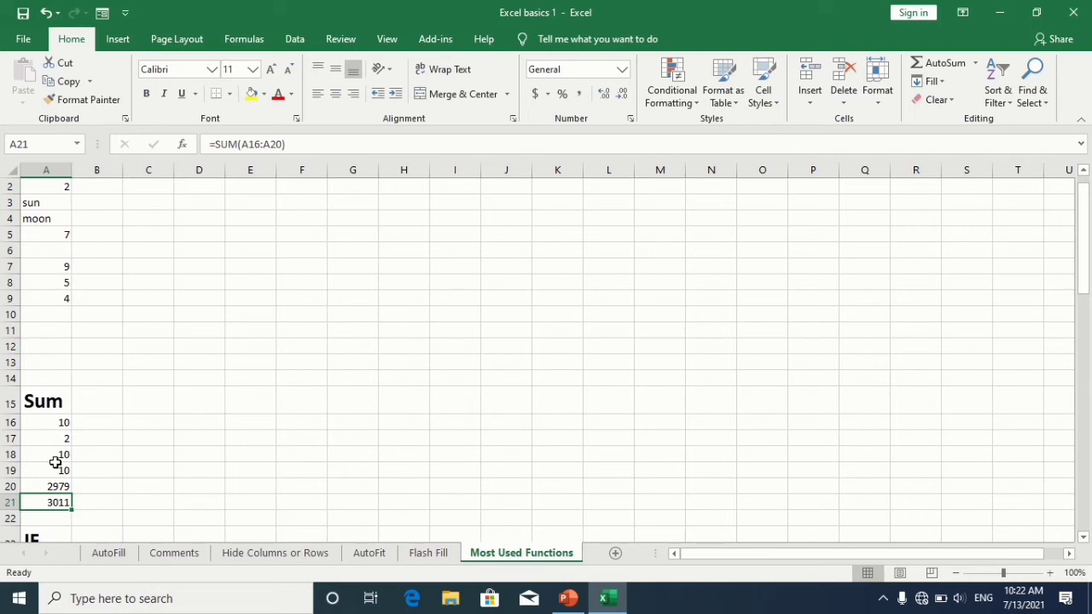
Step: In C25 under Result, enter an IF formula returning "pass" when B25 is at least 50, otherwise "faill"
{"action": "key", "text": "Down"}
{"action": "key", "text": "Down"}
{"action": "key", "text": "Down"}
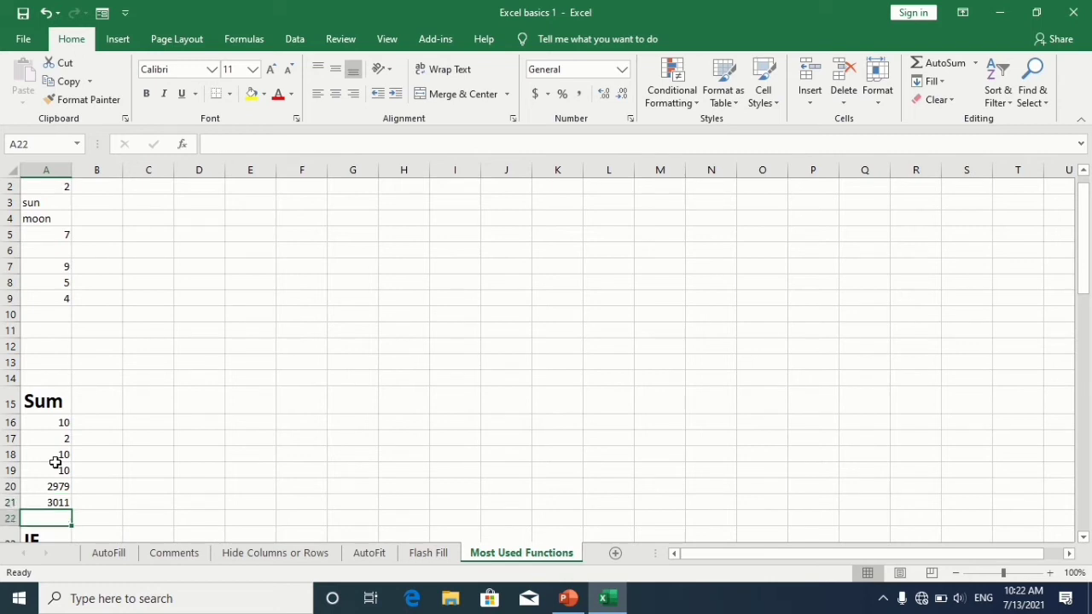
{"action": "key", "text": "Down"}
{"action": "key", "text": "Down"}
{"action": "key", "text": "Down"}
{"action": "key", "text": "Down"}
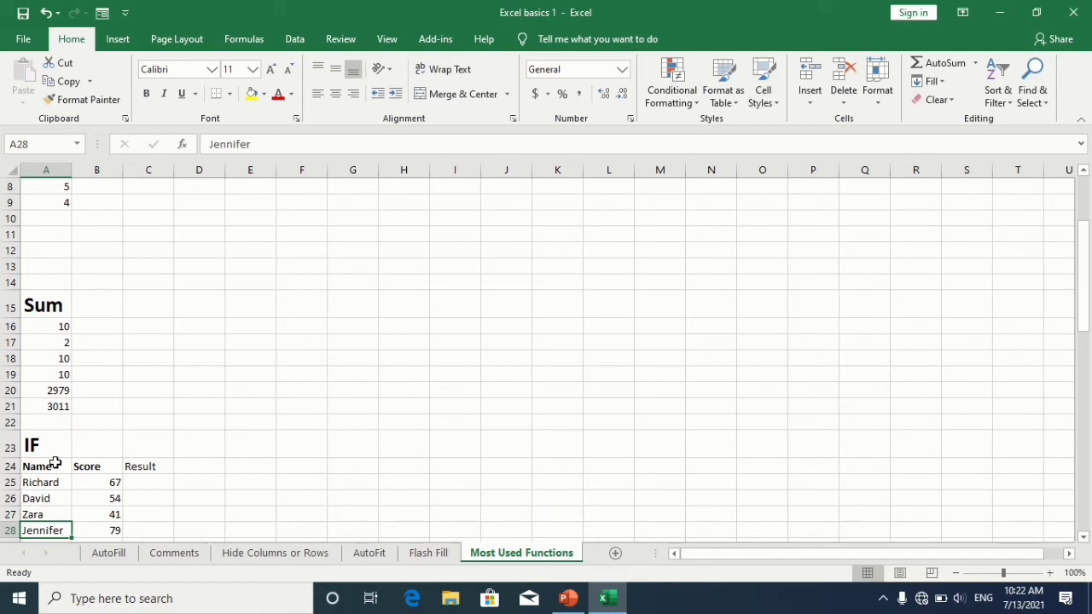
{"action": "key", "text": "Down"}
{"action": "key", "text": "Right"}
{"action": "key", "text": "Right"}
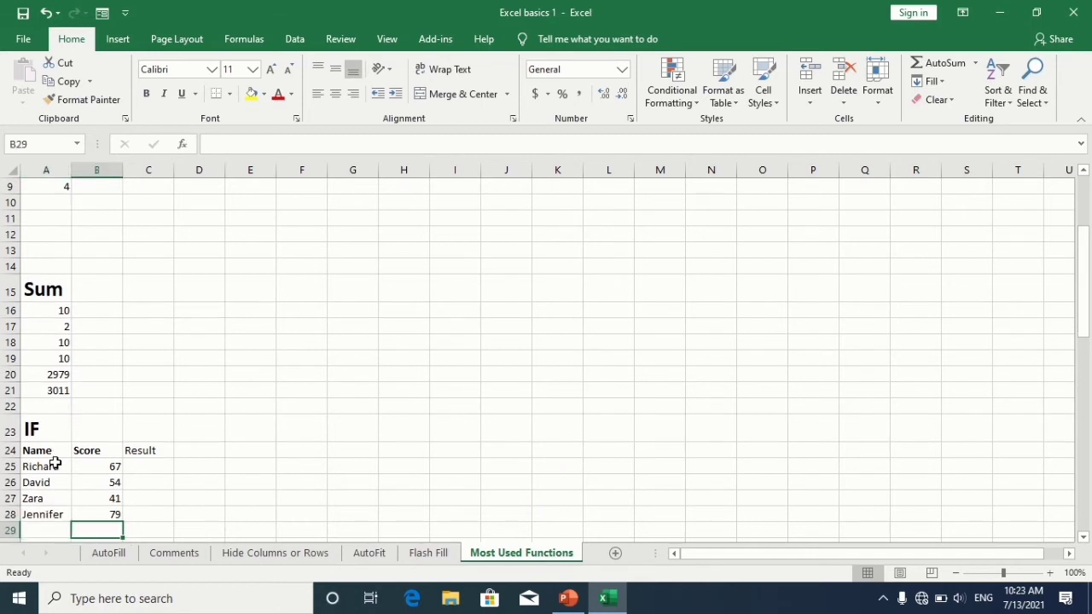
{"action": "key", "text": "Up"}
{"action": "key", "text": "Up"}
{"action": "key", "text": "Up"}
{"action": "key", "text": "Up"}
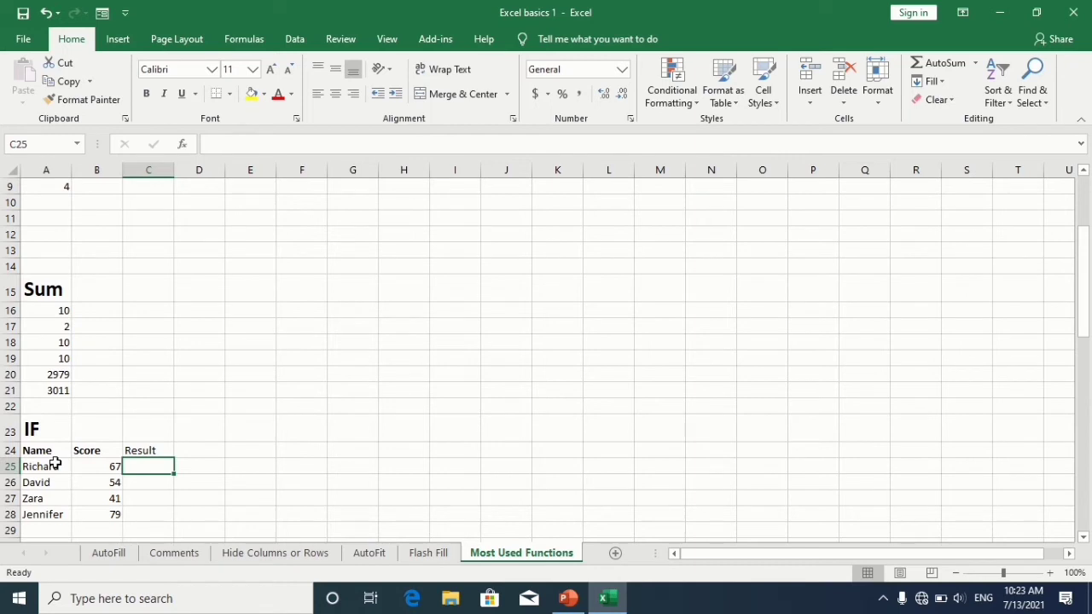
{"action": "type", "text": "=if"}
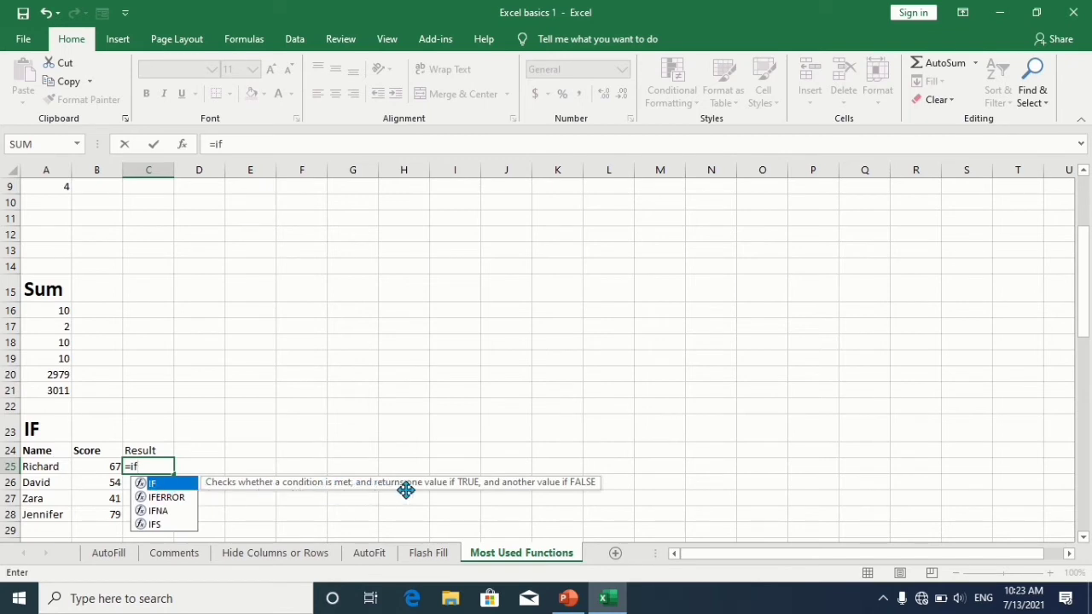
{"action": "key", "text": "Tab"}
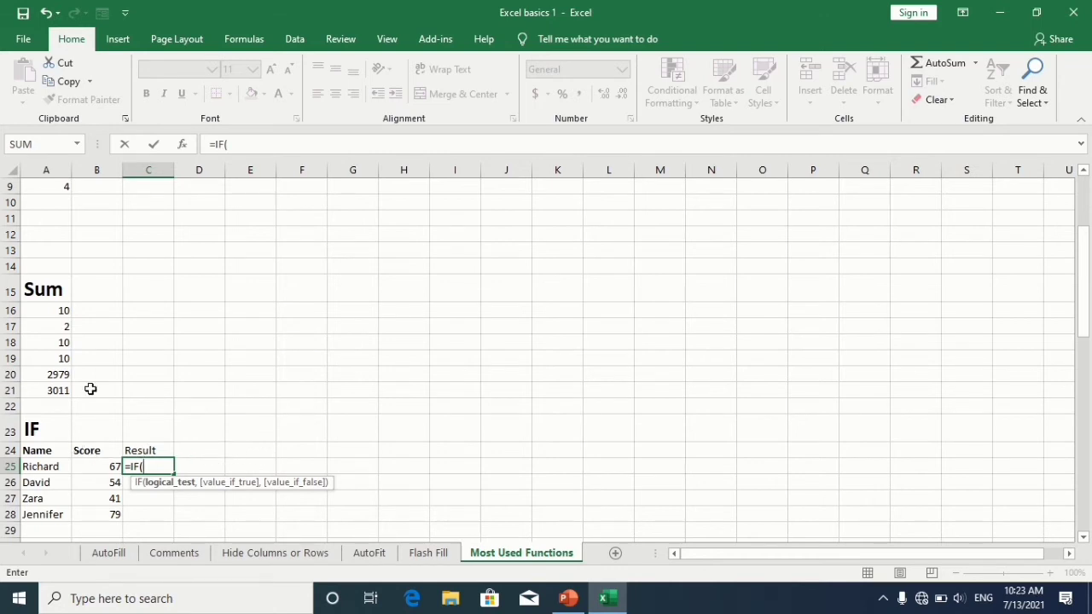
{"action": "left_click", "coordinate": [80, 466]}
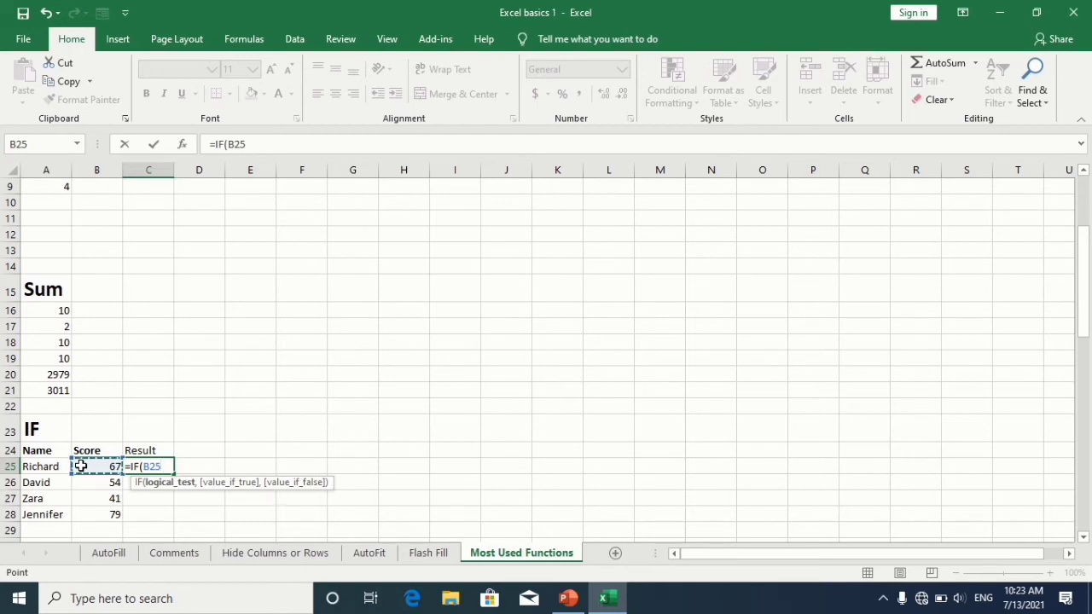
{"action": "type", "text": ">"}
{"action": "type", "text": "="}
{"action": "type", "text": "60"}
{"action": "key", "text": "BackSpace"}
{"action": "key", "text": "BackSpace"}
{"action": "type", "text": "50,"}
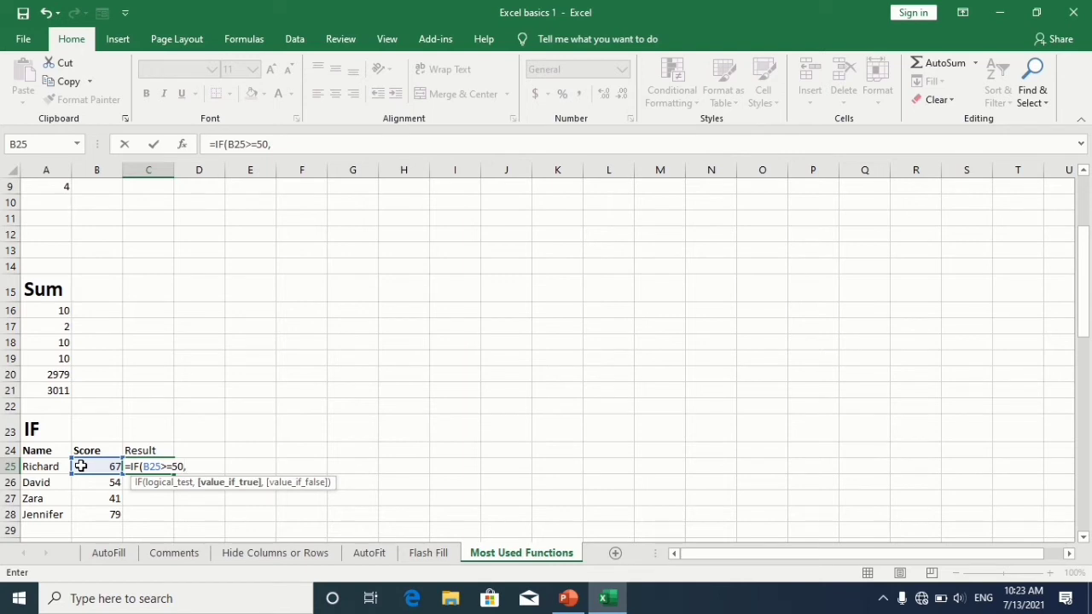
{"action": "type", "text": "\"pass\")"}
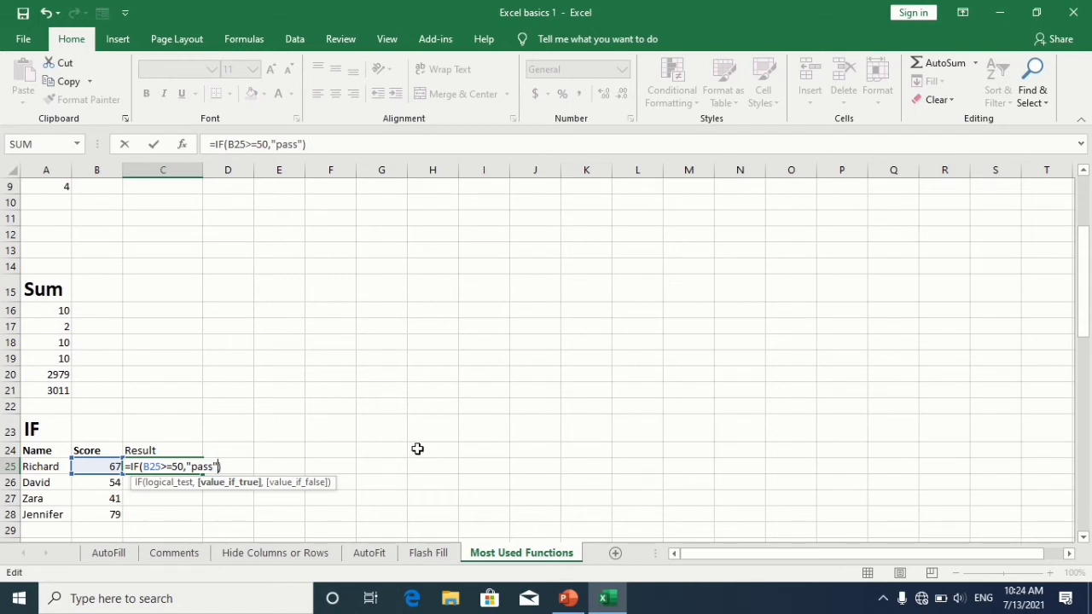
{"action": "type", "text": ","}
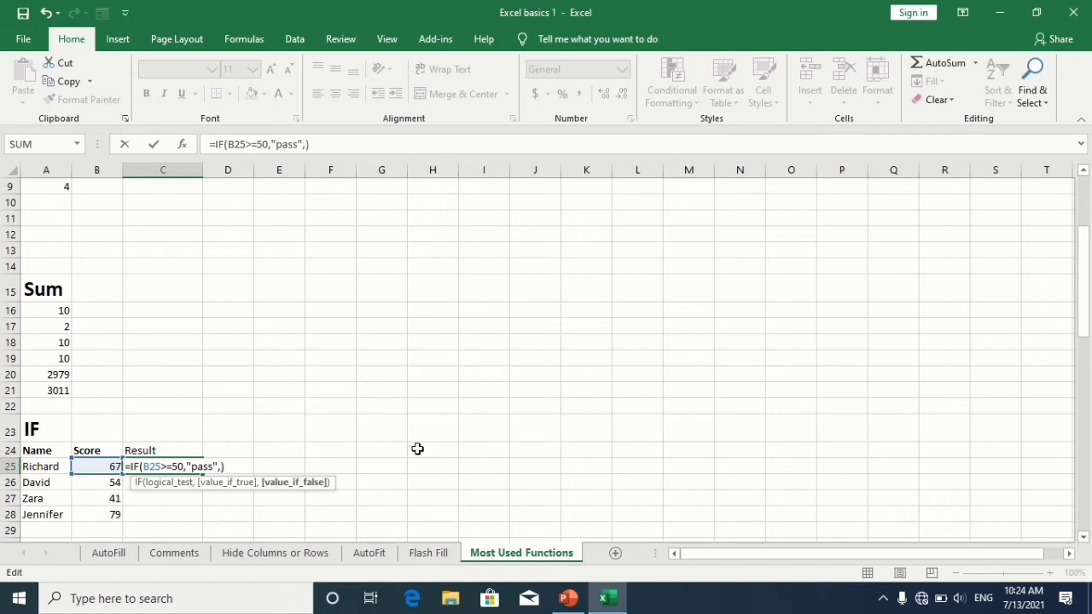
{"action": "type", "text": "\""}
{"action": "type", "text": "\""}
{"action": "type", "text": "faill"}
{"action": "key", "text": "Return"}
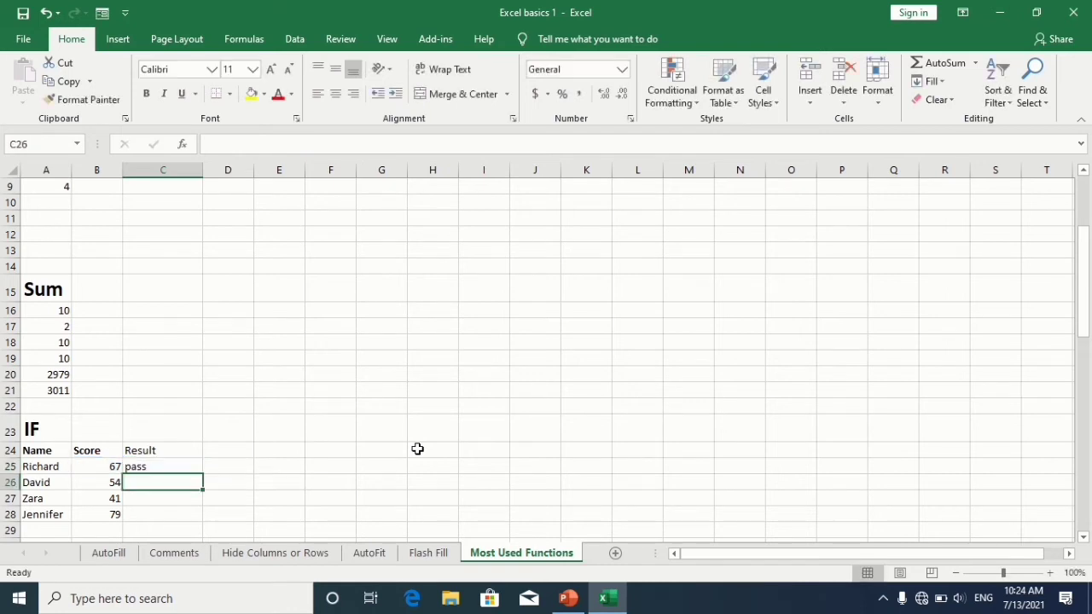
Step: Fill the IF formula down from C25 through C28 for the other scores
{"action": "left_click", "coordinate": [182, 468]}
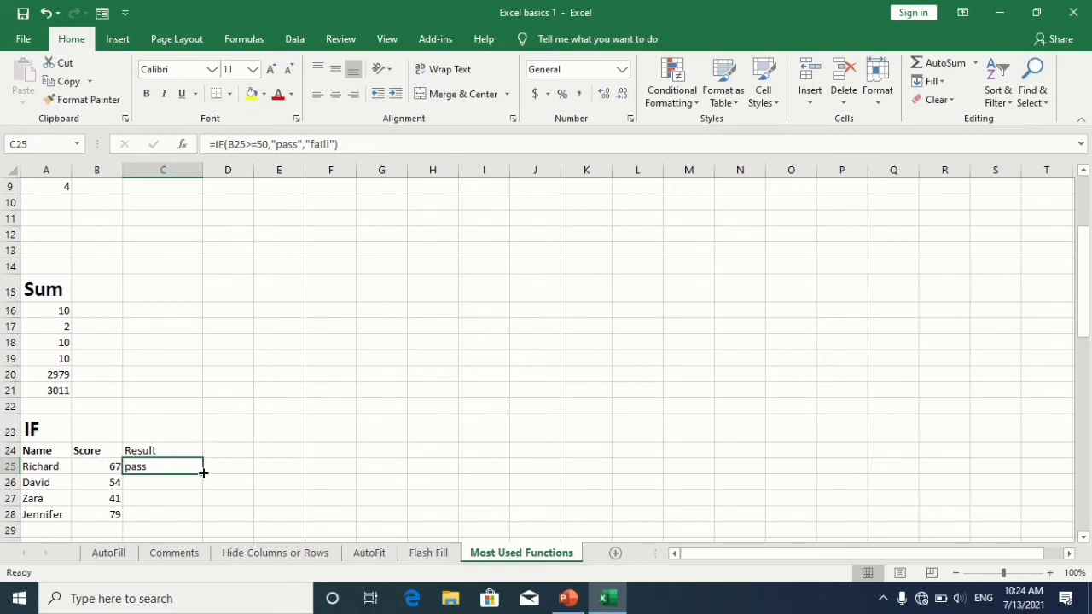
{"action": "left_click_drag", "start_coordinate": [202, 474], "coordinate": [203, 517]}
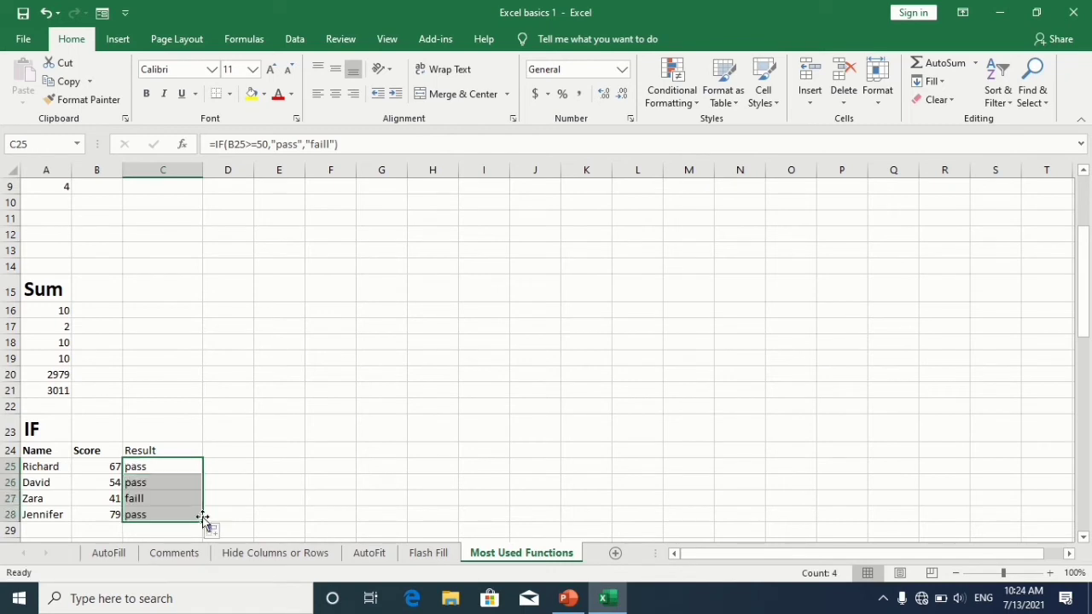
{"action": "left_click", "coordinate": [154, 499]}
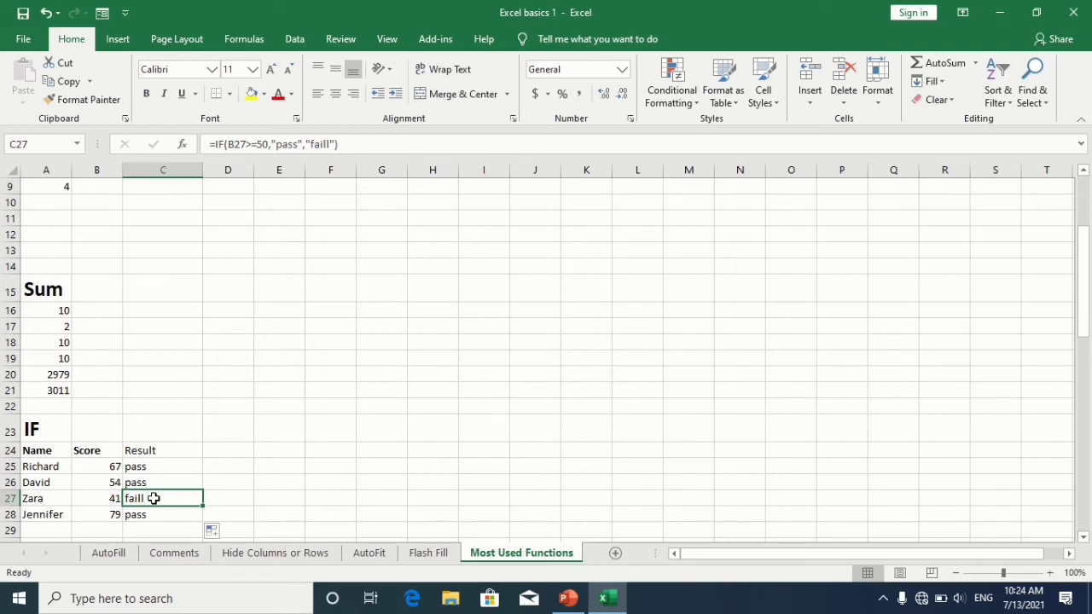
Step: In A36 under the MIN heading, enter a MIN formula over A32:A35
{"action": "key", "text": "Down"}
{"action": "key", "text": "Down"}
{"action": "key", "text": "Down"}
{"action": "key", "text": "Down"}
{"action": "key", "text": "Down"}
{"action": "key", "text": "Down"}
{"action": "key", "text": "Down"}
{"action": "key", "text": "Down"}
{"action": "key", "text": "Down"}
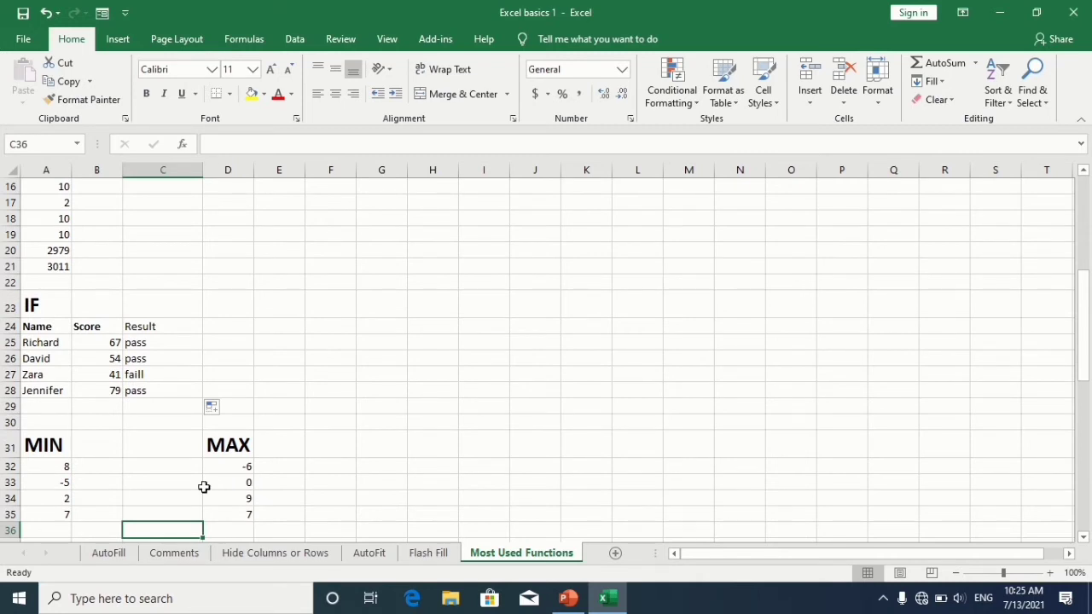
{"action": "left_click", "coordinate": [53, 528]}
{"action": "type", "text": "="}
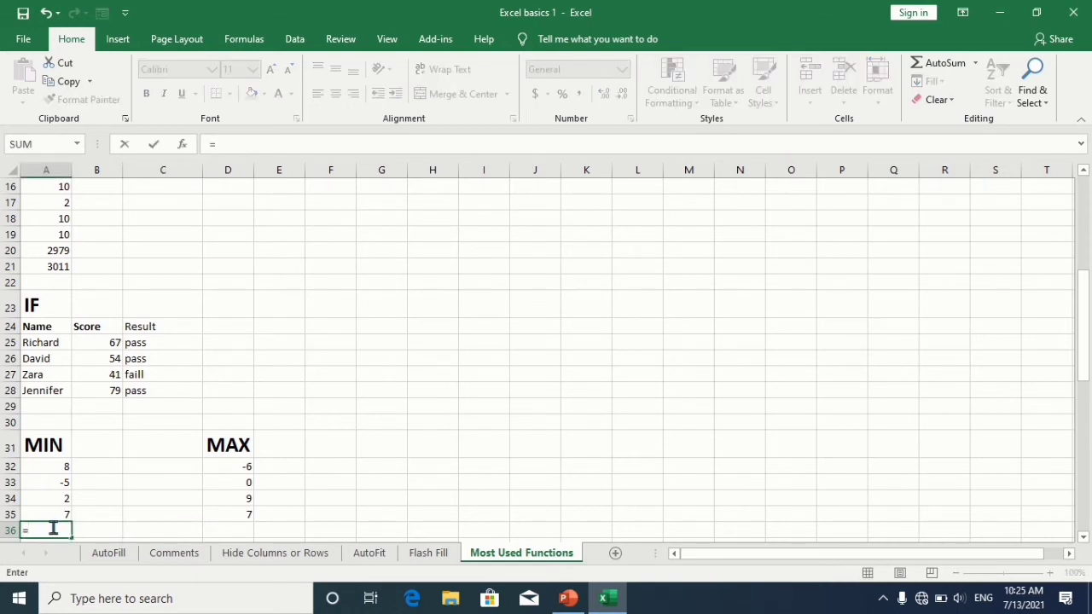
{"action": "type", "text": "min"}
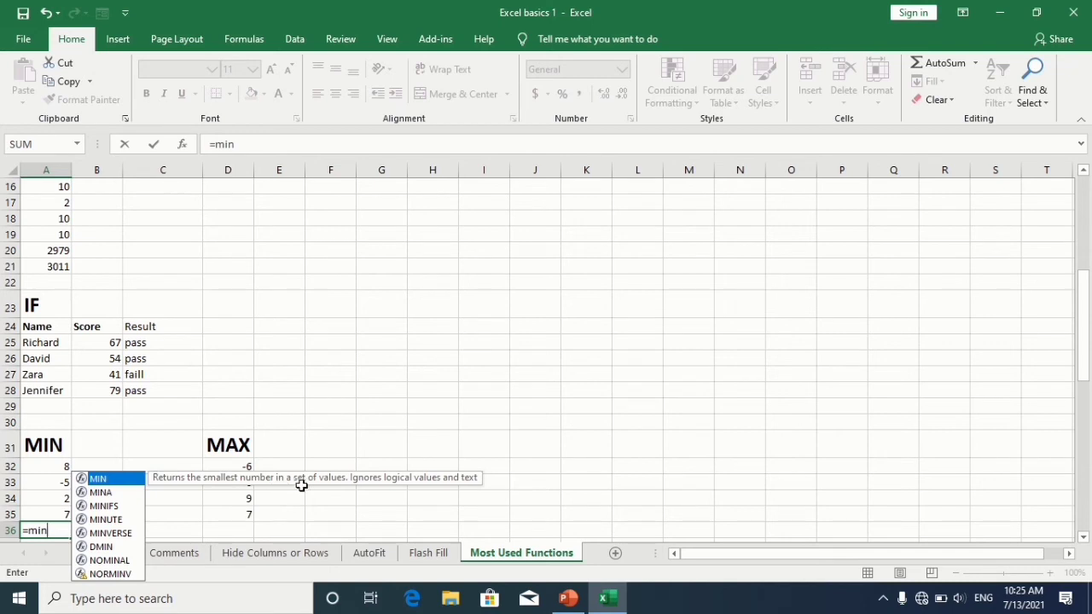
{"action": "double_click", "coordinate": [126, 479]}
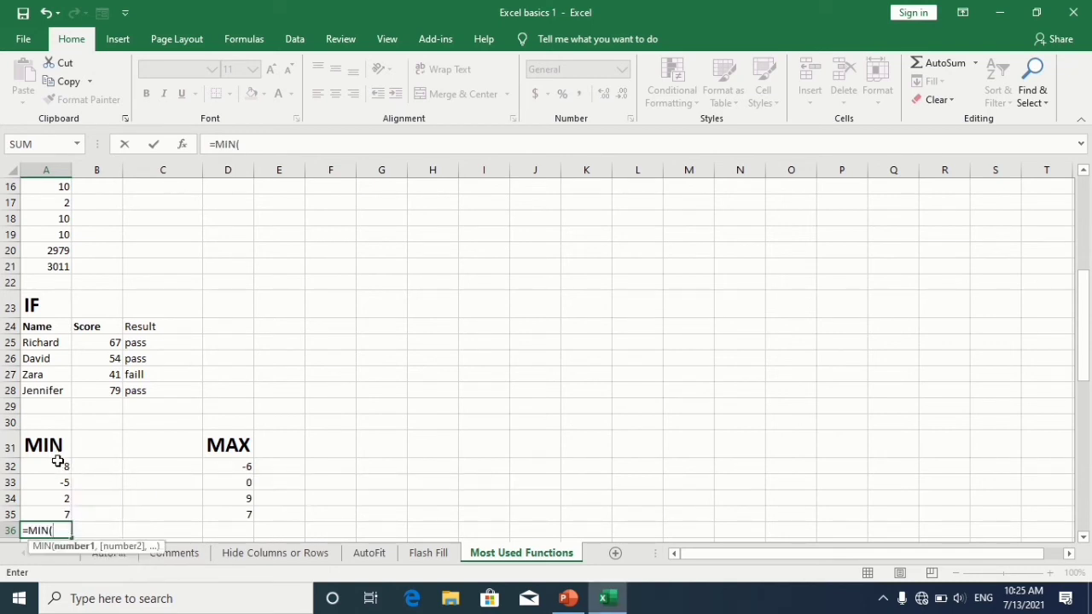
{"action": "left_click_drag", "start_coordinate": [58, 462], "coordinate": [68, 515]}
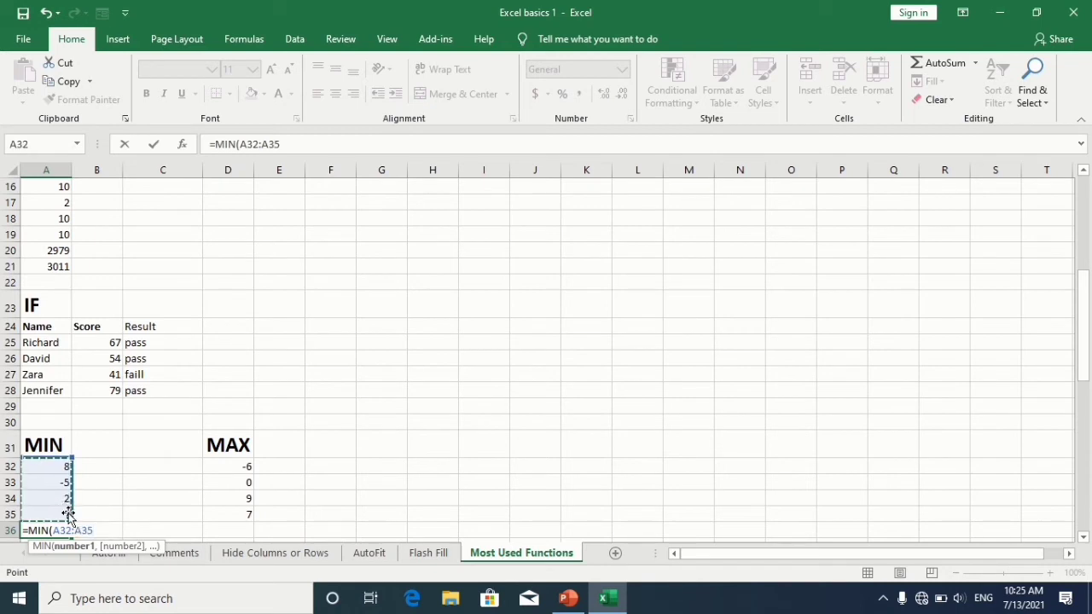
{"action": "type", "text": ")"}
{"action": "key", "text": "Return"}
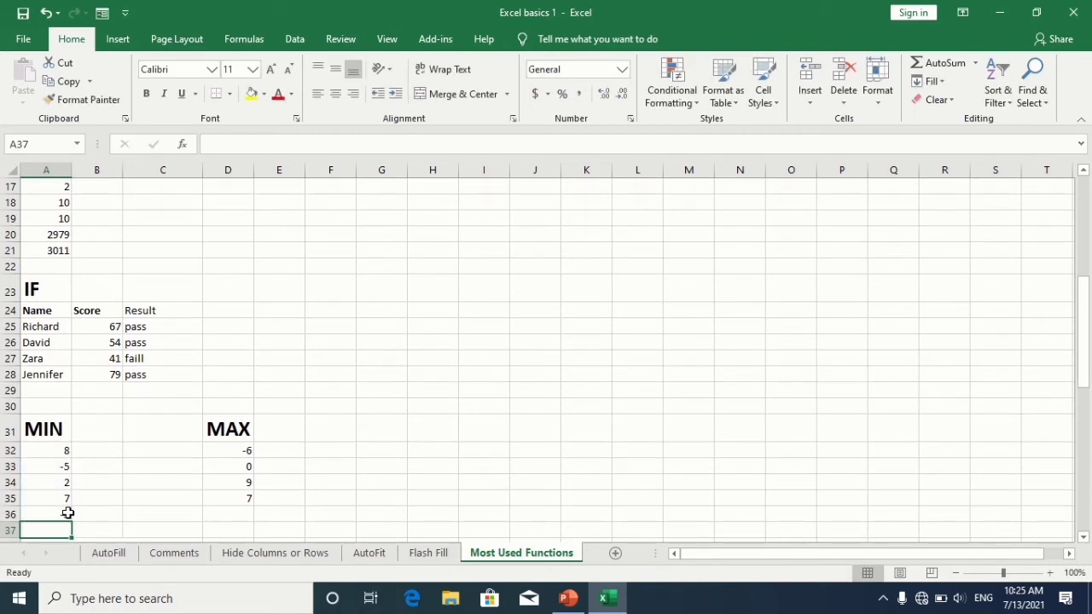
{"action": "left_click", "coordinate": [55, 514]}
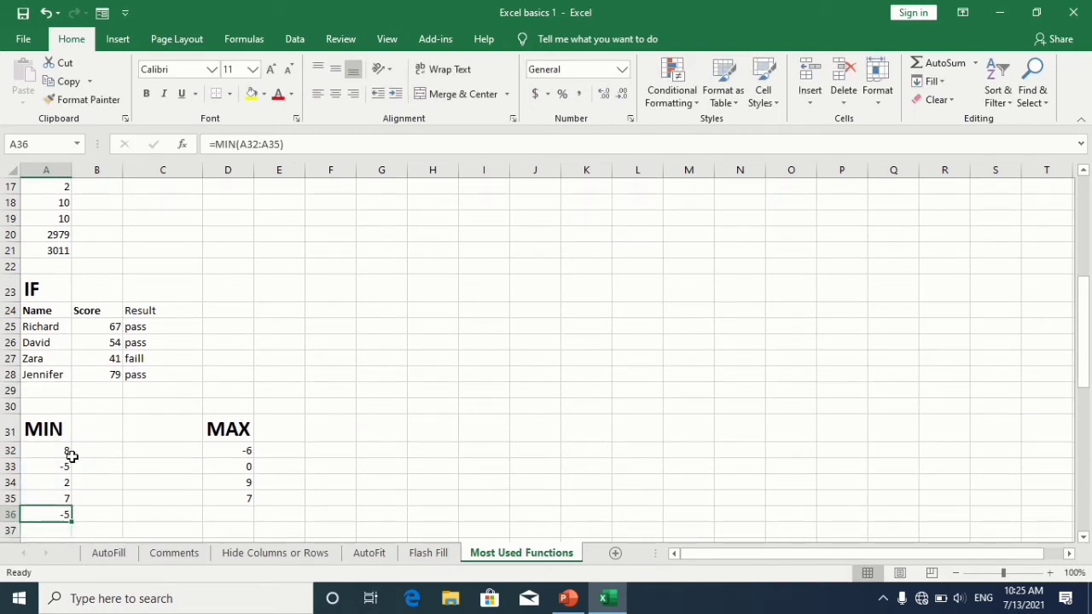
Step: In D36 under the MAX heading, enter a MAX formula over D32:D35
{"action": "left_click", "coordinate": [243, 510]}
{"action": "type", "text": "=max"}
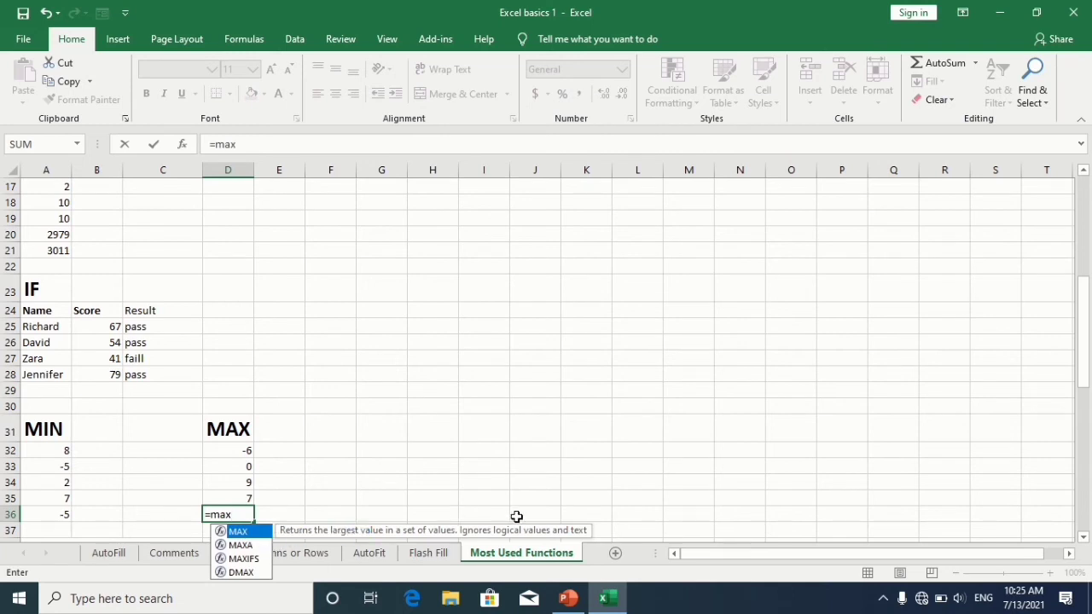
{"action": "double_click", "coordinate": [244, 532]}
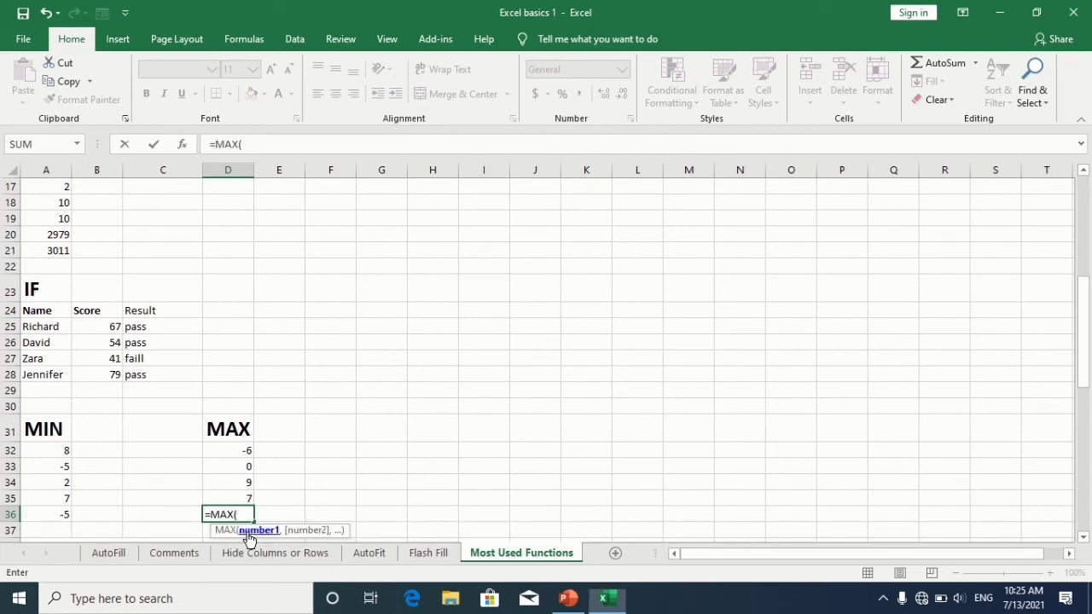
{"action": "left_click_drag", "start_coordinate": [231, 450], "coordinate": [238, 497]}
{"action": "type", "text": ")"}
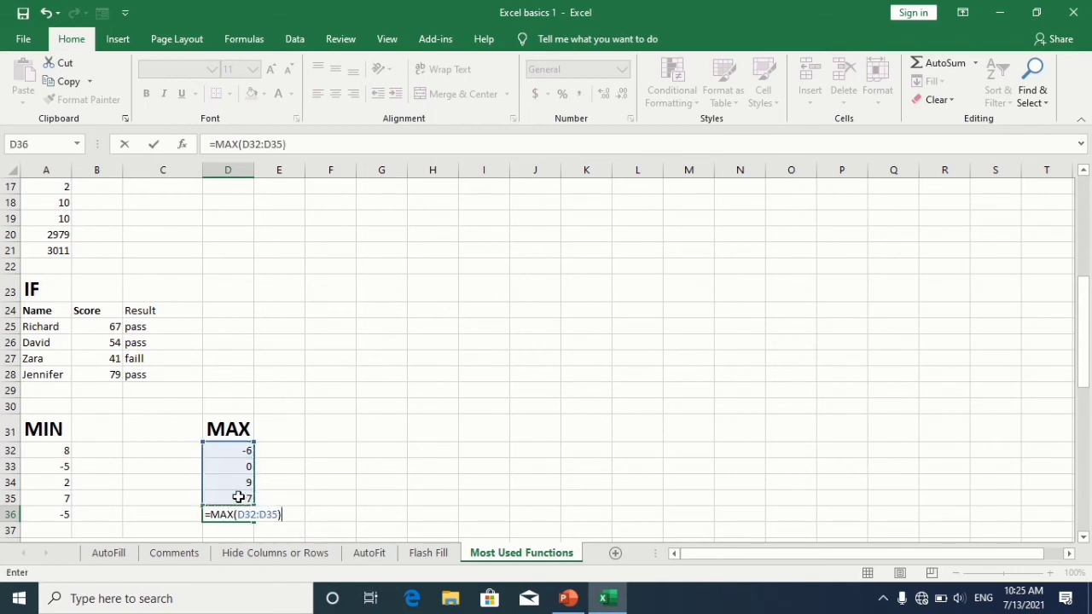
{"action": "key", "text": "Return"}
{"action": "left_click", "coordinate": [258, 516]}
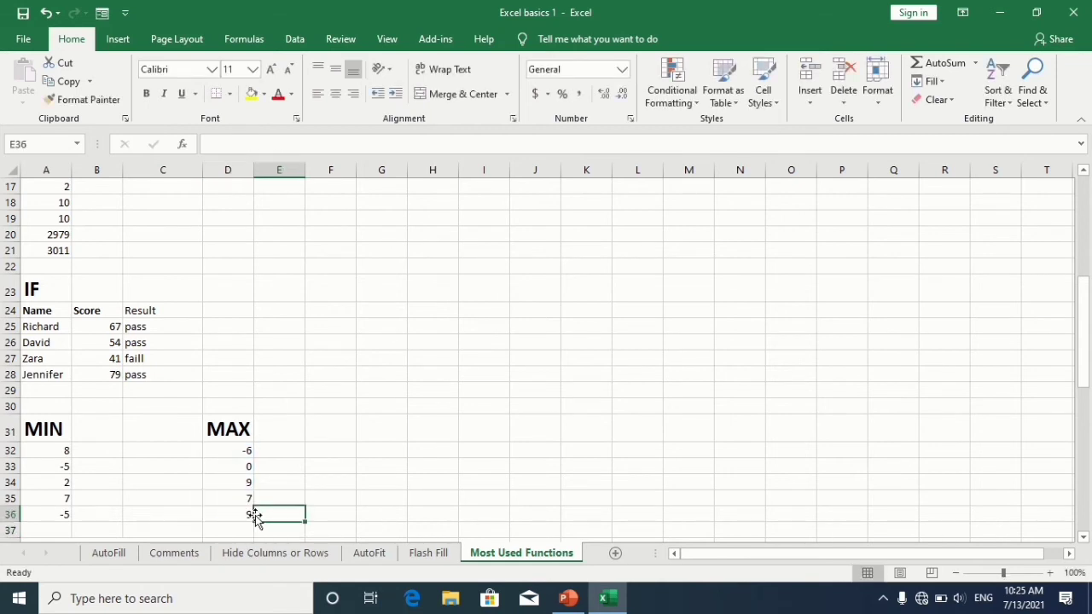
{"action": "left_click", "coordinate": [232, 515]}
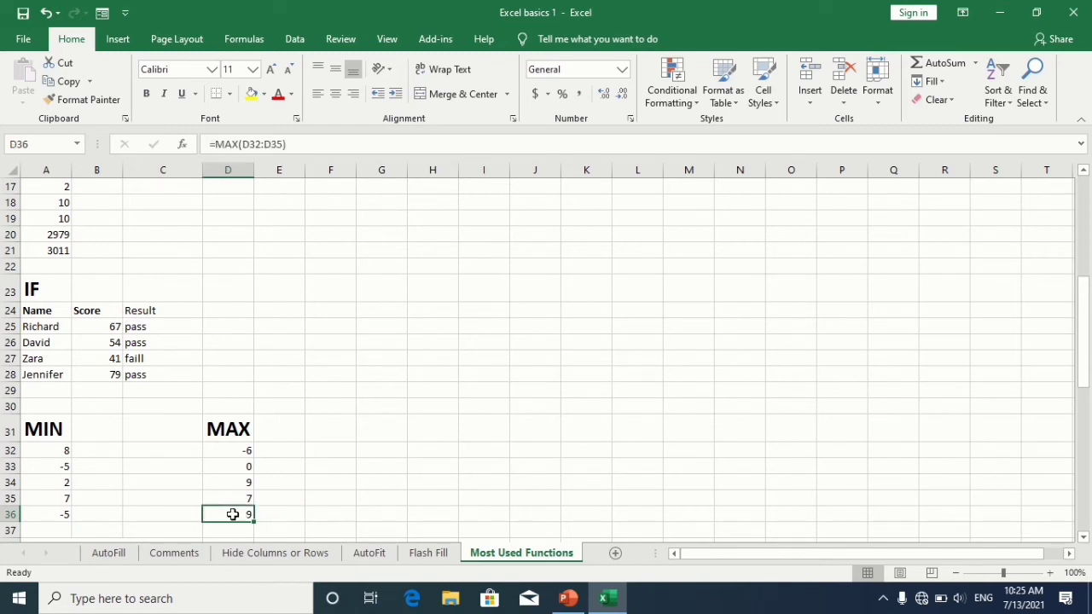
Step: In D40 under the sumproduct heading, enter a SUMPRODUCT formula multiplying quantities B40:B42 by prices C40:C42
{"action": "key", "text": "Left"}
{"action": "key", "text": "Down"}
{"action": "key", "text": "Down"}
{"action": "key", "text": "Down"}
{"action": "key", "text": "Down"}
{"action": "key", "text": "Down"}
{"action": "key", "text": "Down"}
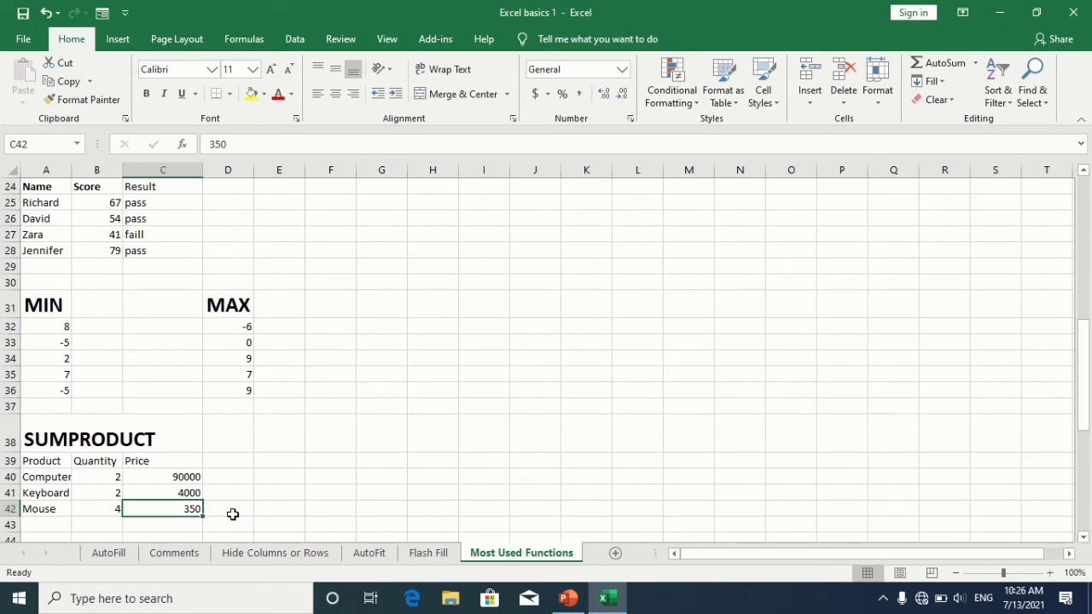
{"action": "key", "text": "Down"}
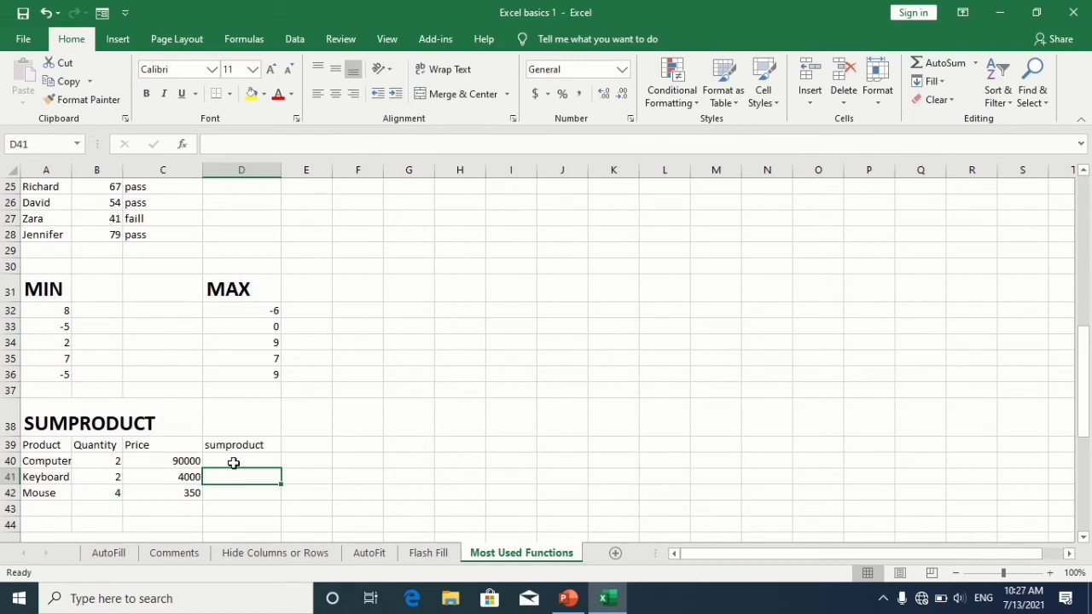
{"action": "left_click", "coordinate": [233, 461]}
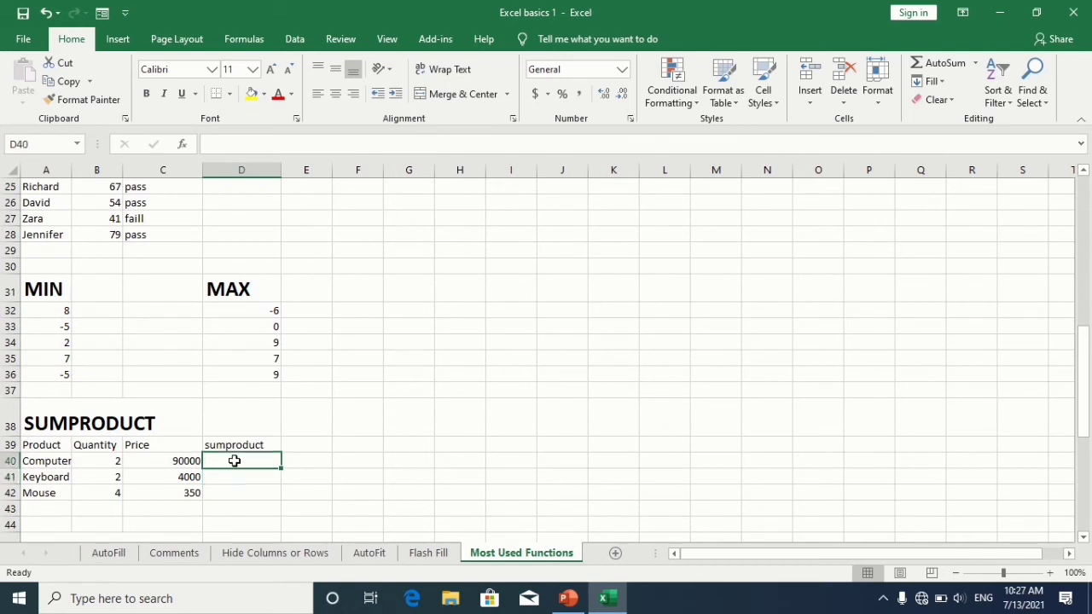
{"action": "type", "text": "="}
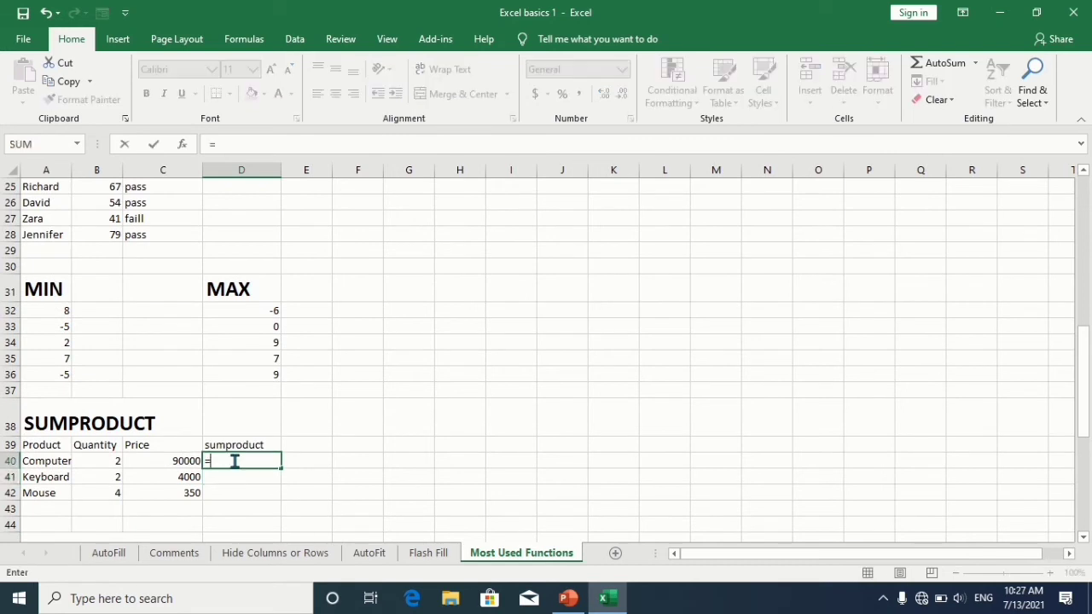
{"action": "type", "text": "u"}
{"action": "key", "text": "BackSpace"}
{"action": "type", "text": "sum"}
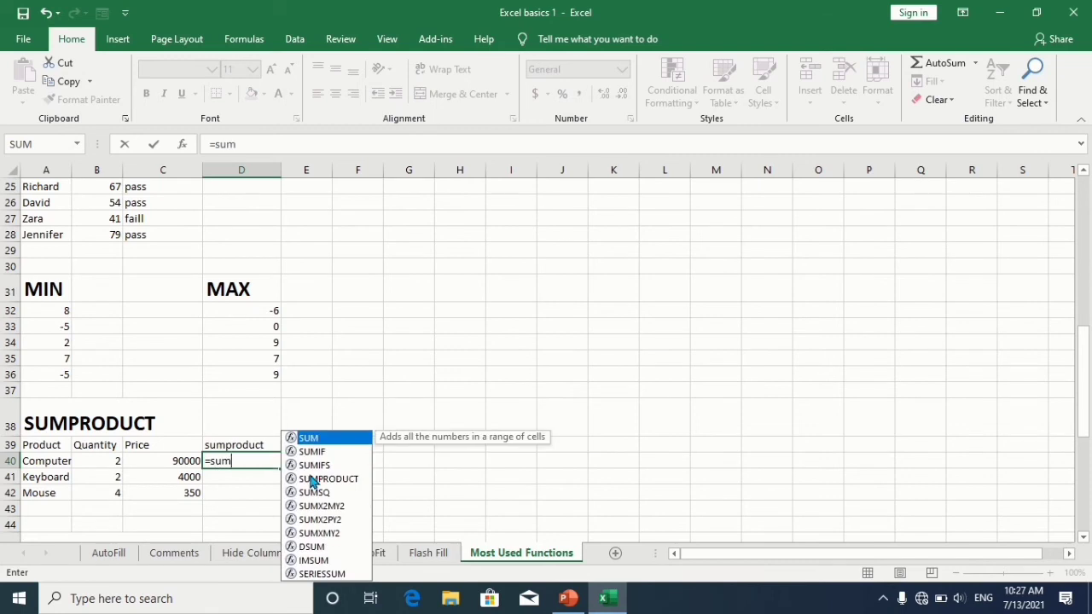
{"action": "left_click", "coordinate": [312, 480]}
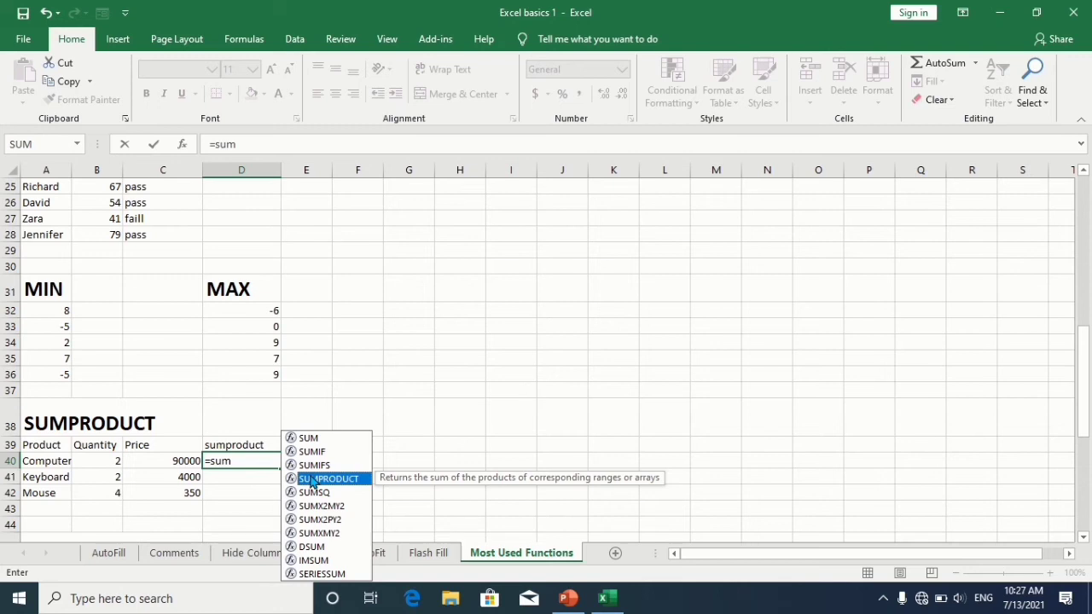
{"action": "double_click", "coordinate": [312, 480]}
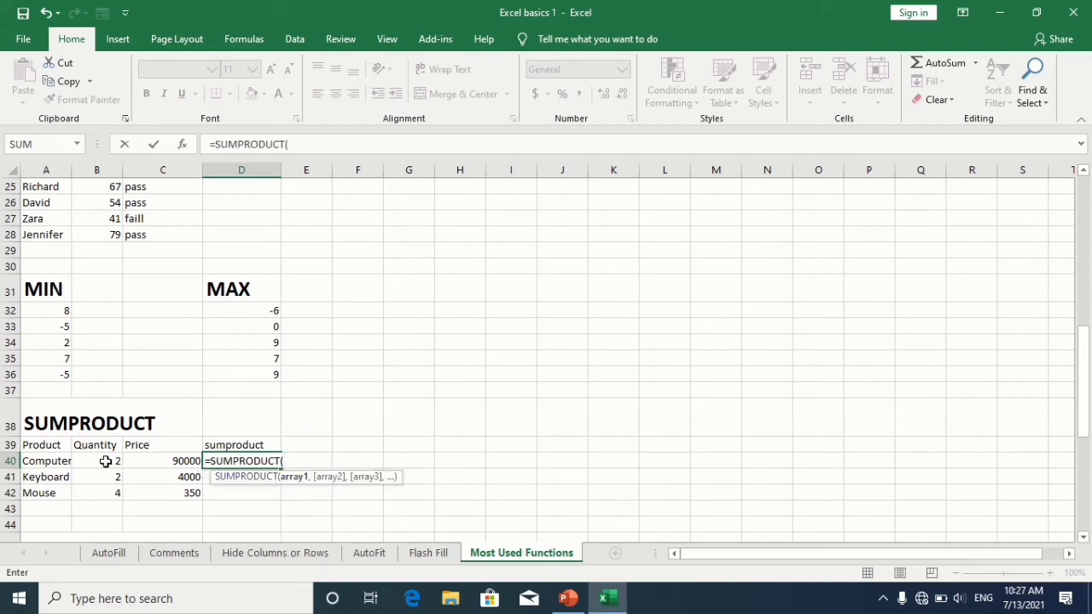
{"action": "left_click_drag", "start_coordinate": [105, 461], "coordinate": [108, 492]}
{"action": "type", "text": ","}
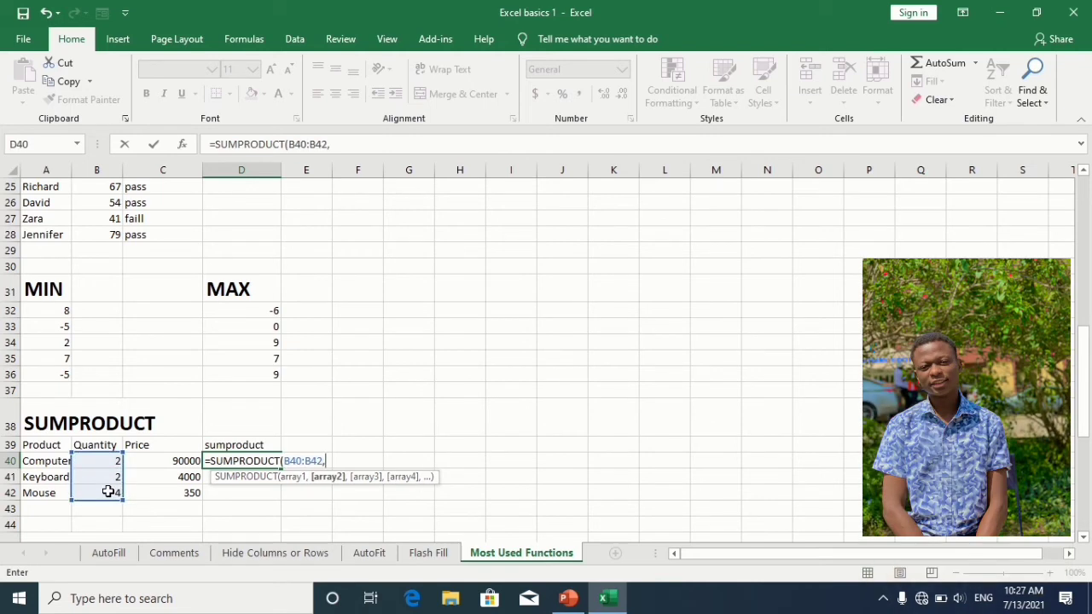
{"action": "left_click", "coordinate": [164, 460]}
{"action": "left_click_drag", "start_coordinate": [165, 459], "coordinate": [165, 495]}
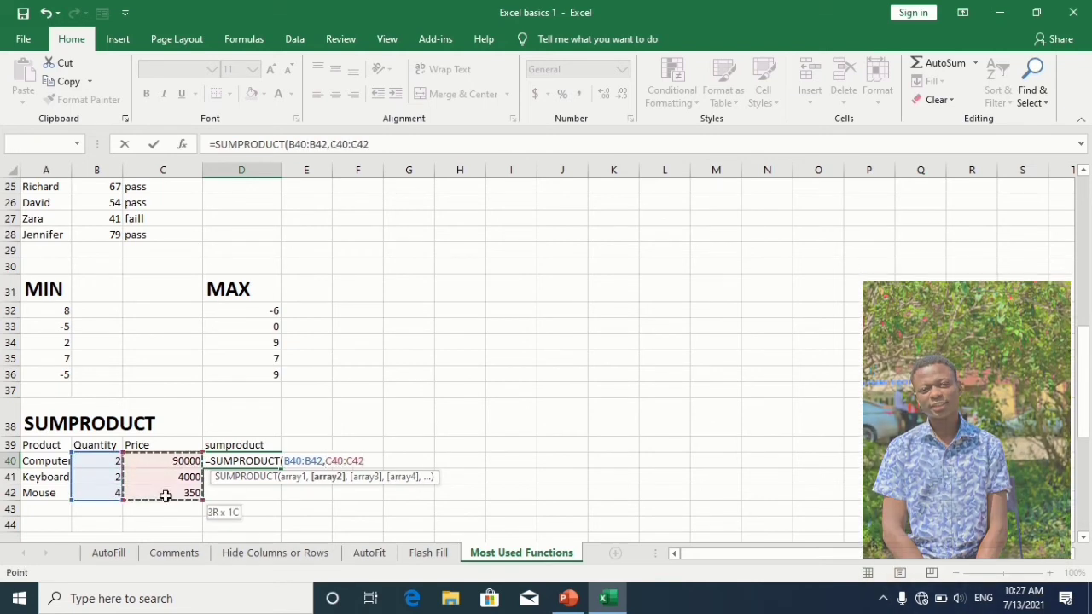
{"action": "type", "text": ")"}
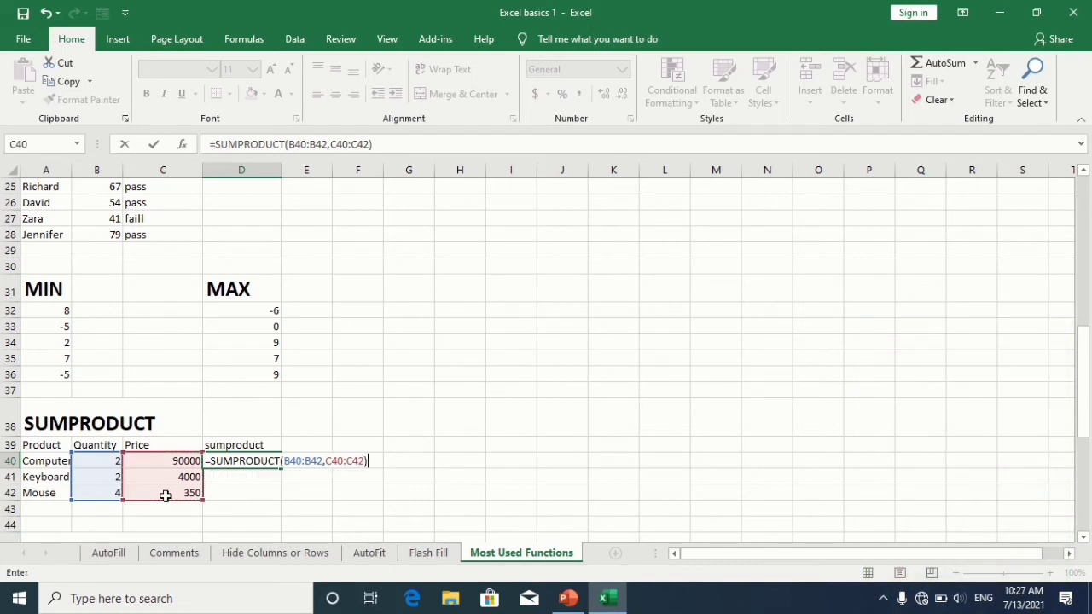
{"action": "key", "text": "Return"}
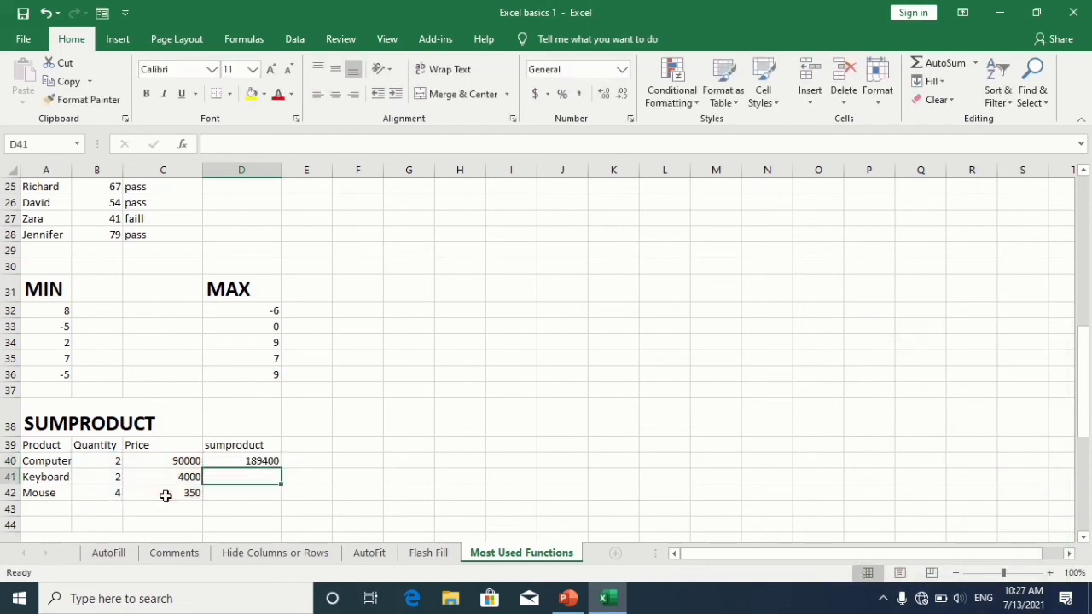
Step: In B48 under the SQUARE ROOT heading, enter a SQRT formula returning the square root of A48
{"action": "left_click", "coordinate": [248, 458]}
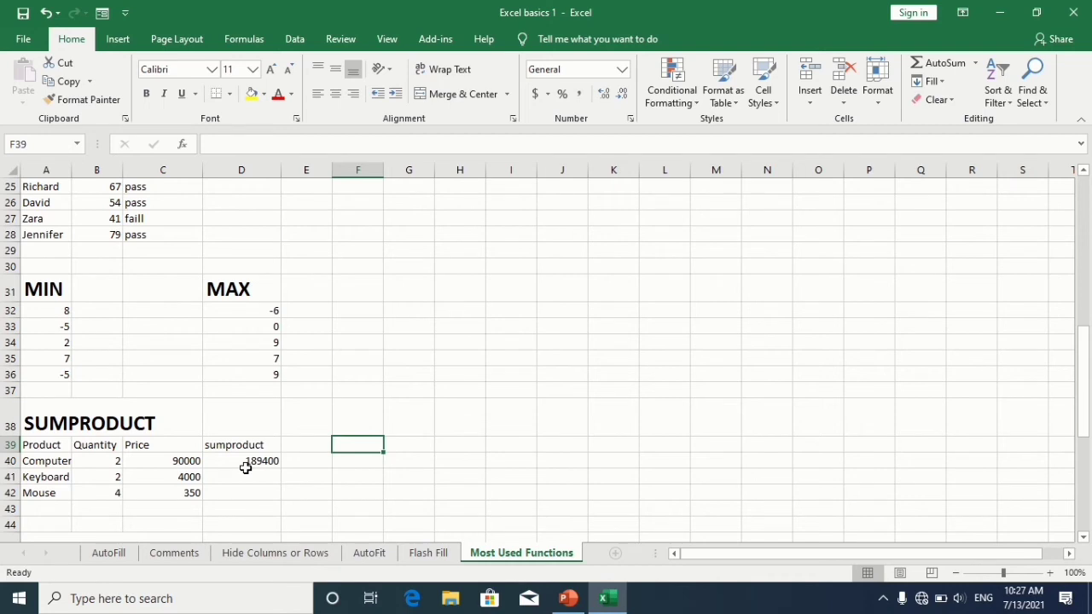
{"action": "key", "text": "Down"}
{"action": "key", "text": "Down"}
{"action": "key", "text": "Down"}
{"action": "key", "text": "Down"}
{"action": "key", "text": "Down"}
{"action": "key", "text": "Down"}
{"action": "key", "text": "Down"}
{"action": "key", "text": "Down"}
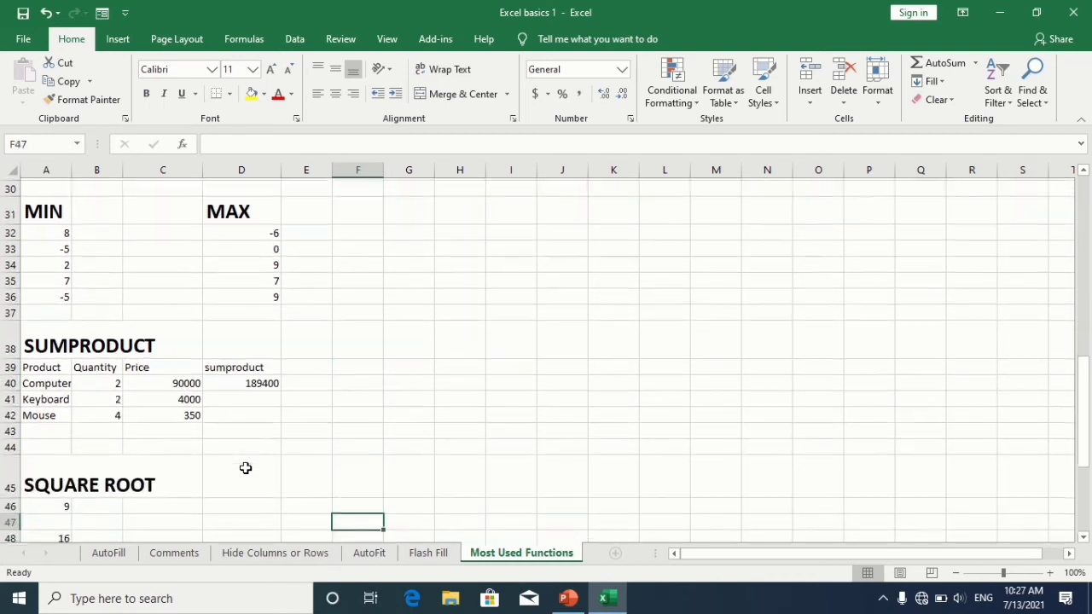
{"action": "key", "text": "Left"}
{"action": "key", "text": "Left"}
{"action": "key", "text": "Left"}
{"action": "key", "text": "Left"}
{"action": "key", "text": "Up"}
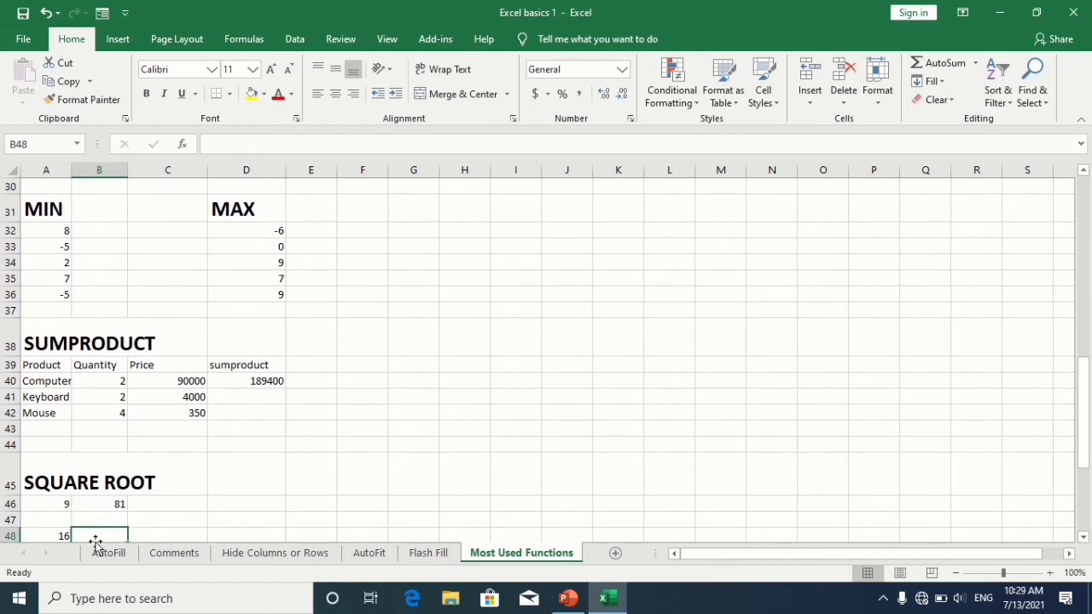
{"action": "type", "text": "=s"}
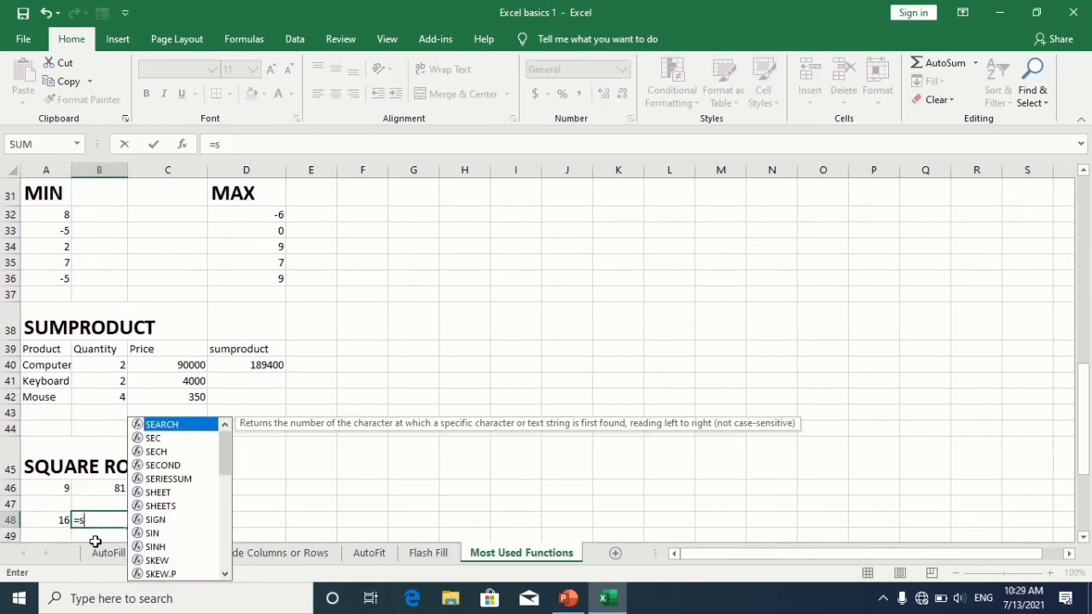
{"action": "type", "text": "q"}
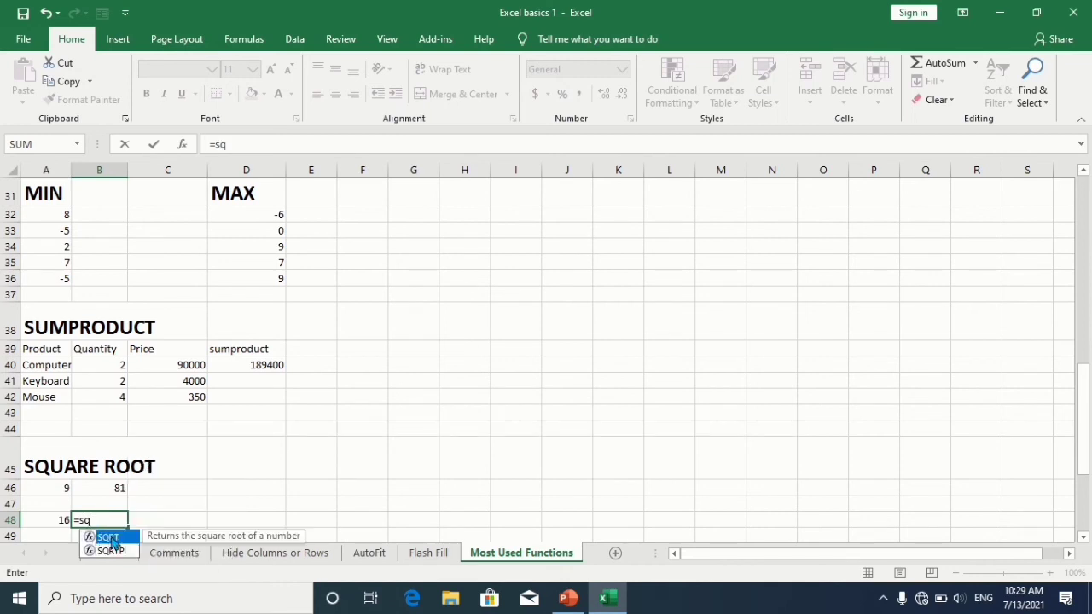
{"action": "double_click", "coordinate": [108, 537]}
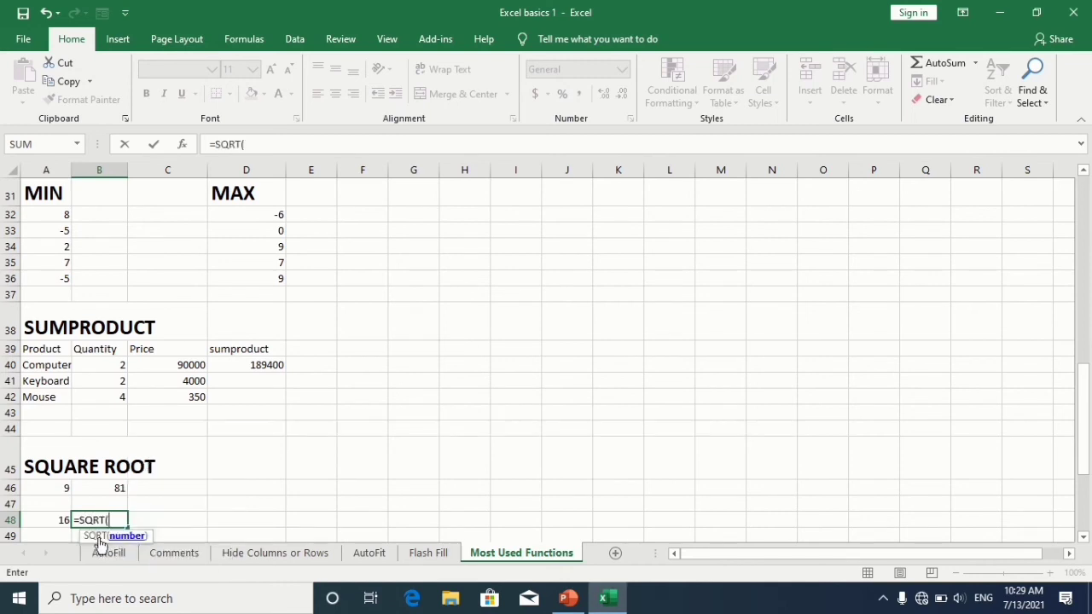
{"action": "left_click", "coordinate": [57, 522]}
{"action": "type", "text": ")"}
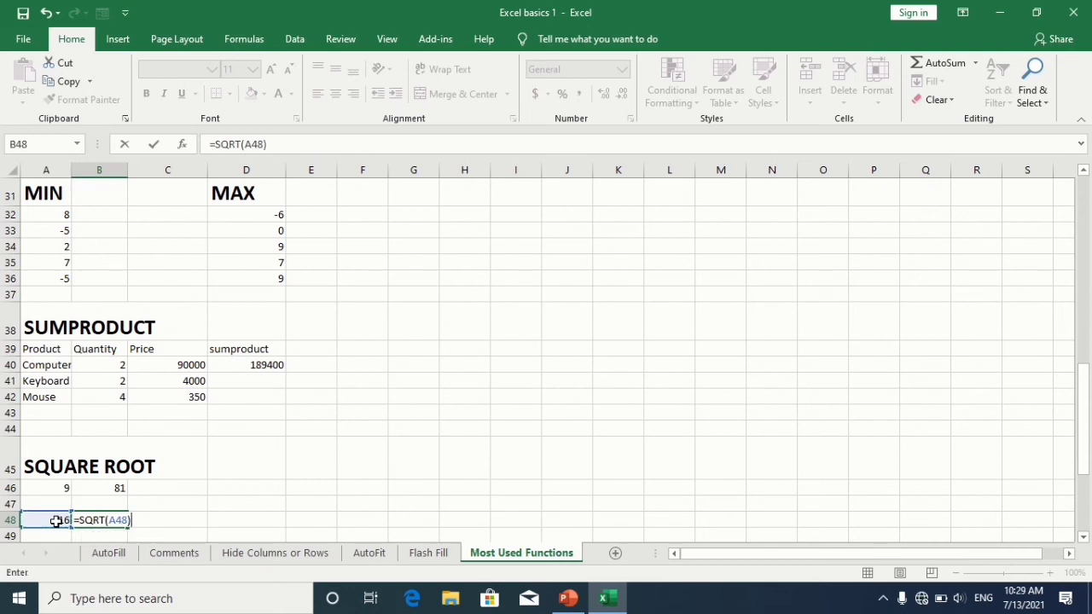
{"action": "key", "text": "Return"}
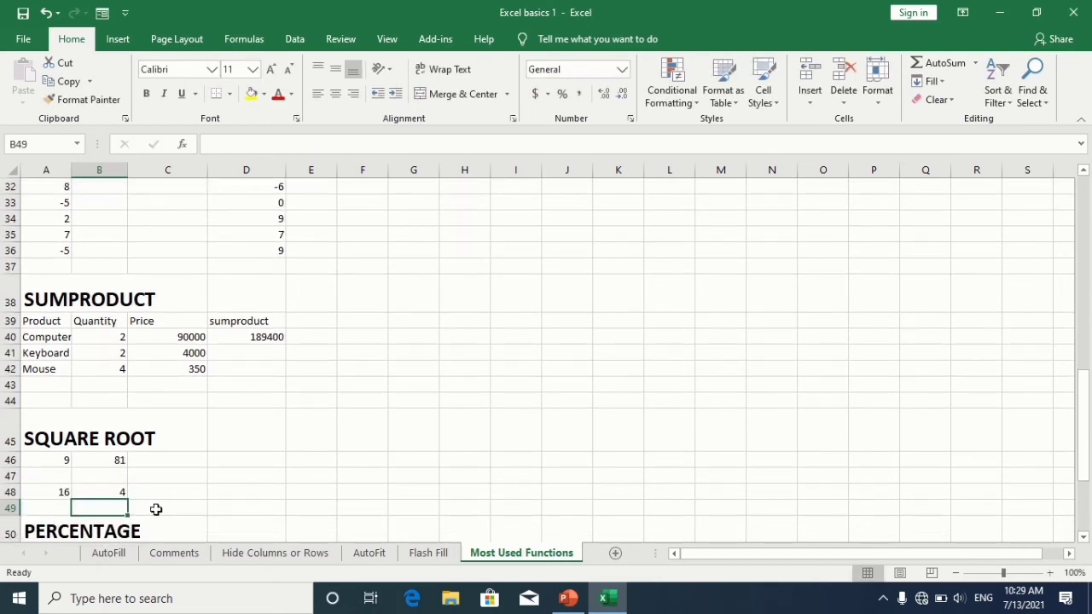
Step: Format the 0.72 value in A51 under PERCENTAGE as a percentage
{"action": "key", "text": "Down"}
{"action": "key", "text": "Down"}
{"action": "key", "text": "Down"}
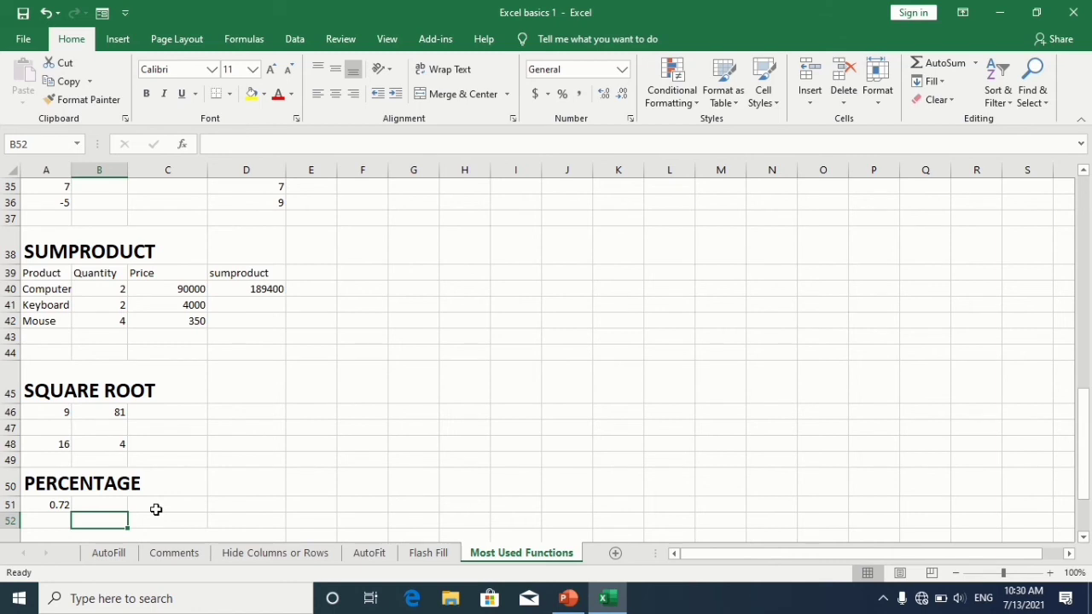
{"action": "key", "text": "Up"}
{"action": "key", "text": "Left"}
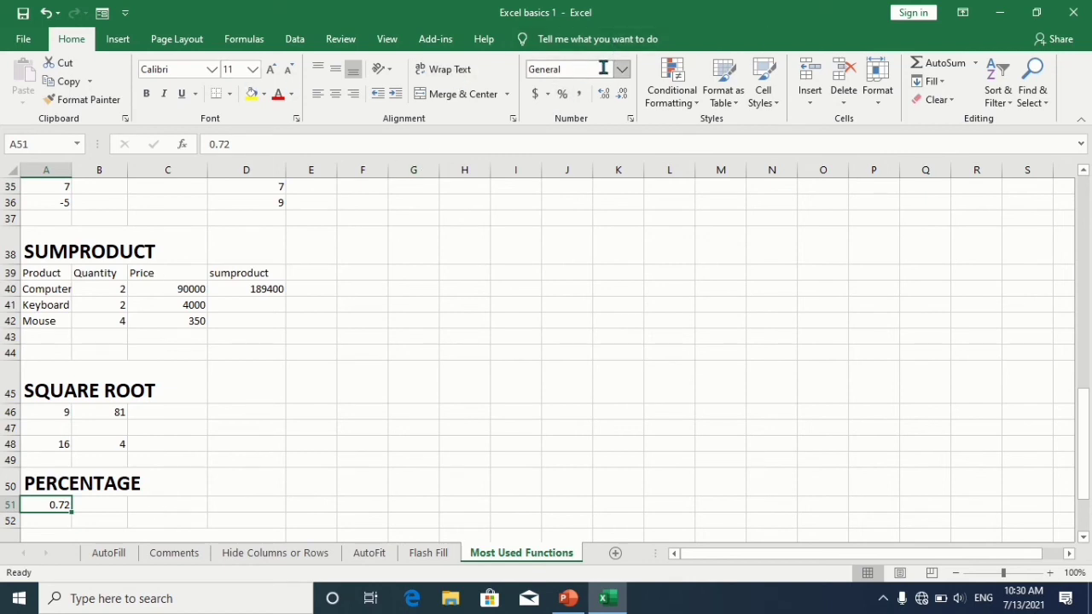
{"action": "left_click", "coordinate": [564, 94]}
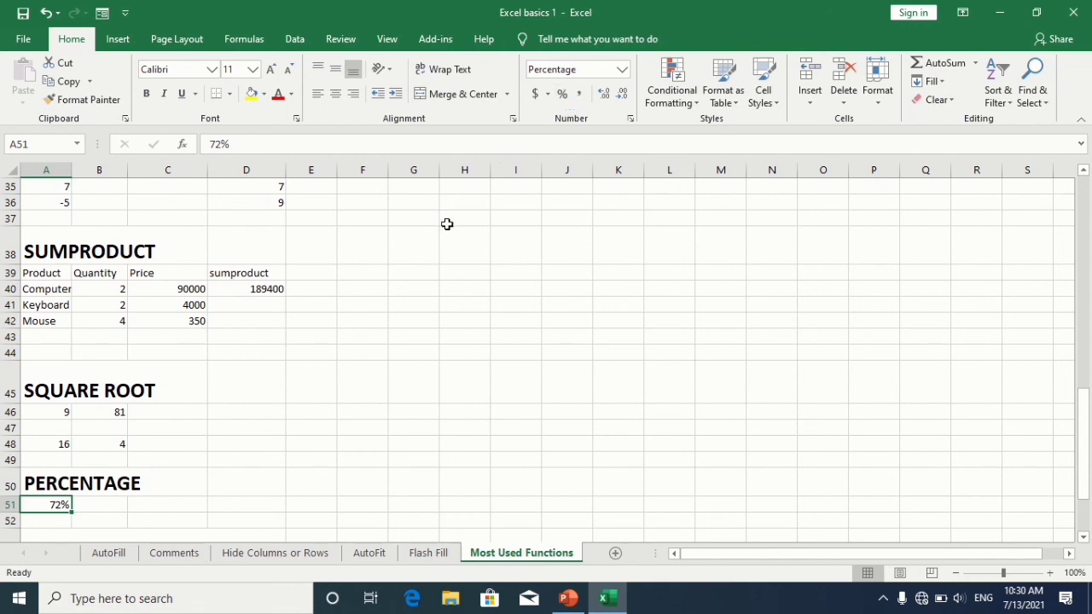
Step: In C54 under PERCENTAGE OF TOTAL, enter a formula dividing A54 by B54 and format it as a percentage
{"action": "key", "text": "Down"}
{"action": "key", "text": "Down"}
{"action": "key", "text": "Down"}
{"action": "key", "text": "Down"}
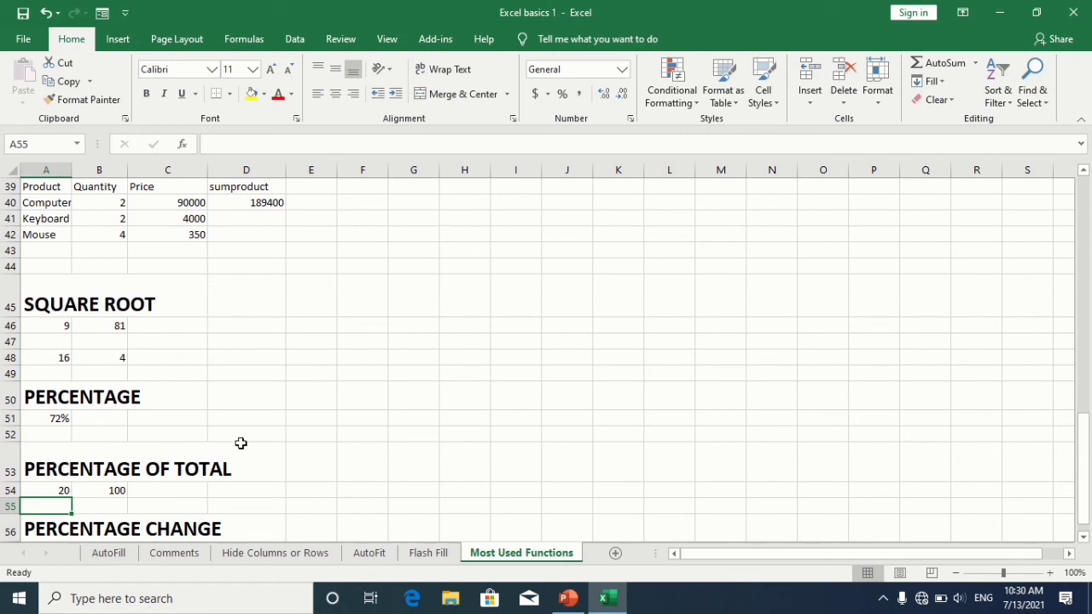
{"action": "left_click", "coordinate": [157, 491]}
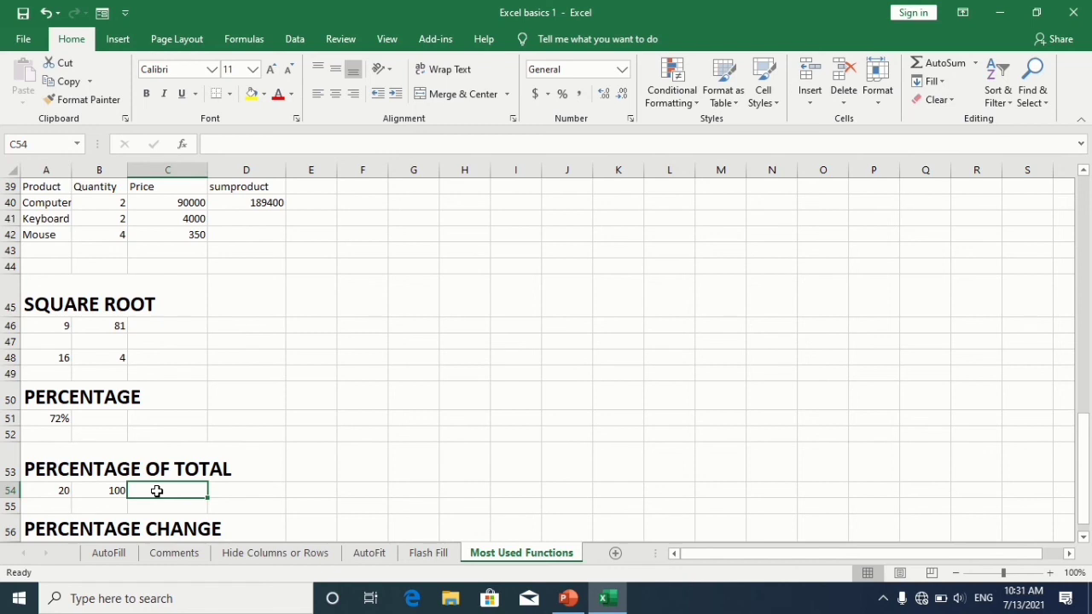
{"action": "type", "text": "="}
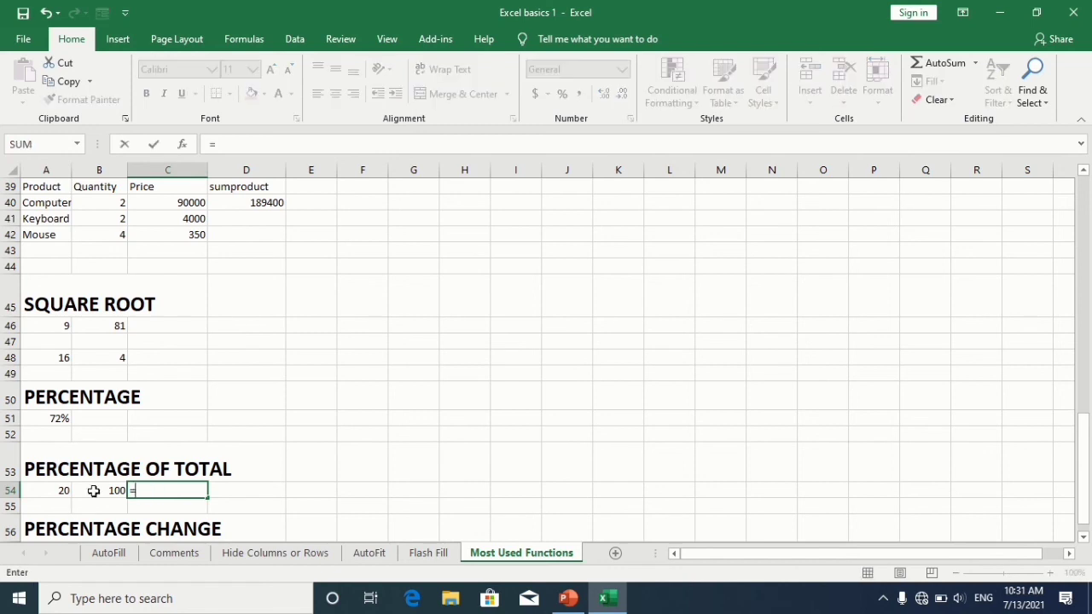
{"action": "left_click", "coordinate": [53, 492]}
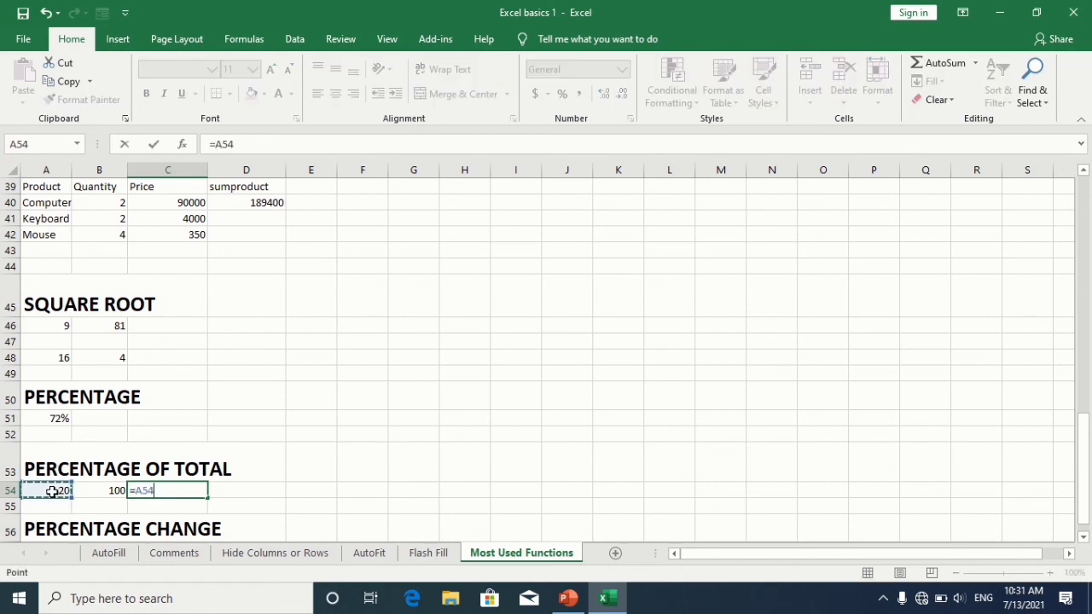
{"action": "type", "text": "/"}
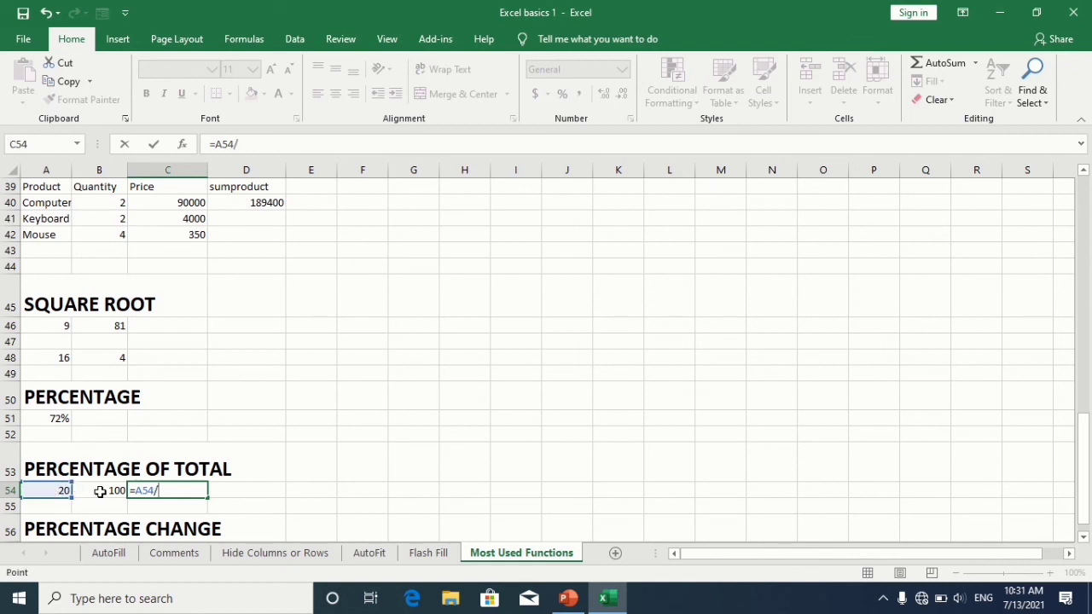
{"action": "left_click", "coordinate": [99, 491]}
{"action": "key", "text": "Return"}
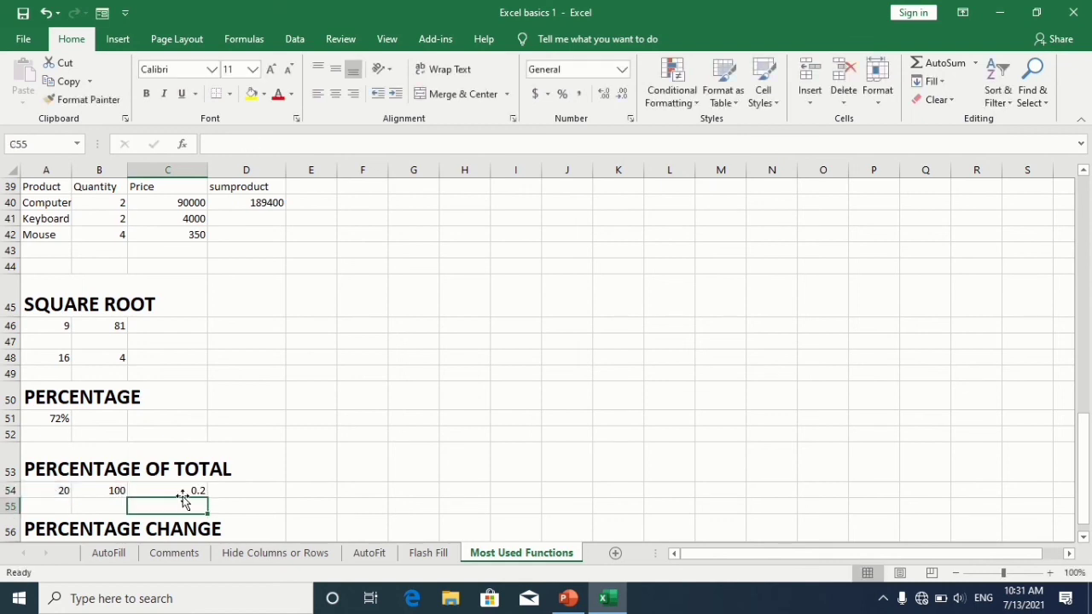
{"action": "left_click", "coordinate": [193, 488]}
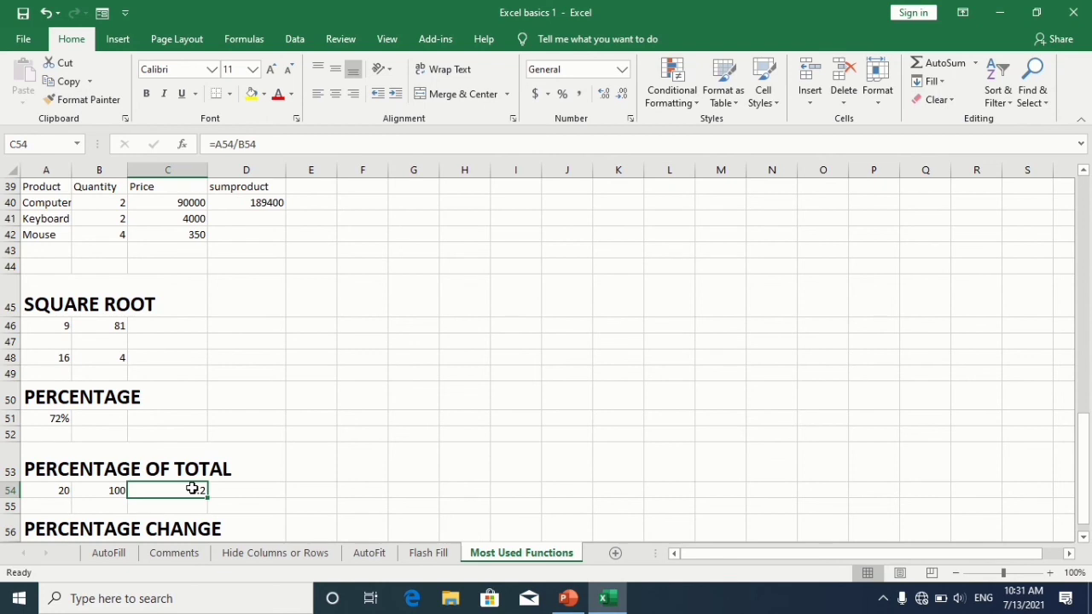
{"action": "left_click", "coordinate": [565, 94]}
Step: In C57 under PERCENTAGE CHANGE, enter the formula =(B57-A57)/A57 and format the result as a percentage
{"action": "key", "text": "Down"}
{"action": "key", "text": "Down"}
{"action": "key", "text": "Down"}
{"action": "key", "text": "Down"}
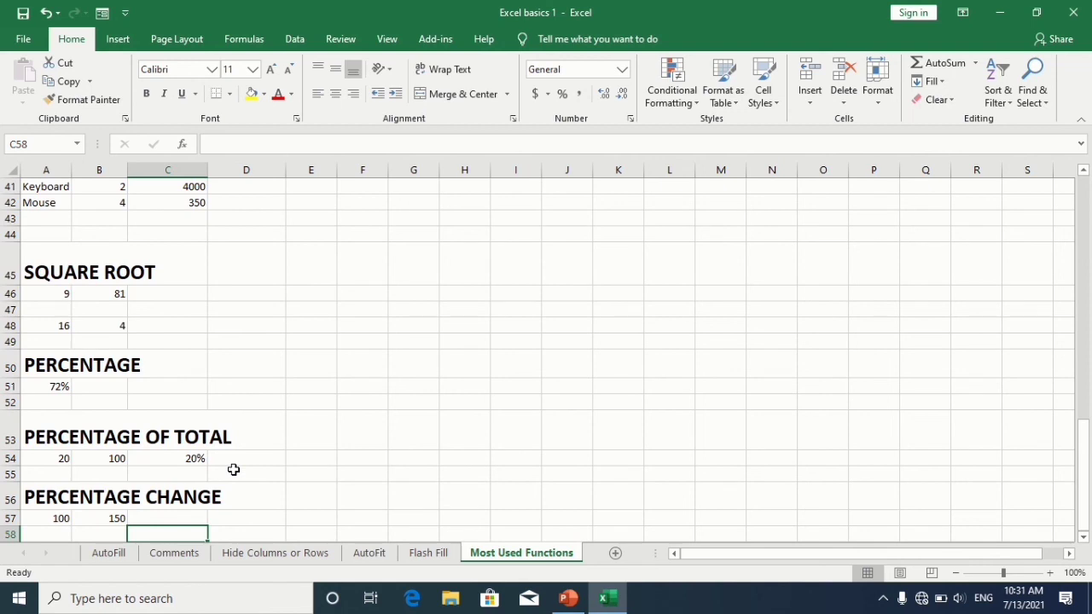
{"action": "key", "text": "Up"}
{"action": "key", "text": "Up"}
{"action": "key", "text": "Right"}
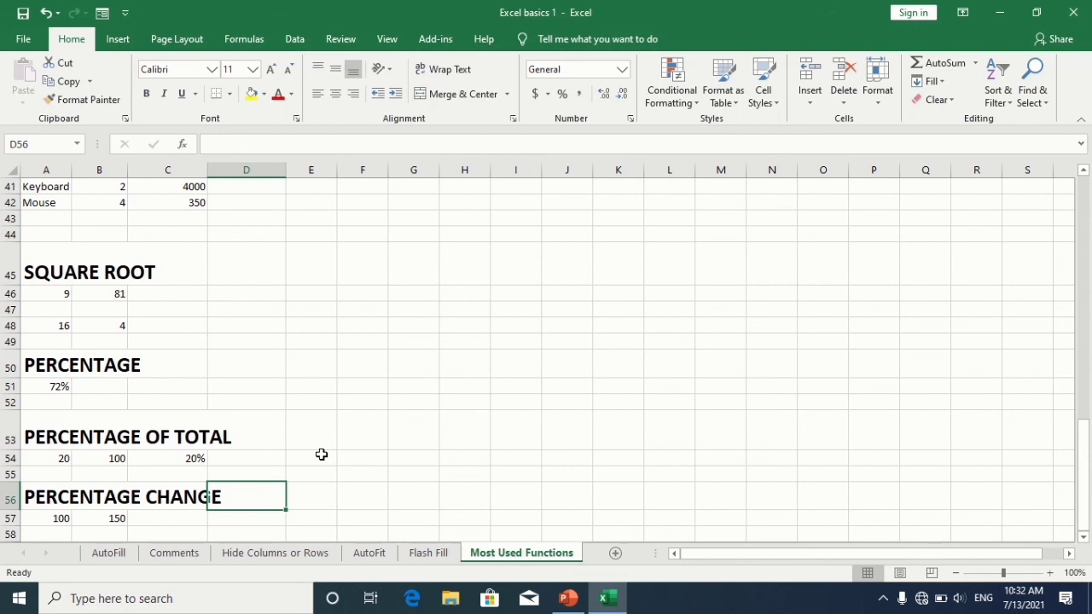
{"action": "left_click", "coordinate": [154, 511]}
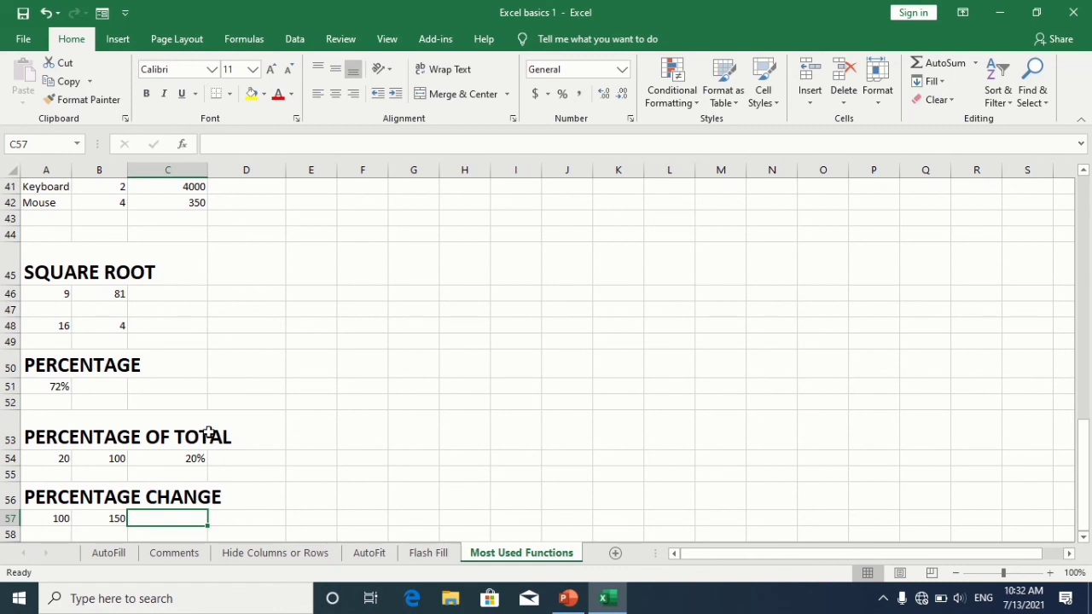
{"action": "type", "text": "="}
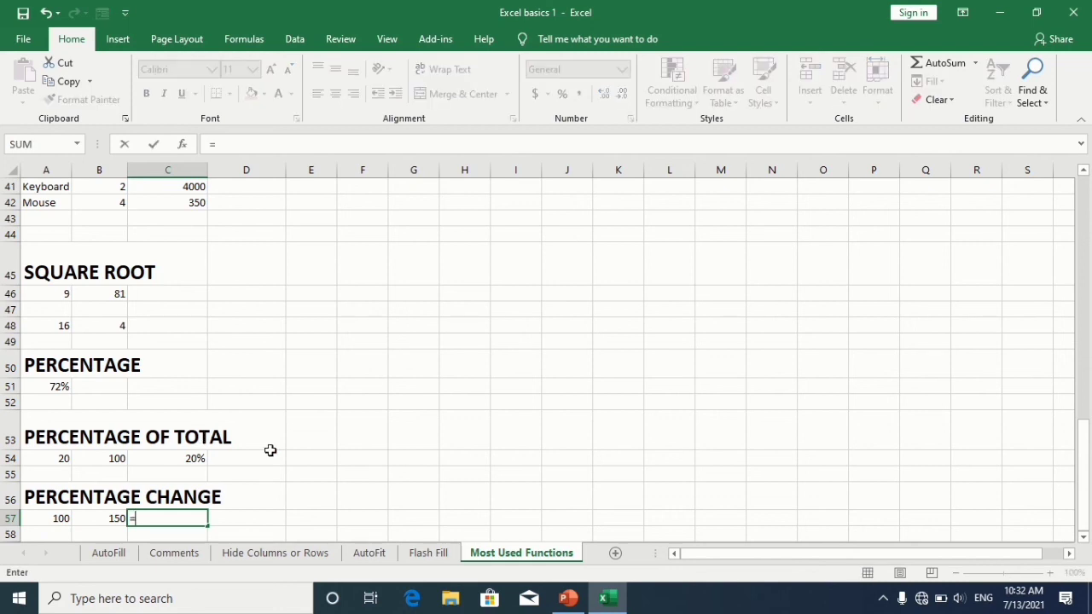
{"action": "type", "text": "("}
{"action": "left_click", "coordinate": [99, 520]}
{"action": "type", "text": "-"}
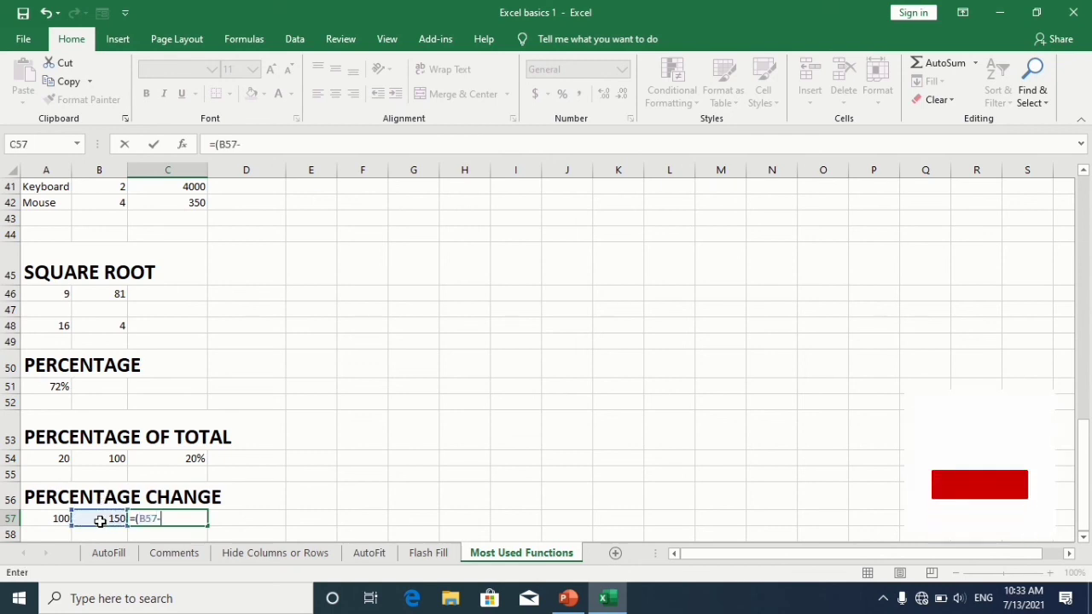
{"action": "left_click", "coordinate": [51, 518]}
{"action": "type", "text": ")/"}
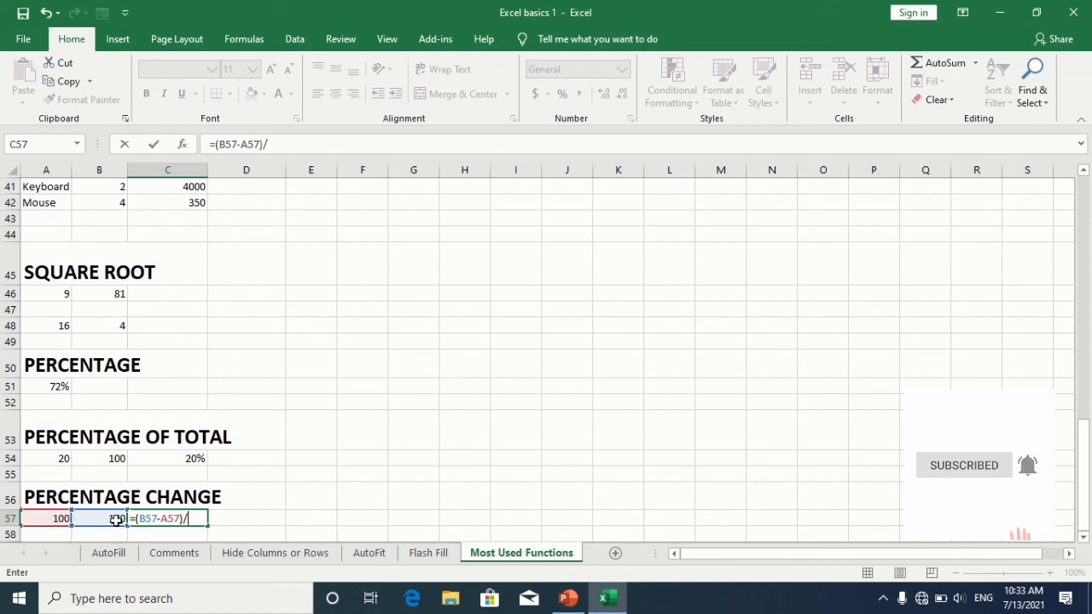
{"action": "left_click", "coordinate": [45, 518]}
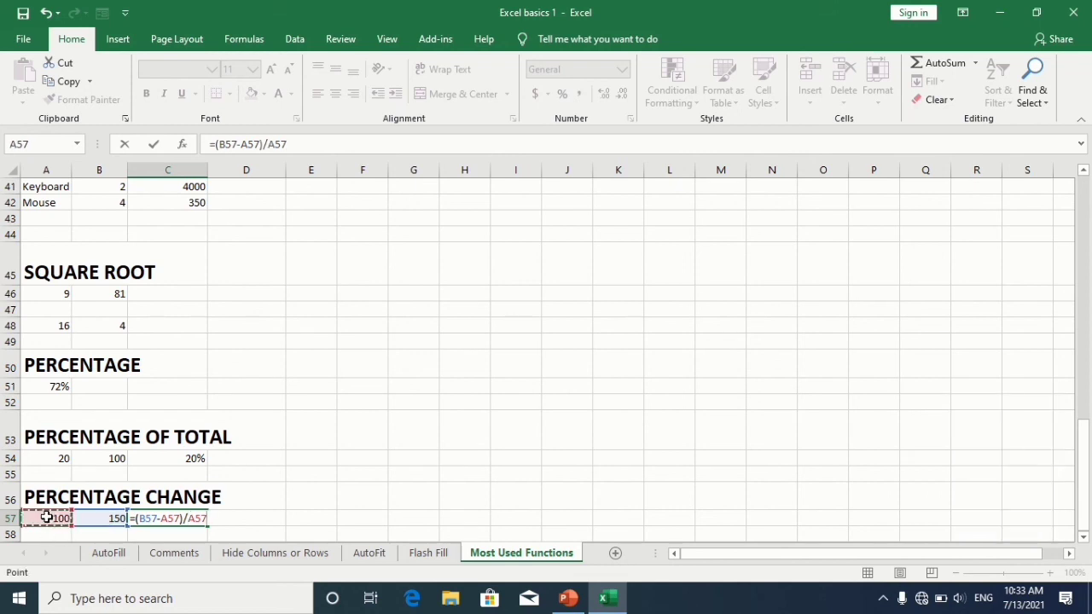
{"action": "key", "text": "Return"}
{"action": "left_click", "coordinate": [185, 519]}
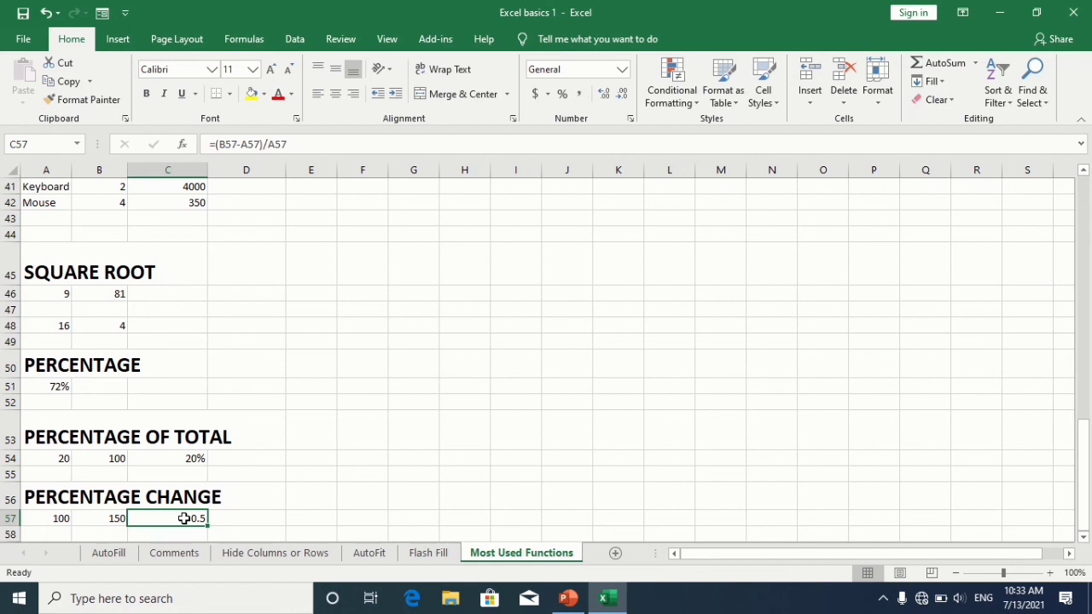
{"action": "left_click", "coordinate": [562, 96]}
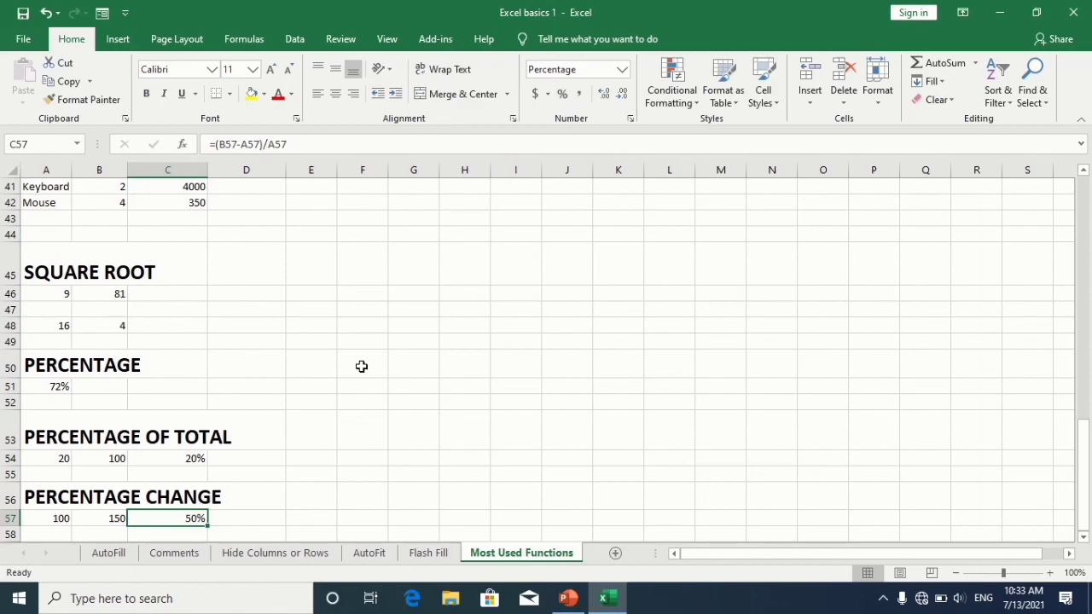